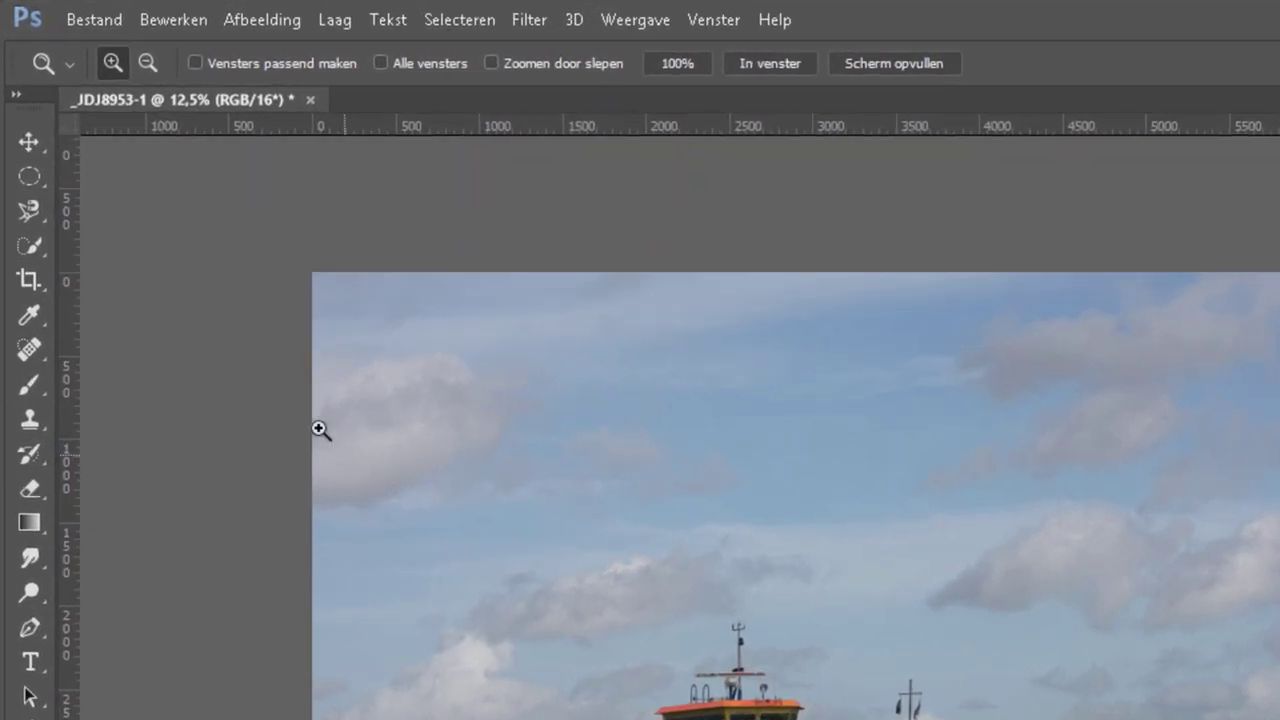
Add a new layer named Water with the Blauw (blue) colour label above Achtergrond.
click(334, 20)
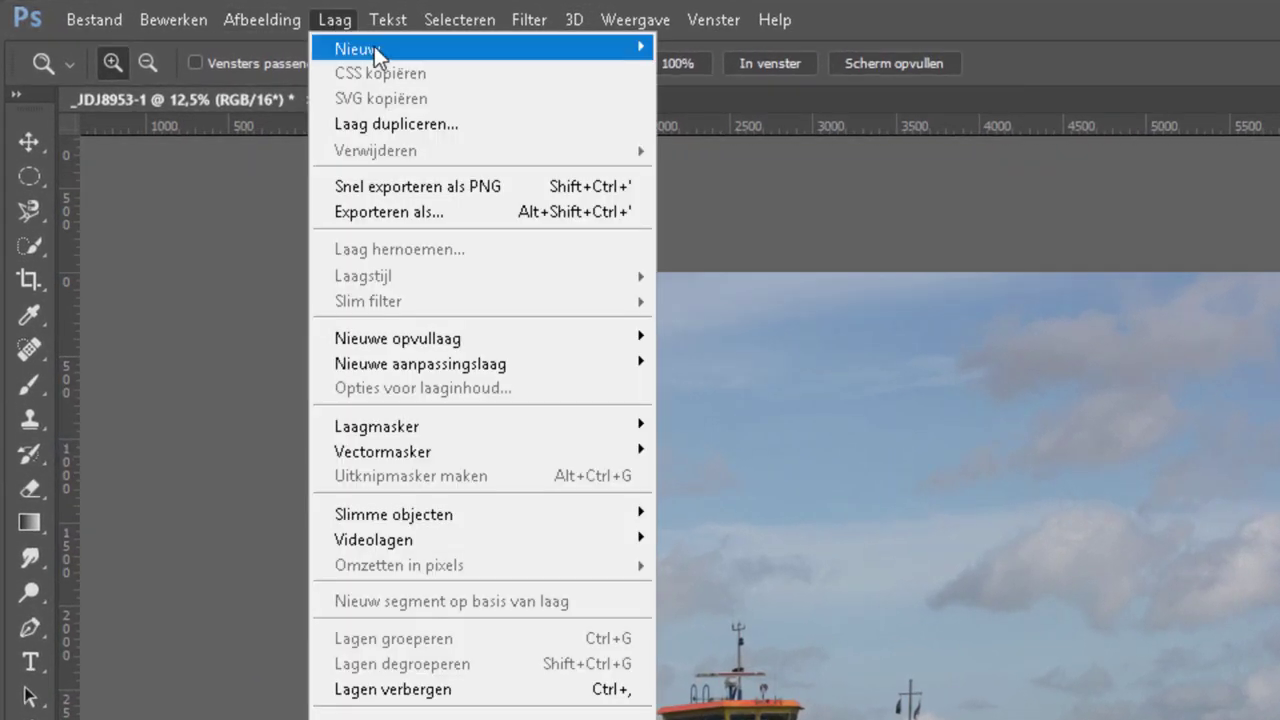
mouse_move(356, 48)
click(230, 47)
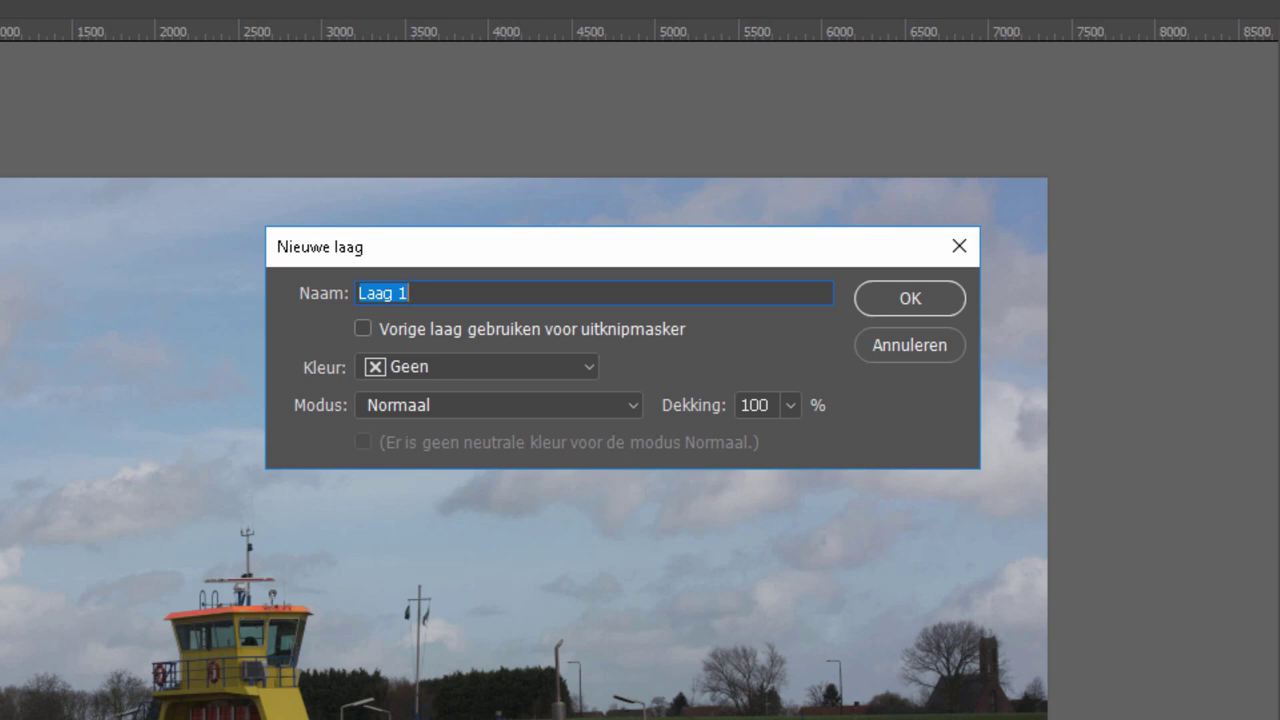
text(Water)
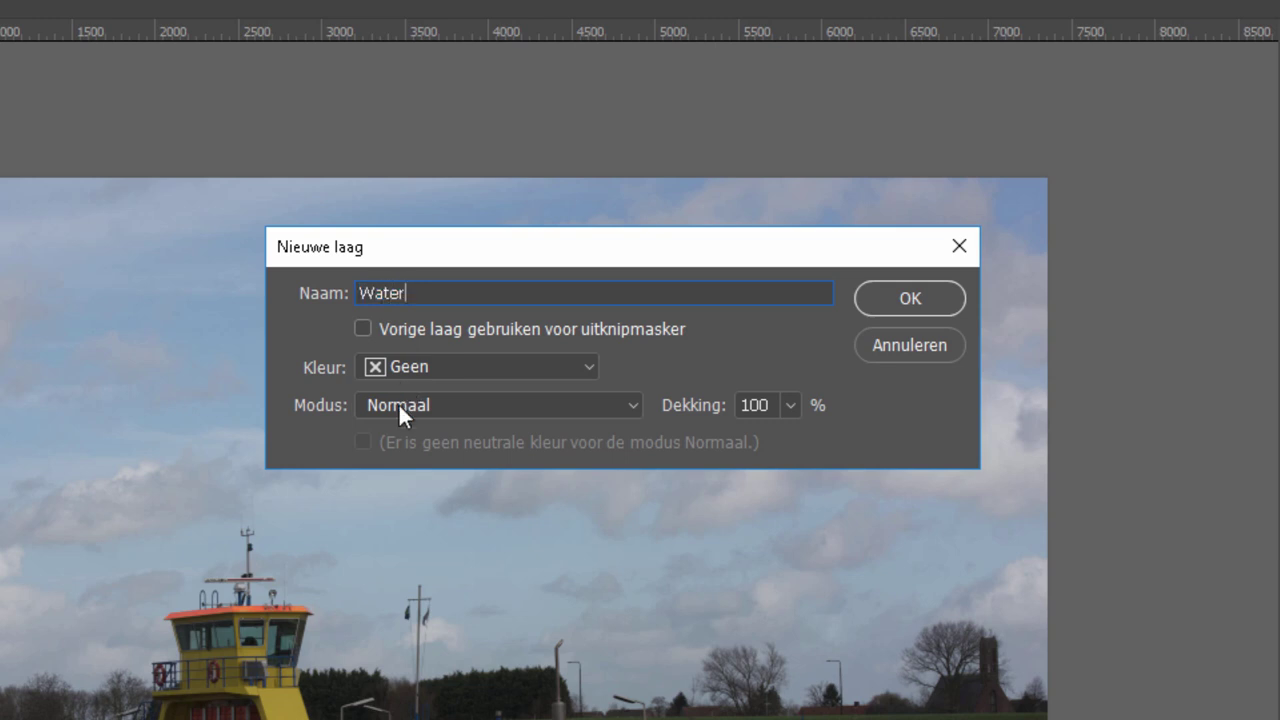
click(456, 366)
click(426, 545)
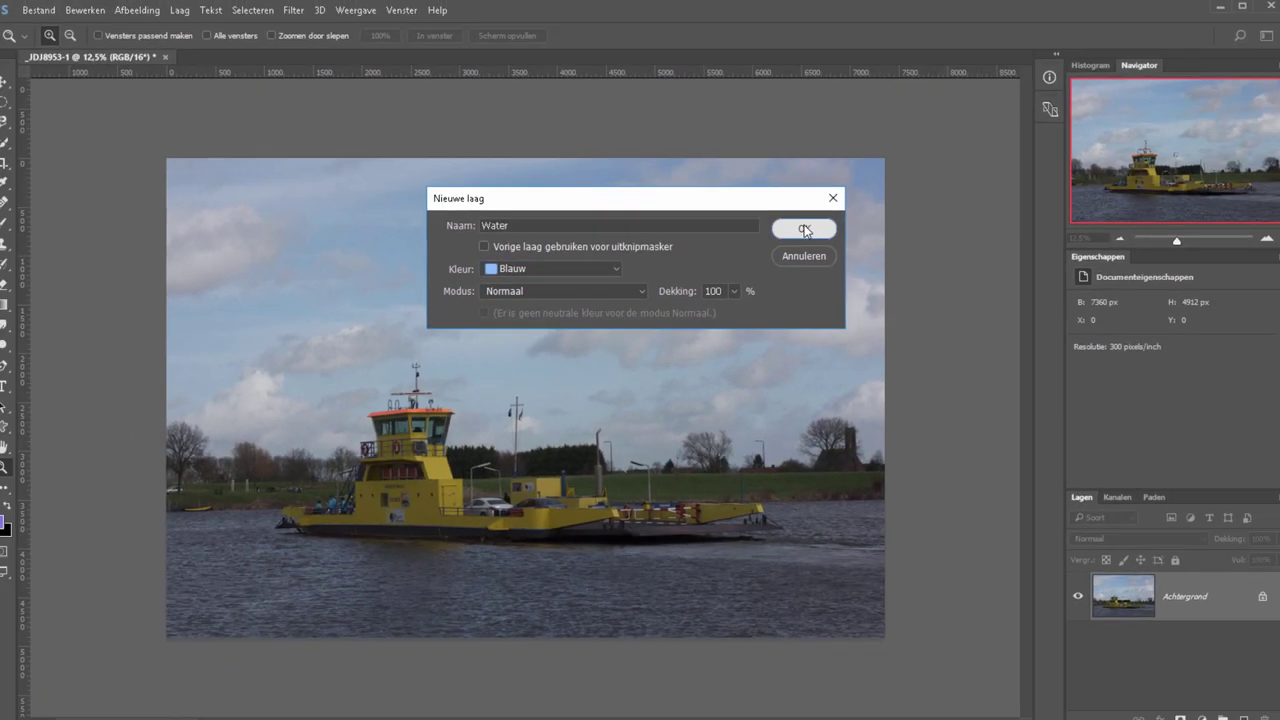
click(908, 298)
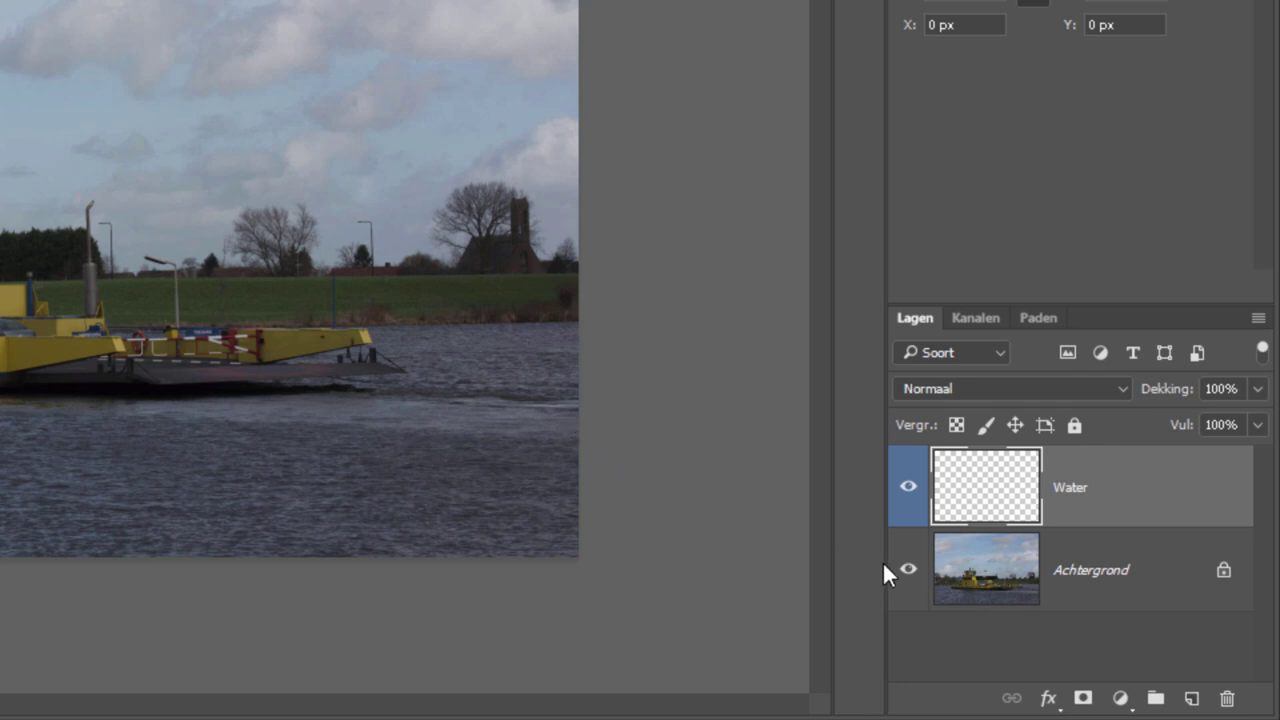
click(908, 572)
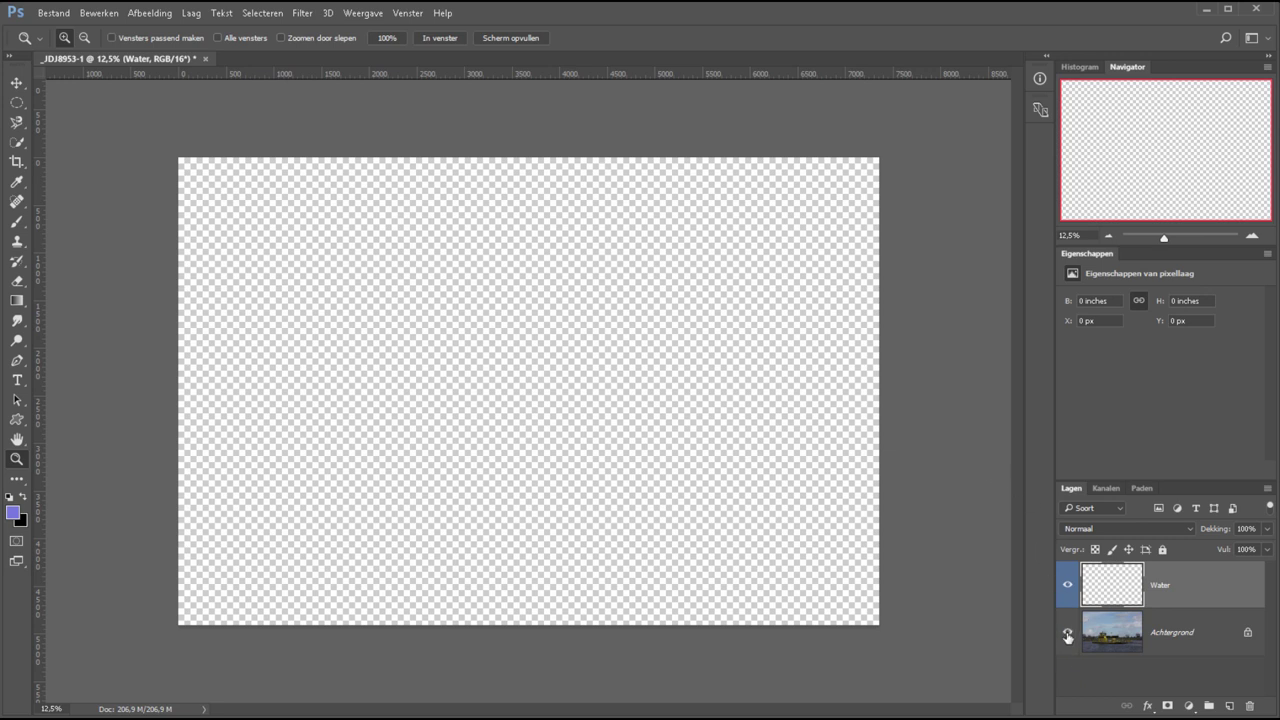
click(1067, 633)
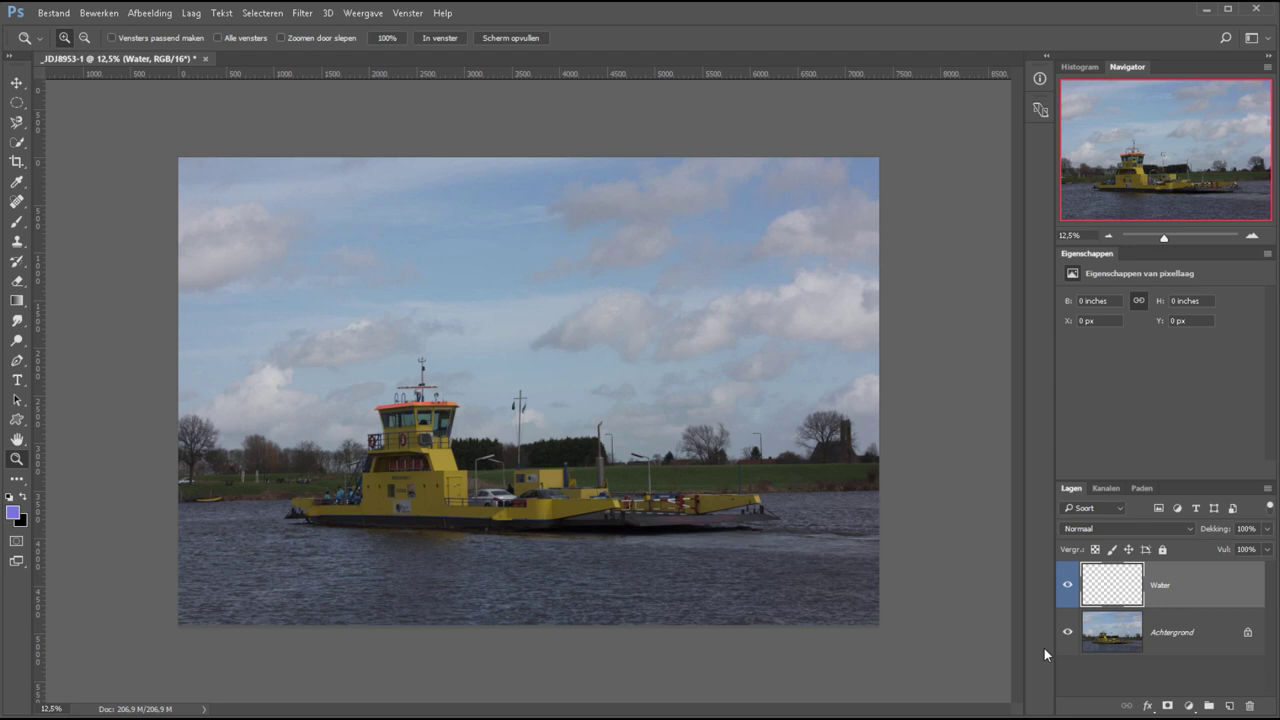
click(12, 513)
Paint the river below the ferry dark blue with a 322 px brush.
click(255, 185)
click(404, 132)
click(19, 222)
right_click(248, 508)
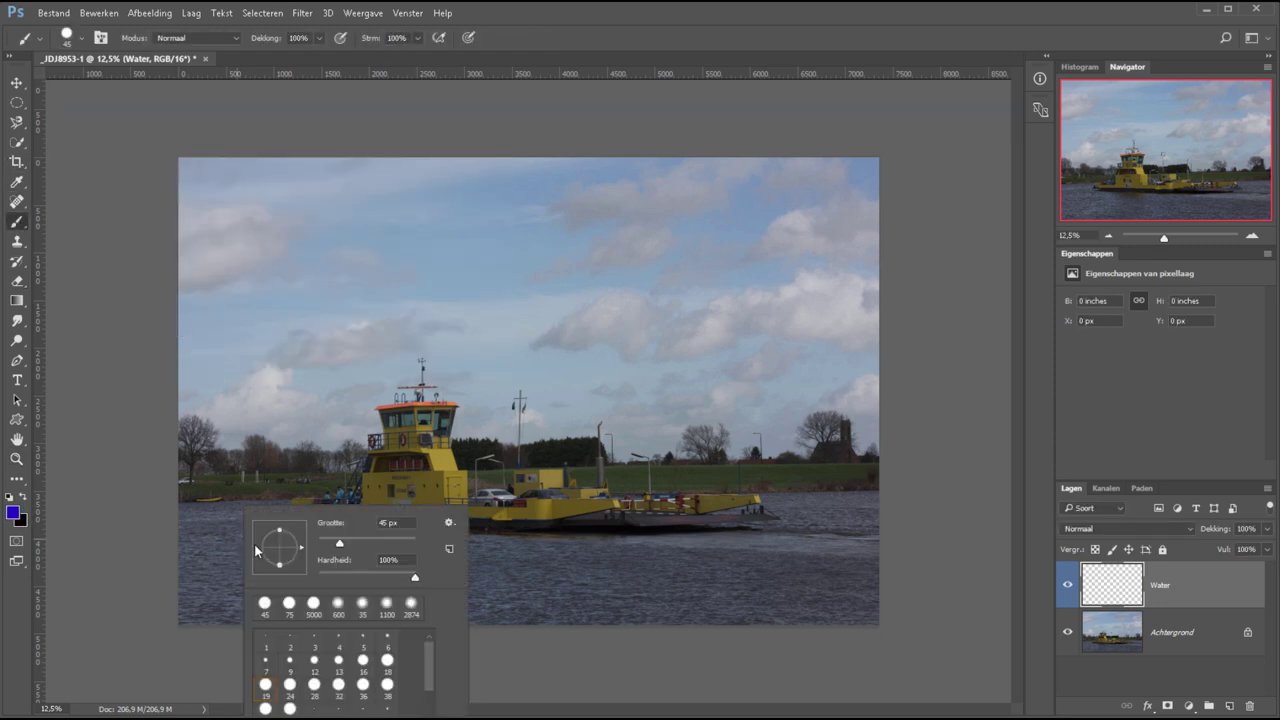
click(380, 544)
mouse_move(163, 523)
mouse_down()
mouse_move(257, 515)
mouse_move(422, 545)
mouse_move(708, 537)
mouse_move(863, 509)
mouse_move(868, 549)
mouse_move(709, 591)
mouse_move(891, 614)
mouse_move(91, 626)
mouse_move(104, 613)
mouse_move(574, 571)
mouse_move(234, 537)
mouse_move(343, 569)
mouse_move(418, 560)
mouse_up()
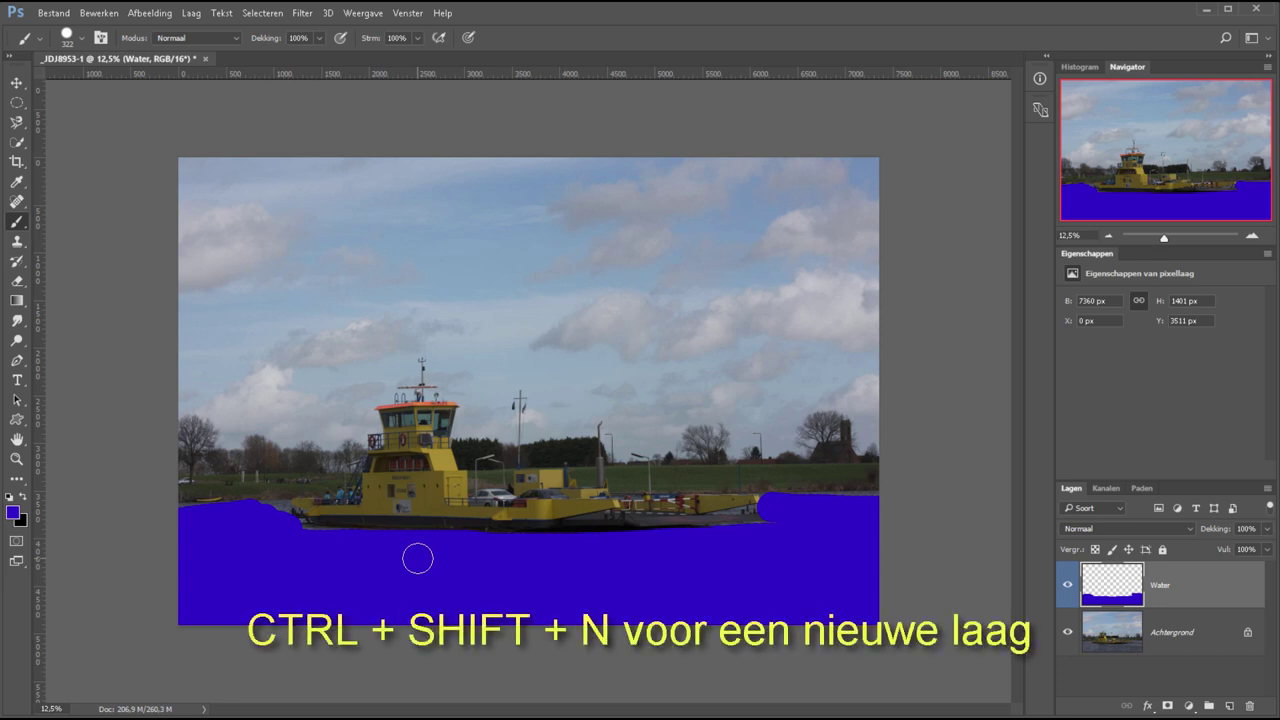
Create a new layer named lucht and set the foreground colour to light blue-violet.
key(ctrl+shift+n)
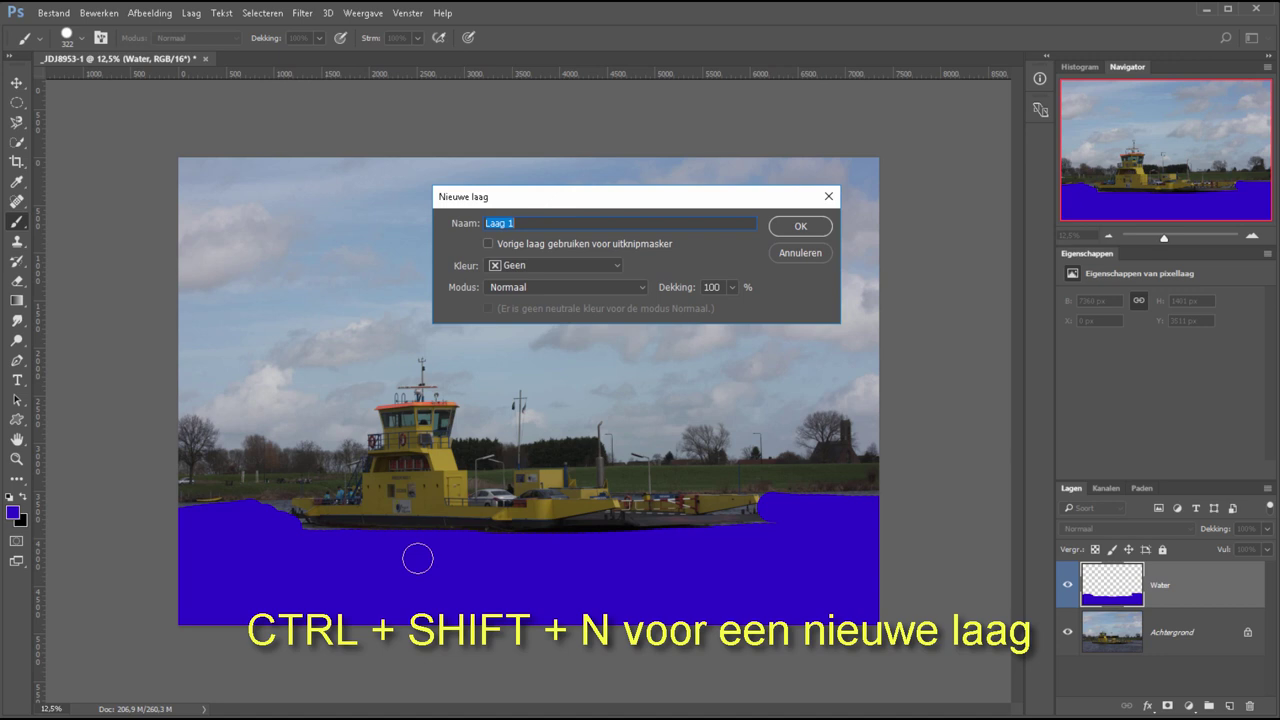
text(lucht)
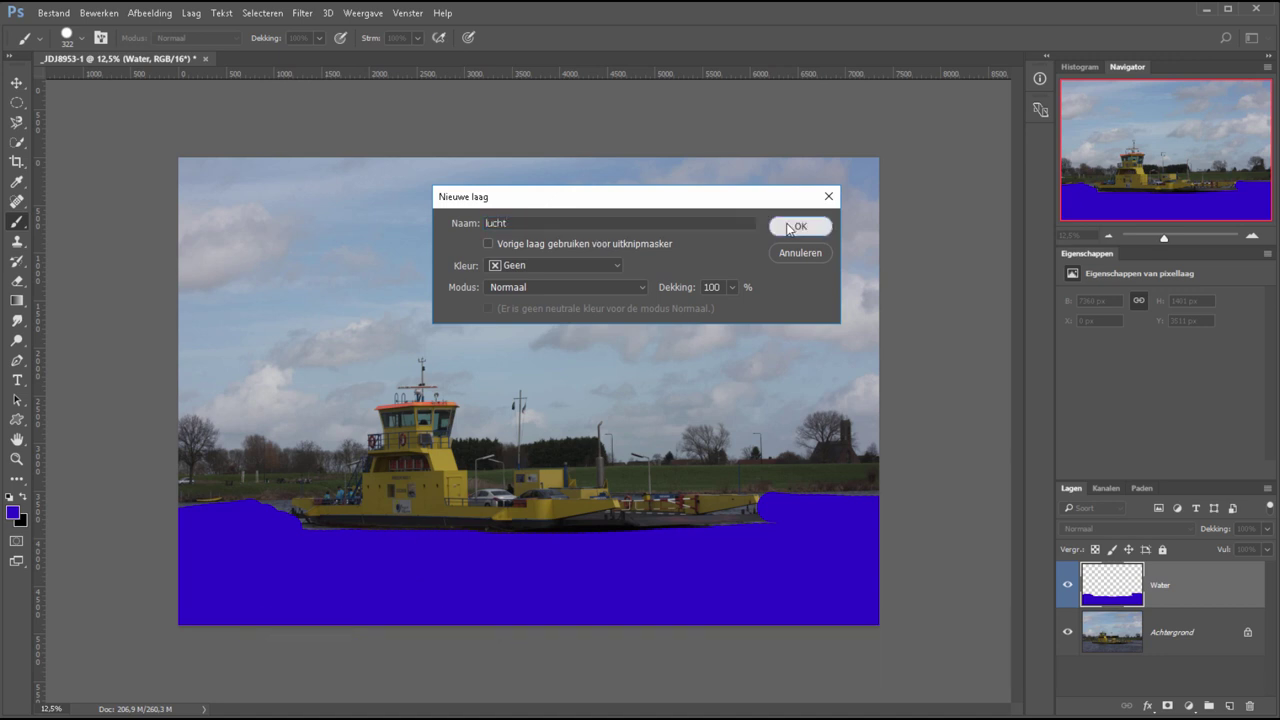
click(790, 228)
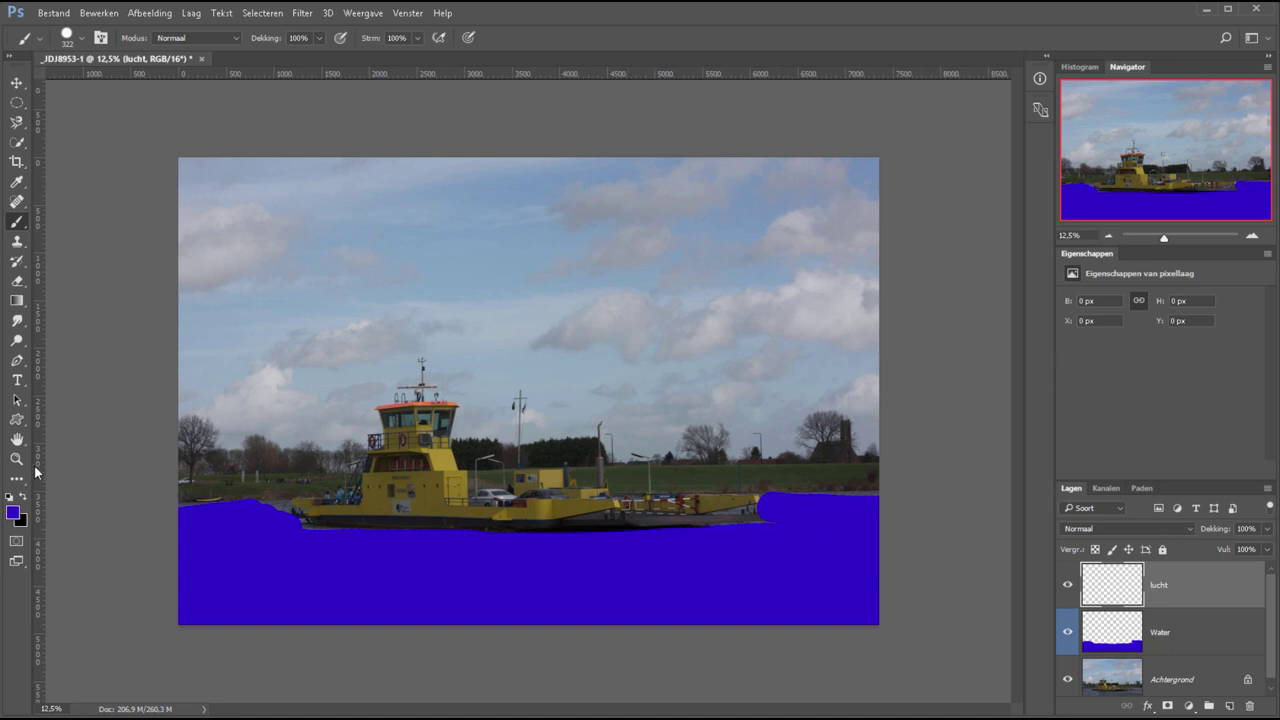
click(15, 513)
click(170, 168)
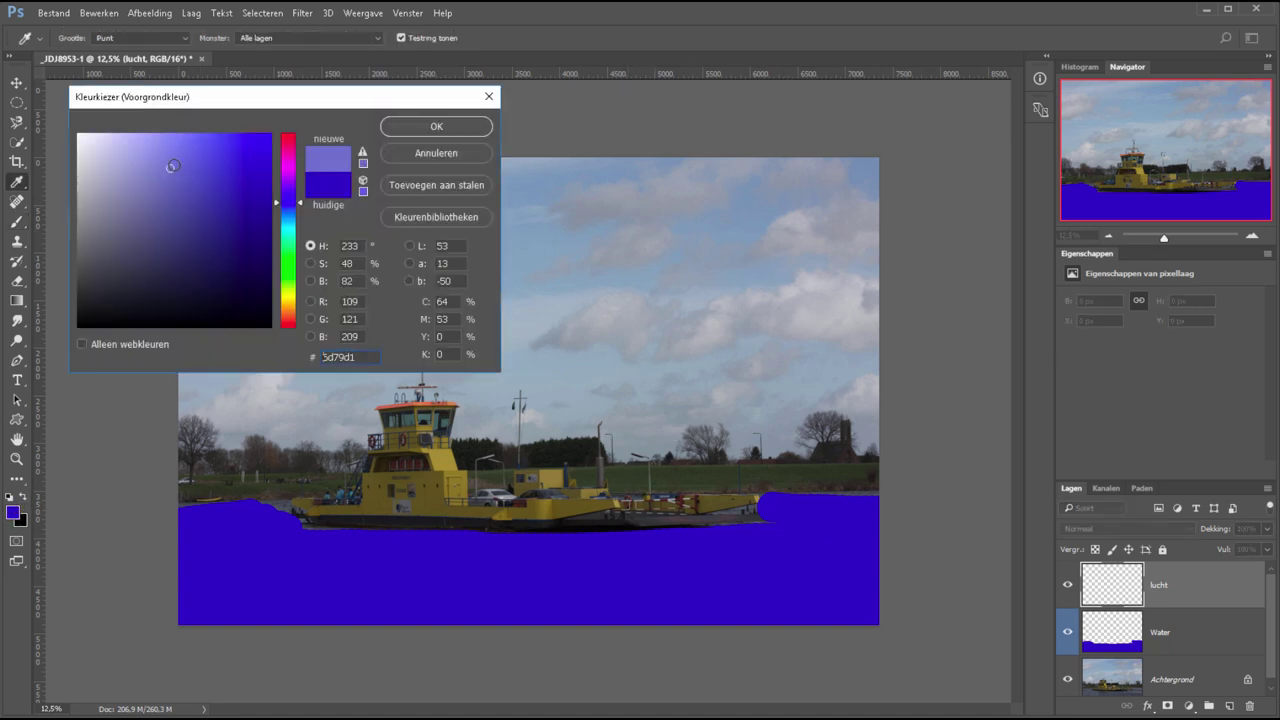
click(402, 131)
Paint a soft violet wash across the sky with a large 5%-hardness brush.
key(b)
right_click(389, 266)
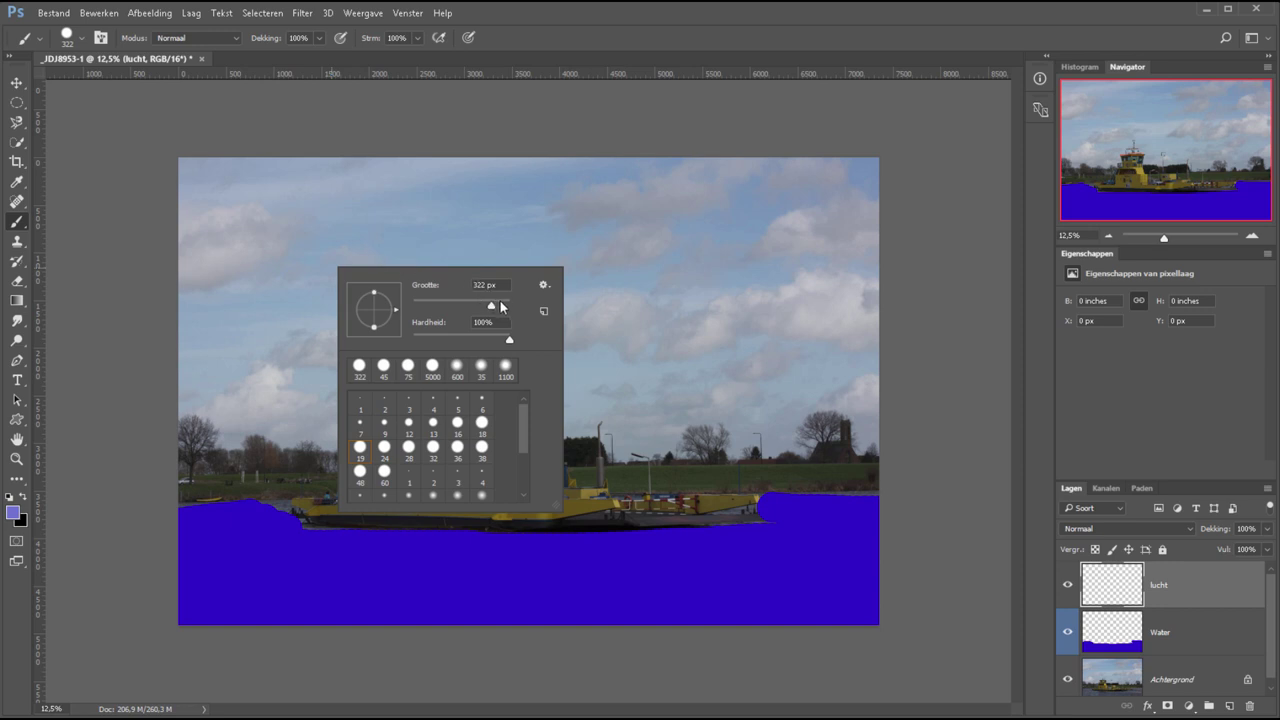
drag(509, 339, 417, 339)
drag(505, 306, 522, 306)
click(243, 271)
mouse_move(286, 229)
mouse_down()
mouse_move(822, 247)
mouse_move(850, 262)
mouse_move(863, 223)
mouse_up()
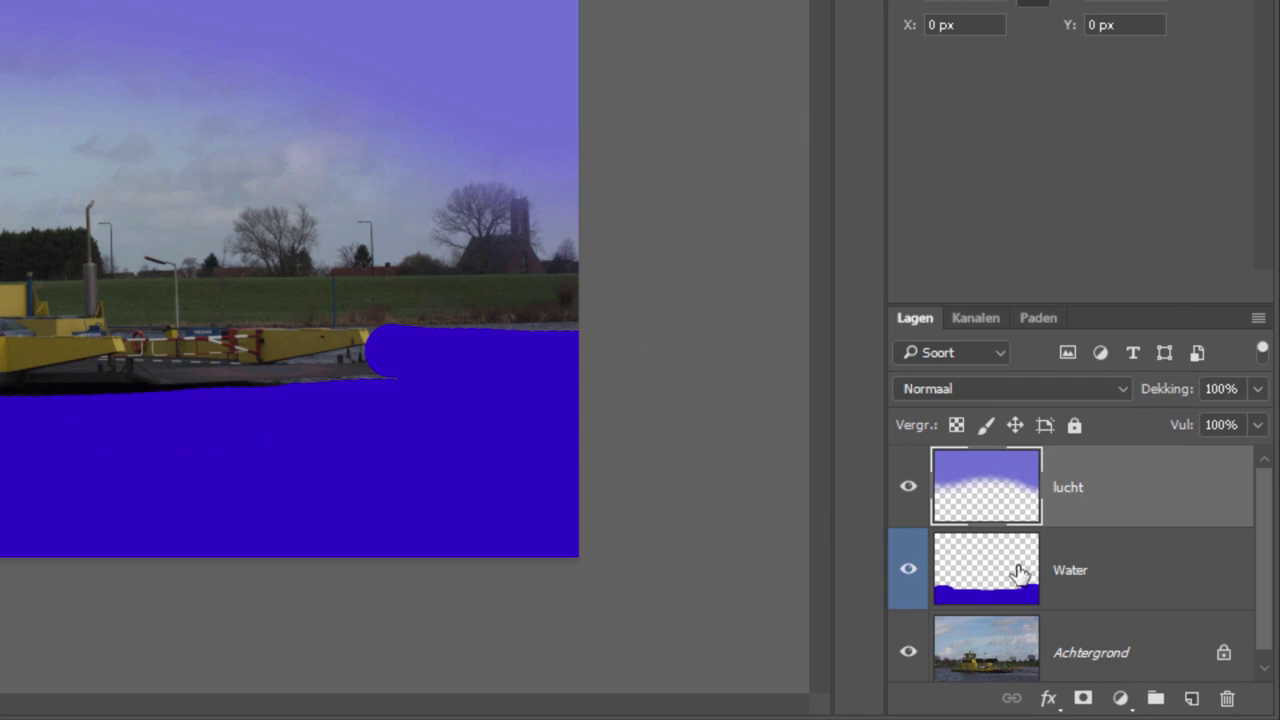
drag(1266, 594, 1272, 634)
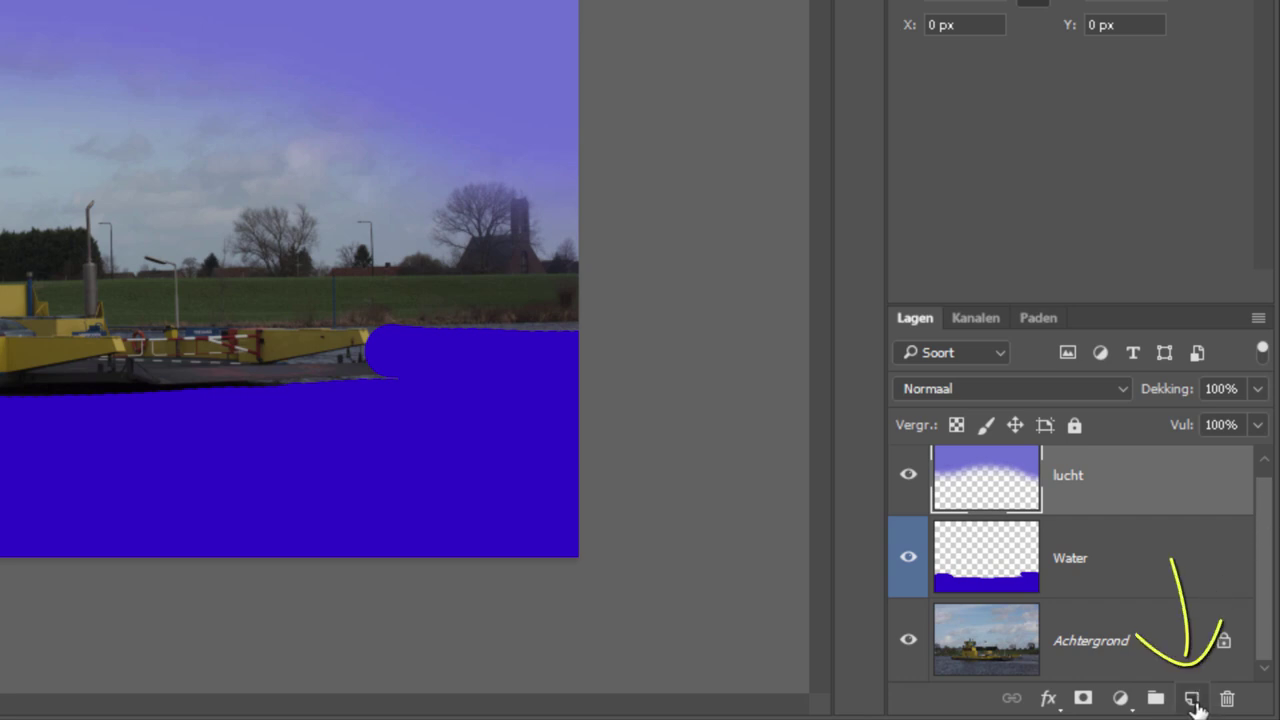
Add an empty layer at the top of the stack and rename it 'Groene streep'.
click(1191, 700)
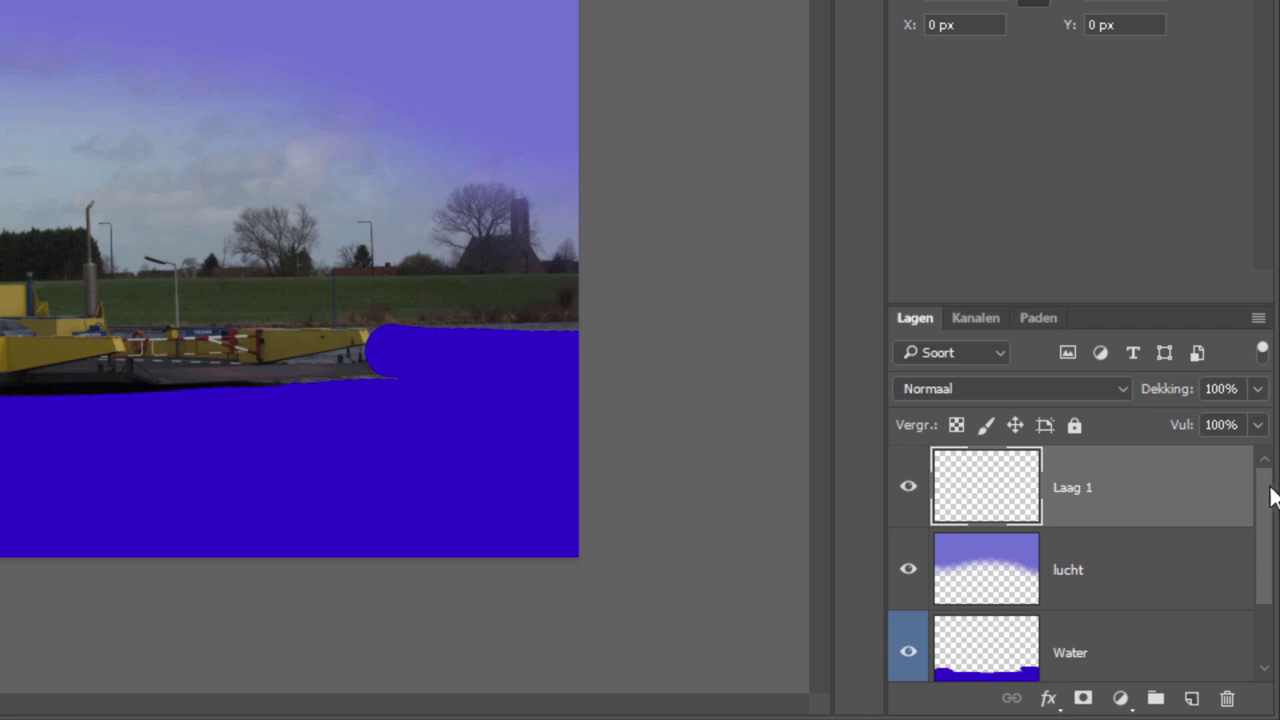
double_click(1064, 489)
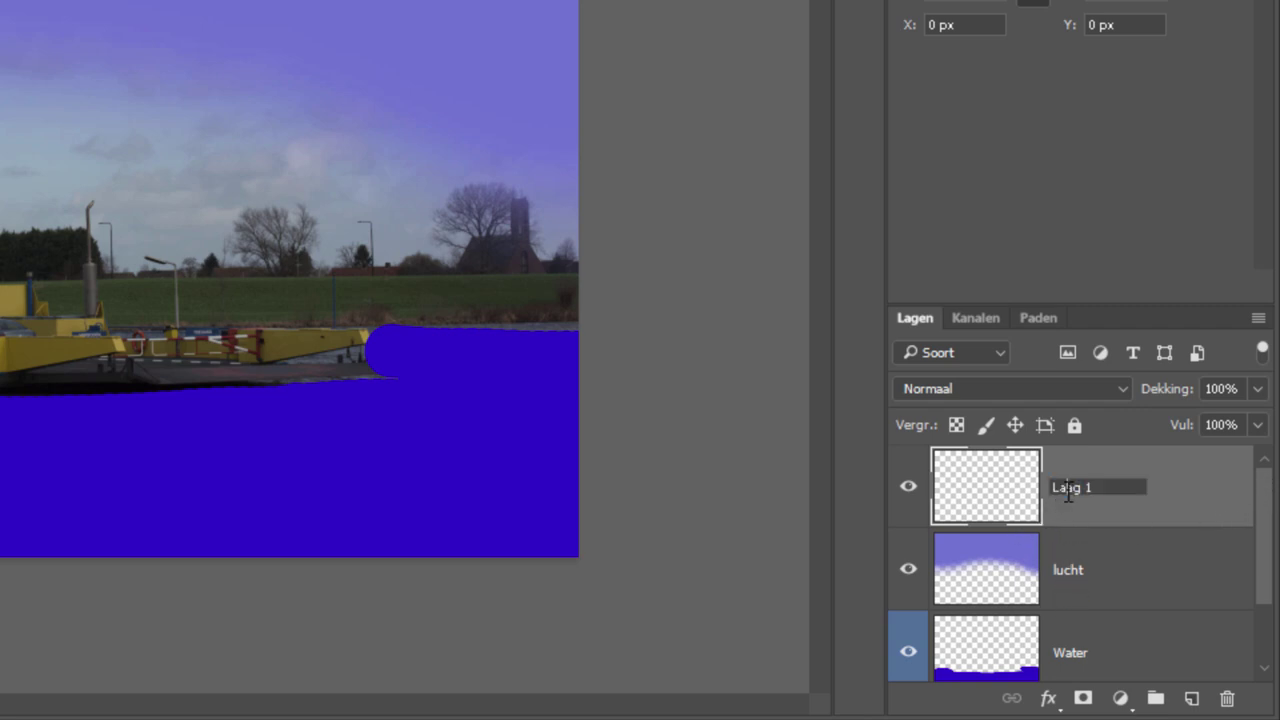
drag(1095, 484, 998, 482)
text(Groe)
text(ne streep)
key(Return)
Paint a bright green (3bc759) vertical stripe with a 401 px brush, then move lucht above Groene streep.
click(13, 513)
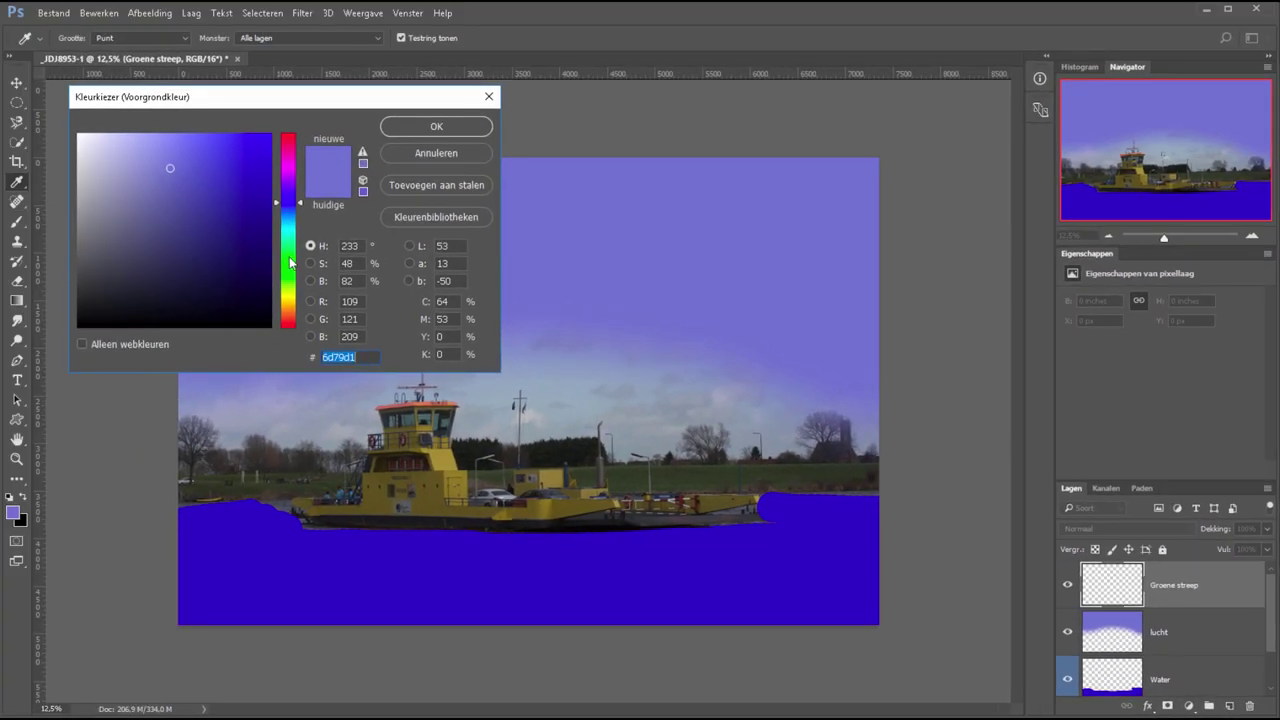
click(288, 257)
click(213, 176)
click(407, 139)
right_click(455, 262)
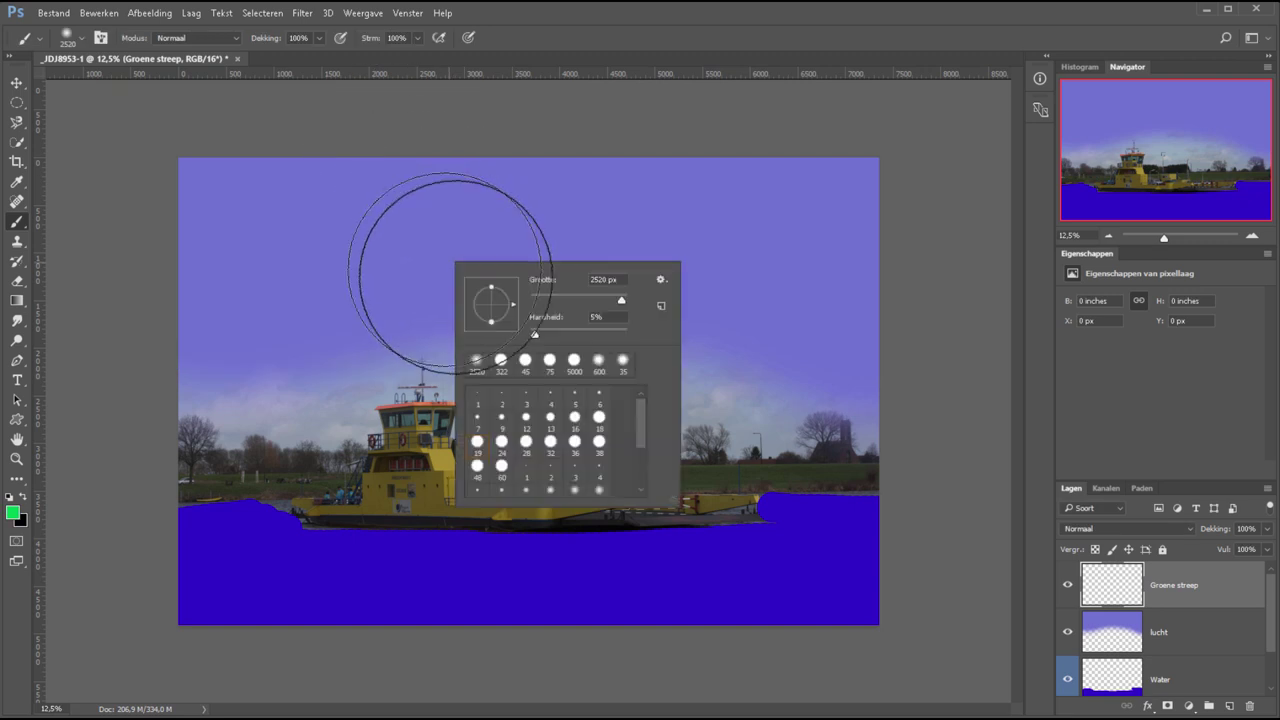
drag(584, 300, 616, 301)
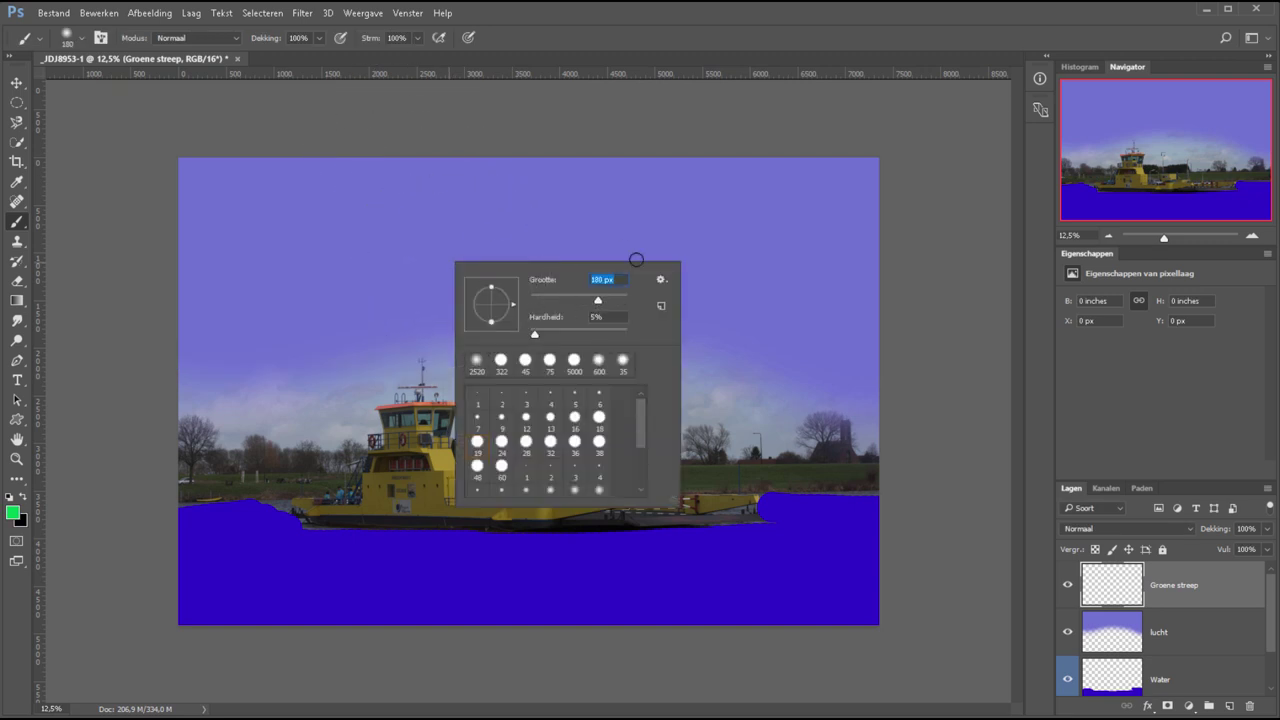
mouse_move(286, 130)
mouse_down()
mouse_move(353, 629)
mouse_move(277, 143)
mouse_move(353, 627)
mouse_move(257, 294)
mouse_move(245, 180)
mouse_move(300, 400)
mouse_move(323, 629)
mouse_up()
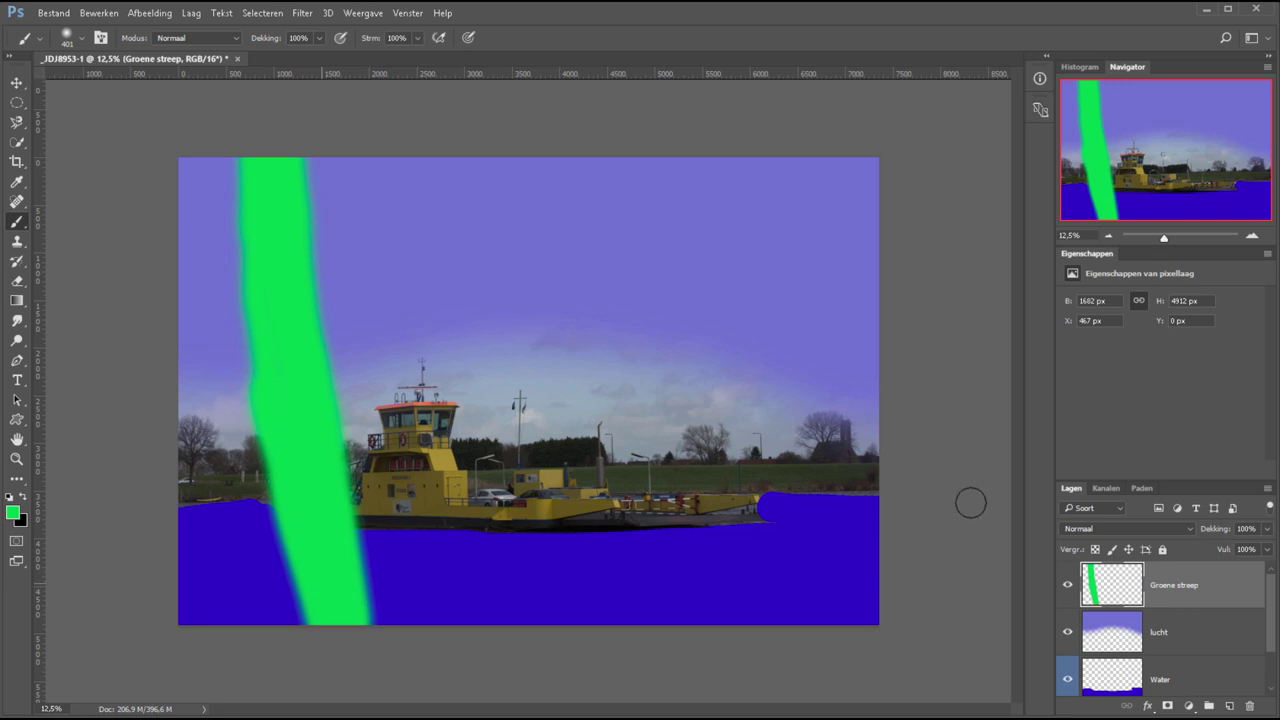
drag(1203, 638, 1199, 571)
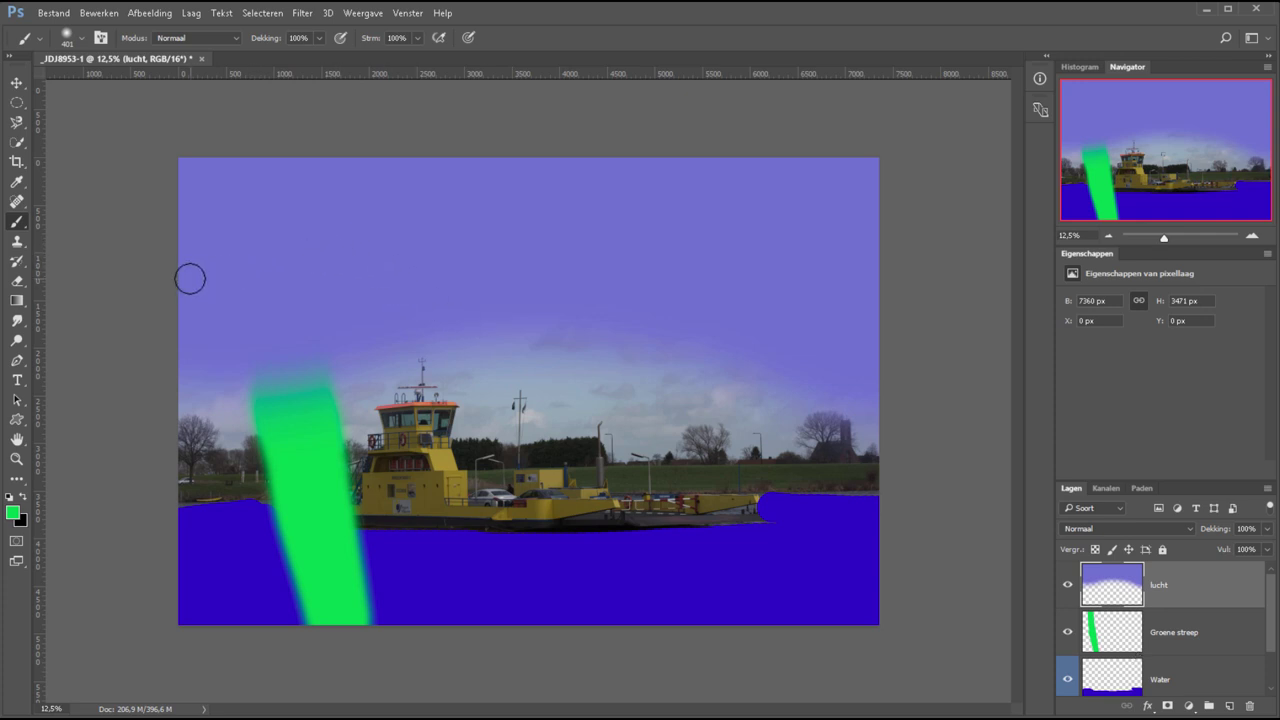
key(e)
right_click(289, 279)
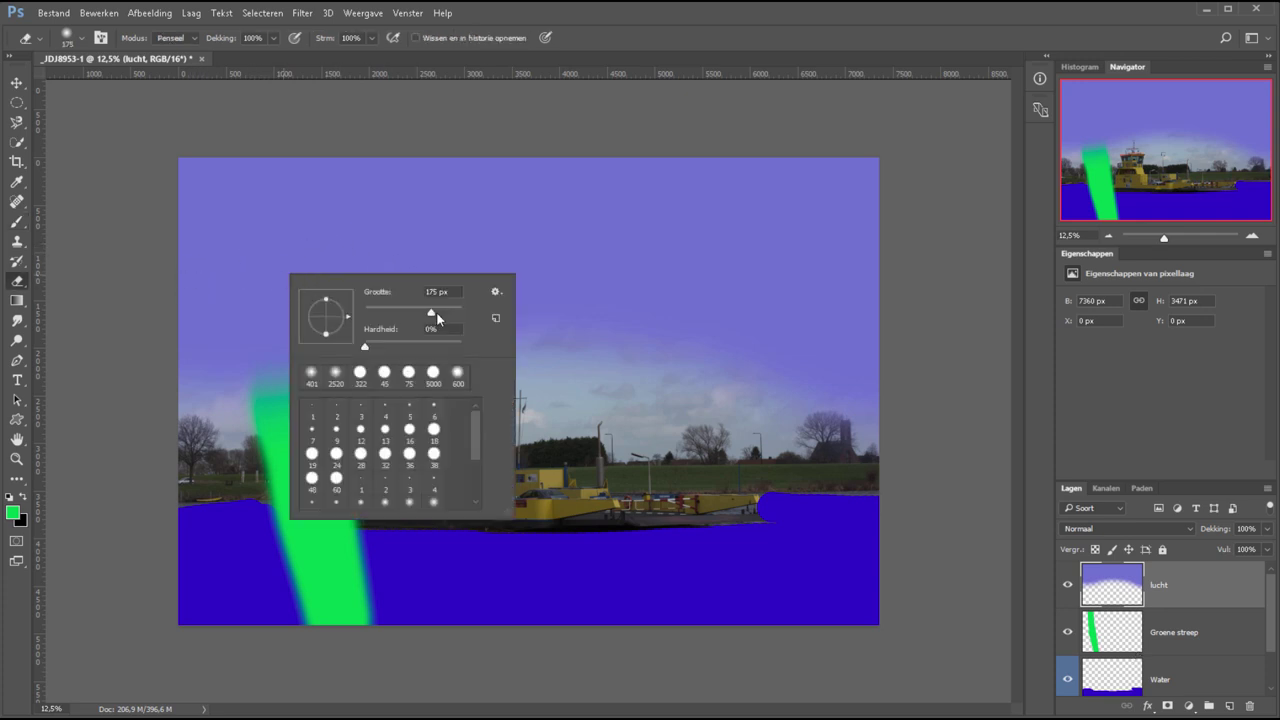
drag(441, 311, 448, 311)
mouse_move(274, 220)
mouse_down()
mouse_move(235, 322)
mouse_move(269, 363)
mouse_move(332, 388)
mouse_move(283, 409)
mouse_move(346, 417)
mouse_move(359, 399)
mouse_up()
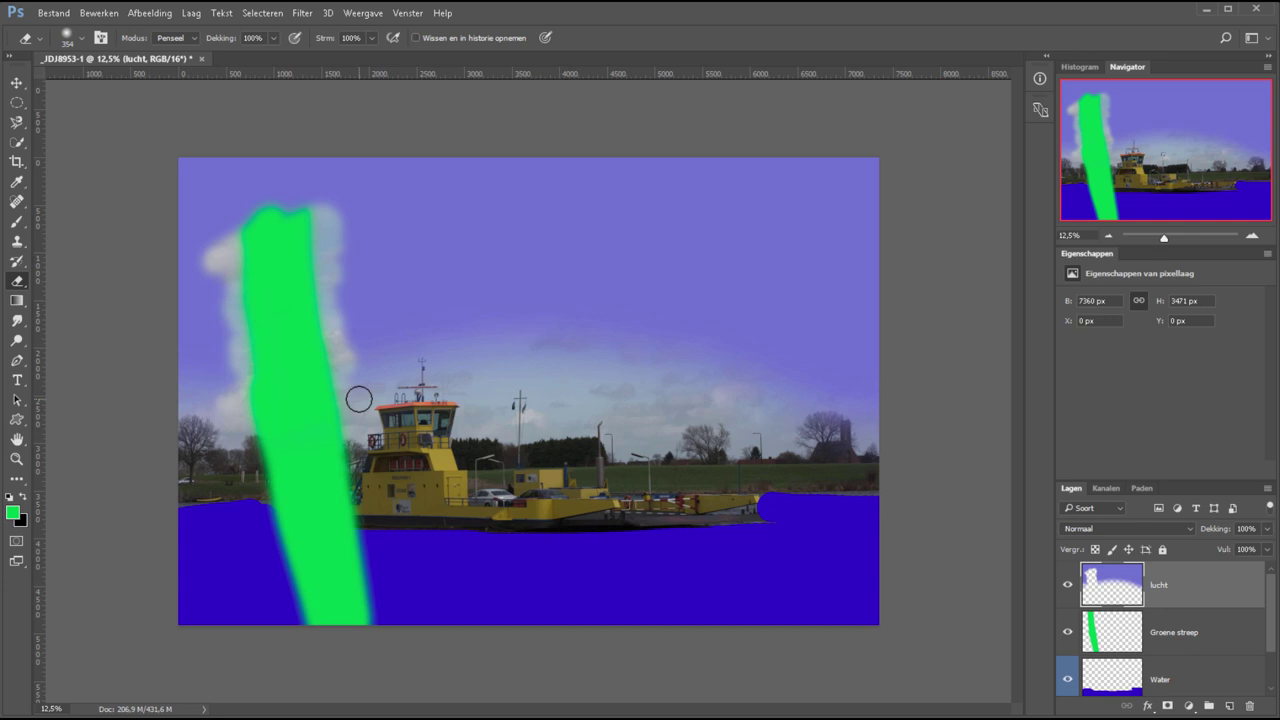
key(ctrl+z)
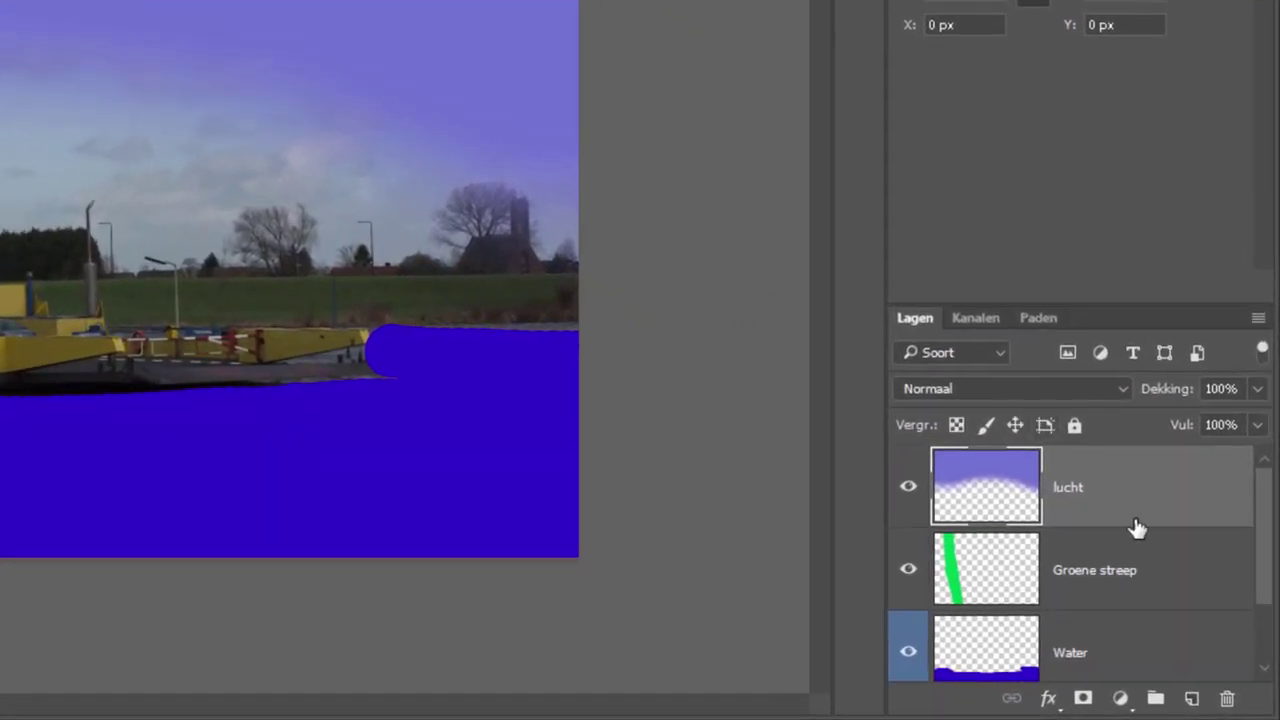
Add a layer mask to lucht, hide Groene streep and Water, and target the mask.
click(1084, 699)
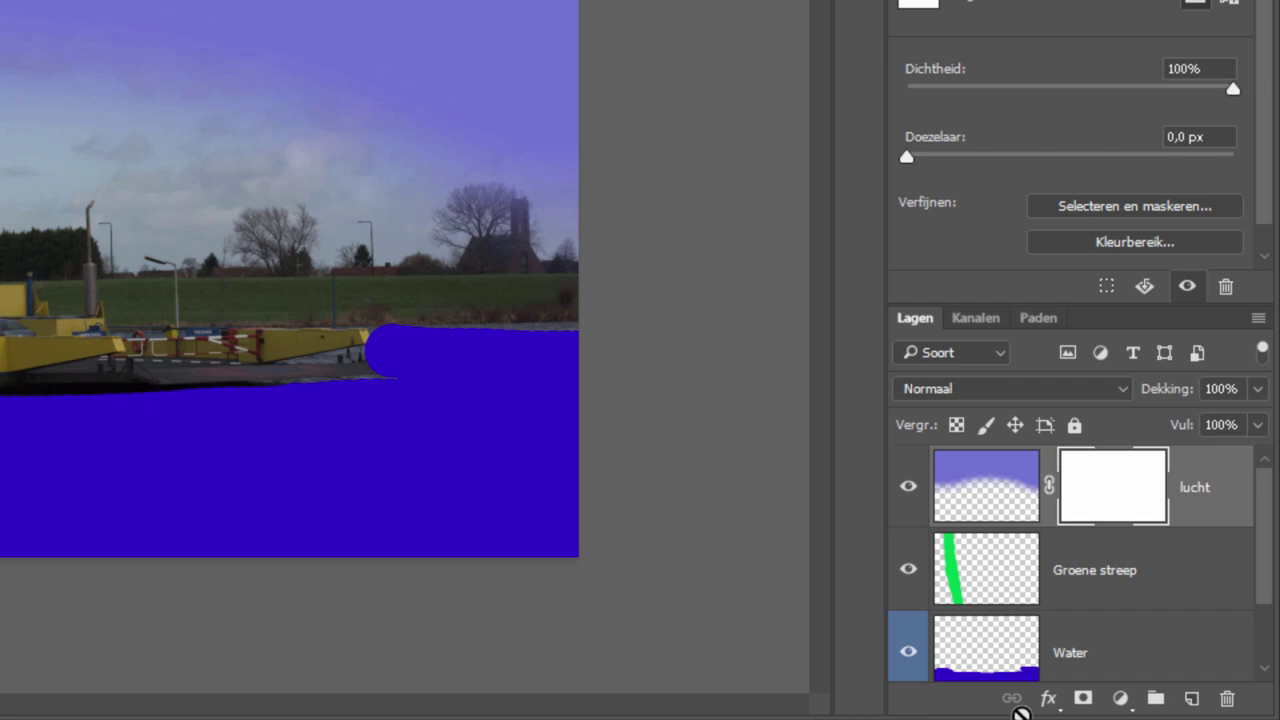
alt+click(908, 488)
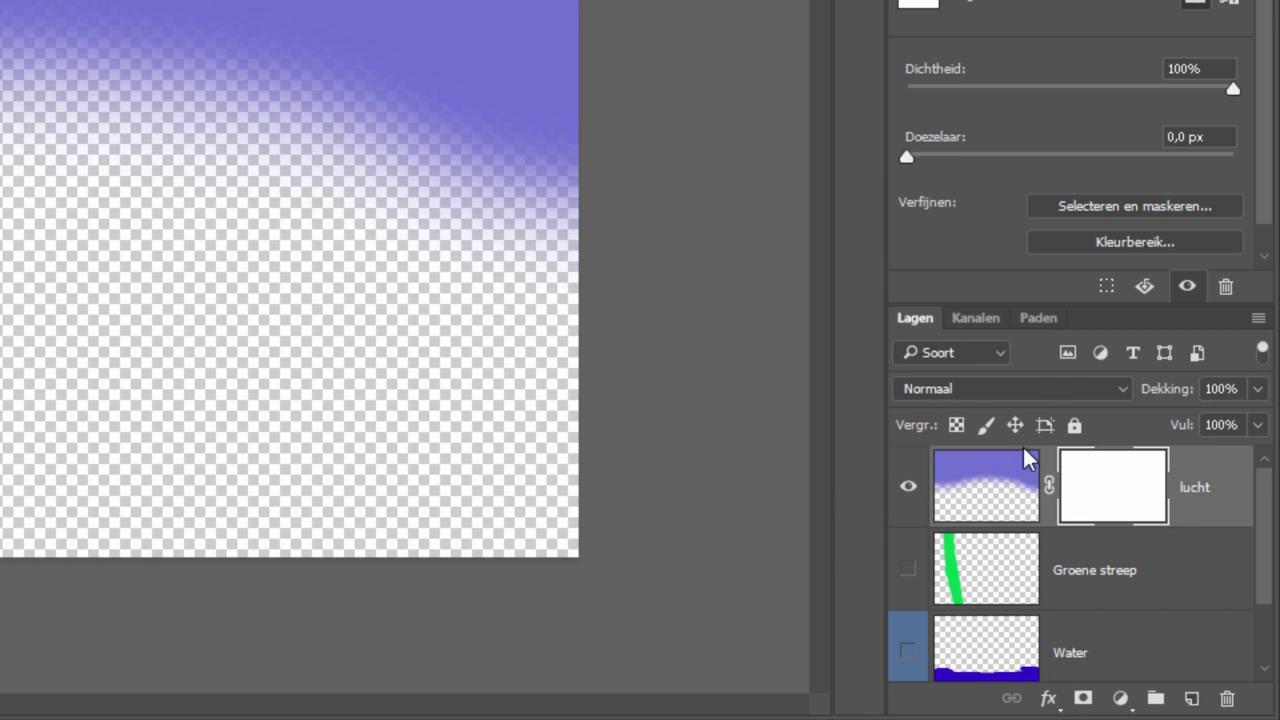
click(976, 506)
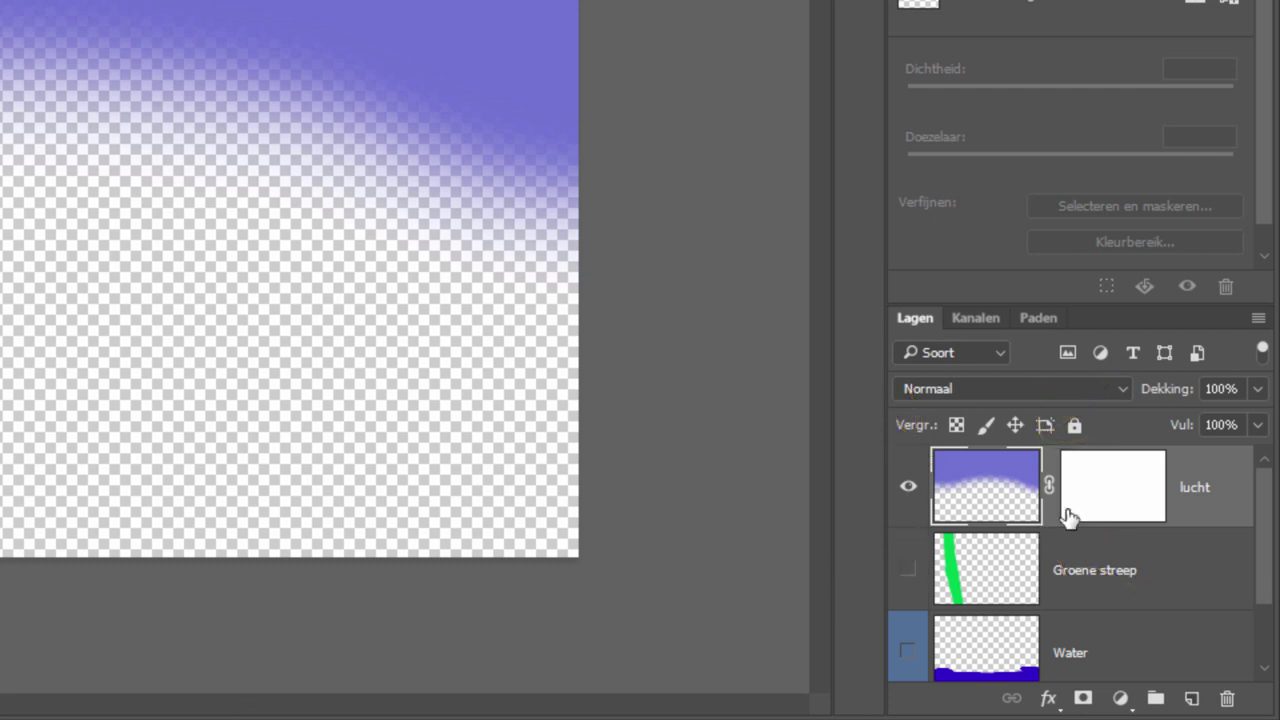
click(1108, 492)
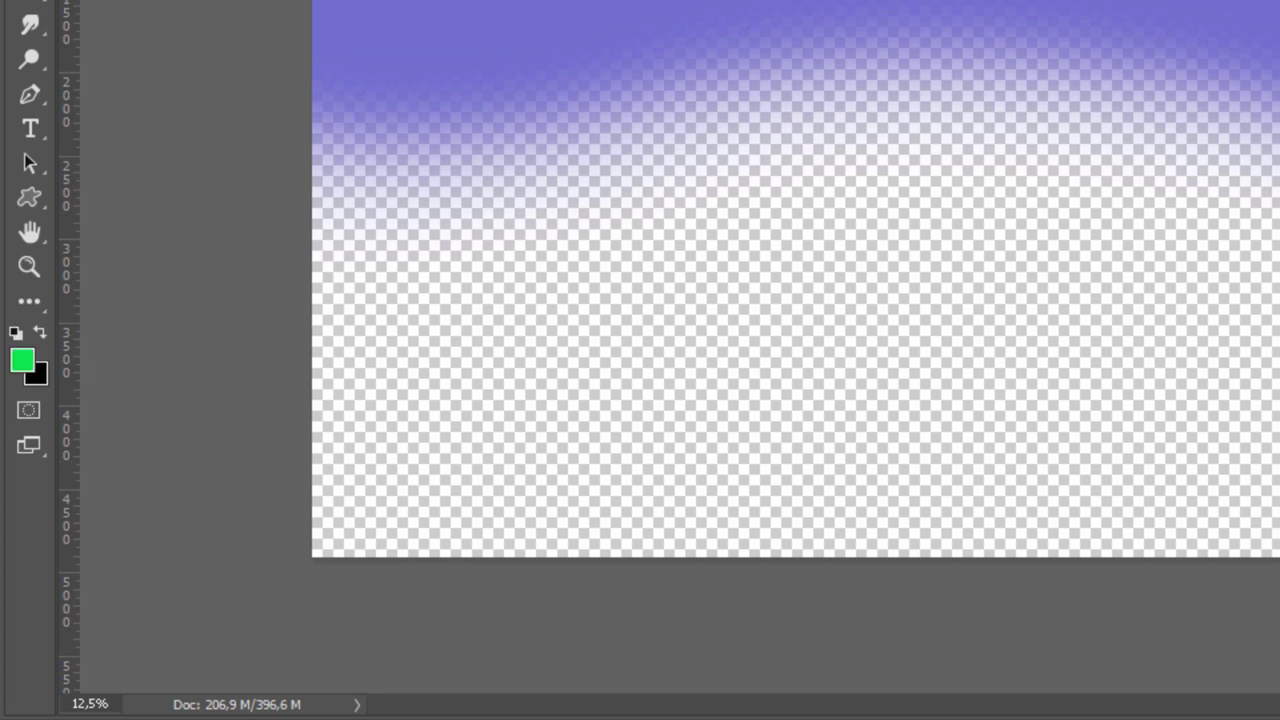
Hide a vertical band of purple sky with a 511 px brush, then restore its top in white.
key(d)
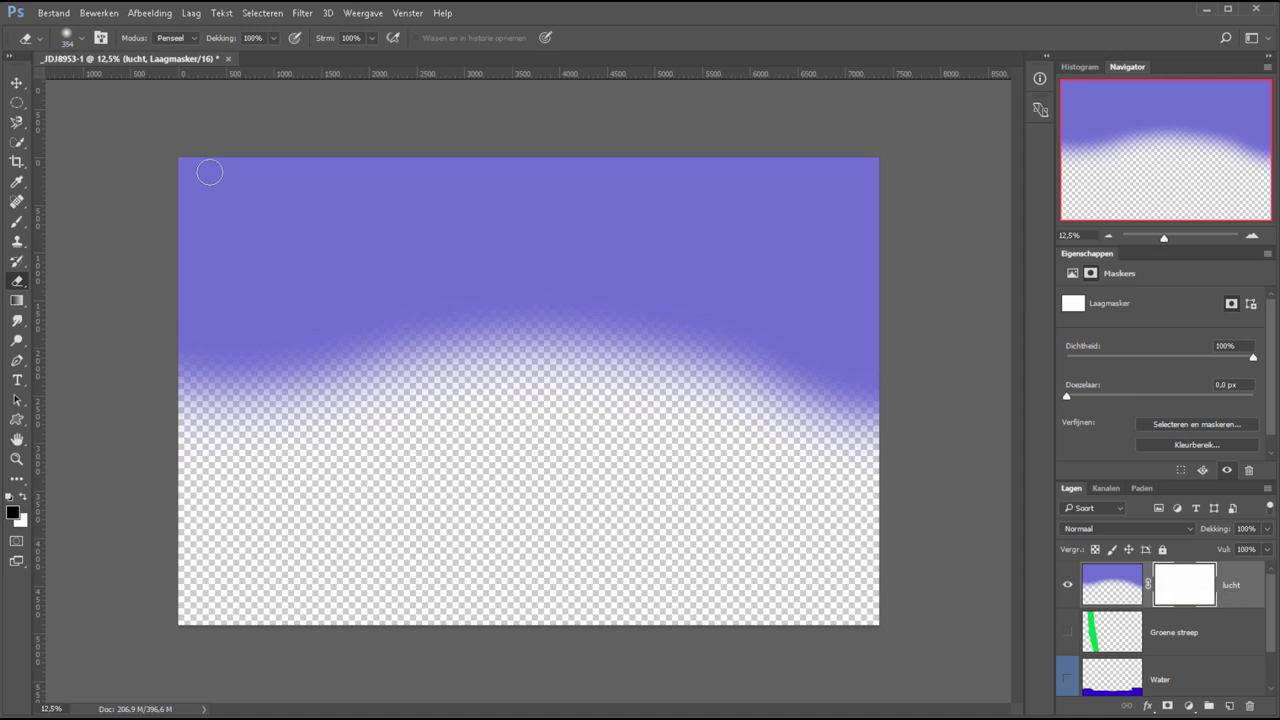
click(17, 221)
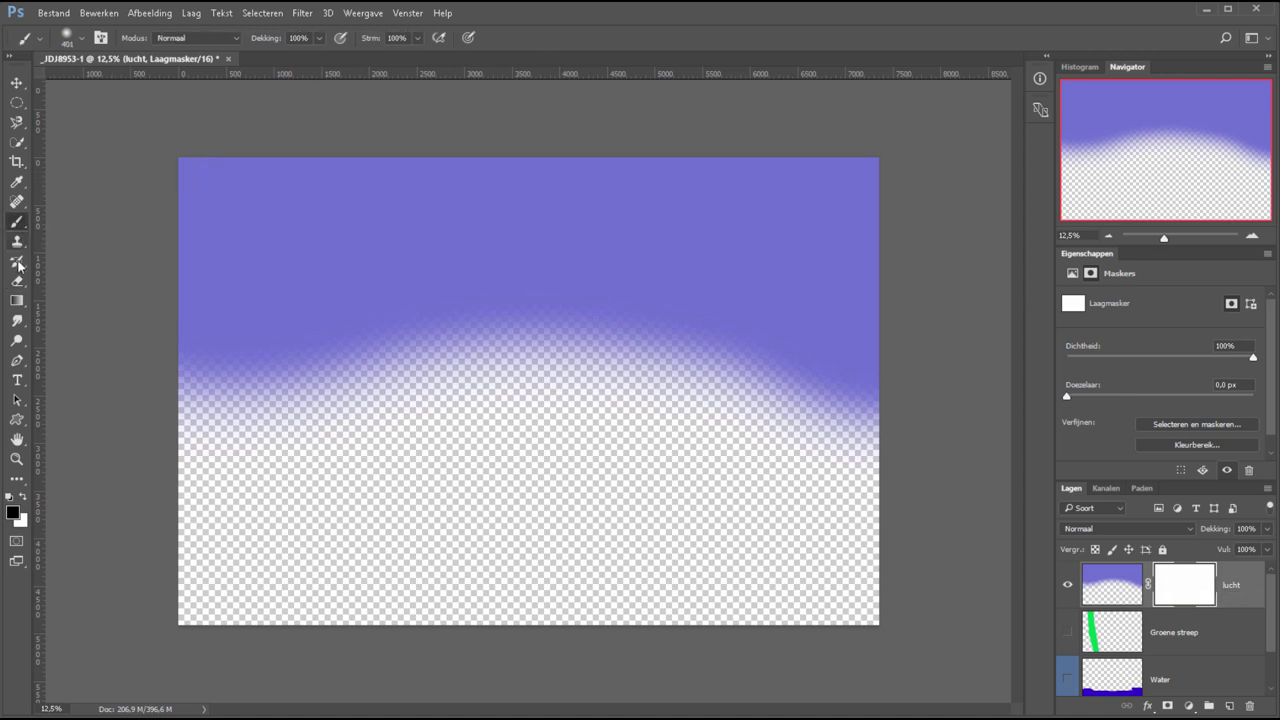
right_click(397, 326)
drag(575, 358, 579, 358)
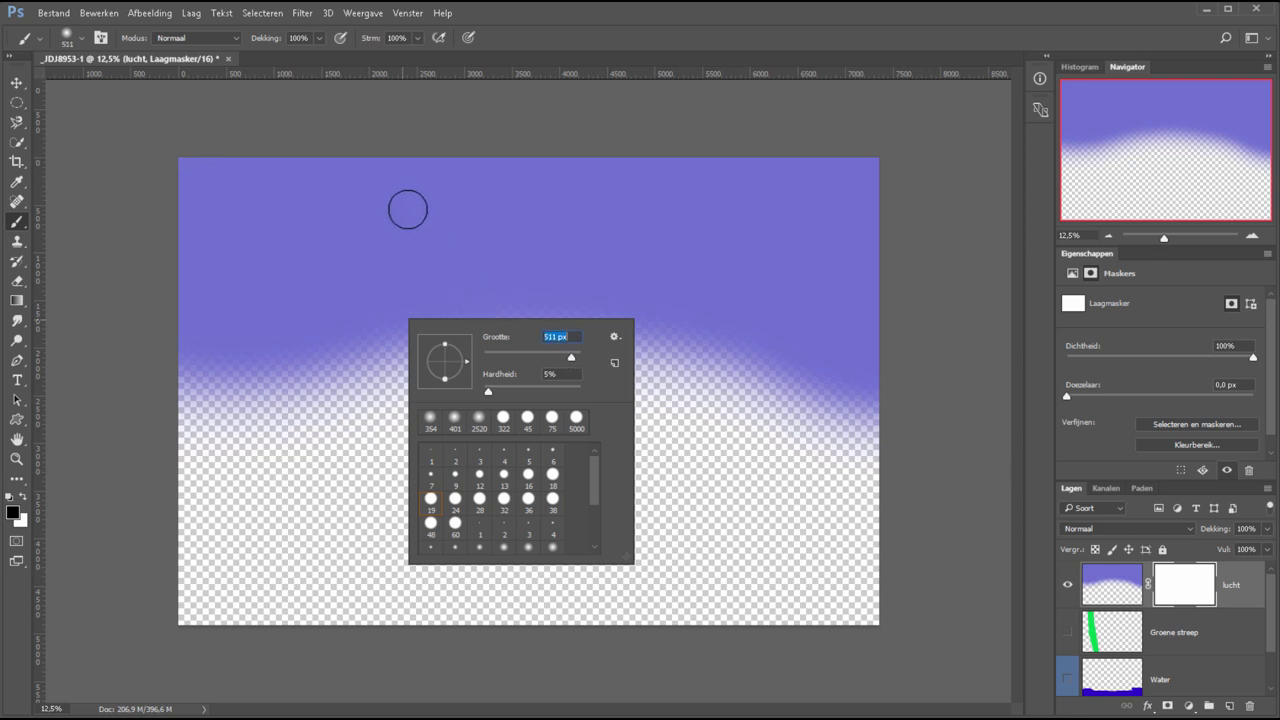
mouse_move(363, 137)
mouse_down()
mouse_move(414, 380)
mouse_move(440, 260)
mouse_move(394, 151)
mouse_move(468, 392)
mouse_move(445, 165)
mouse_move(470, 320)
mouse_move(500, 380)
mouse_move(394, 433)
mouse_up()
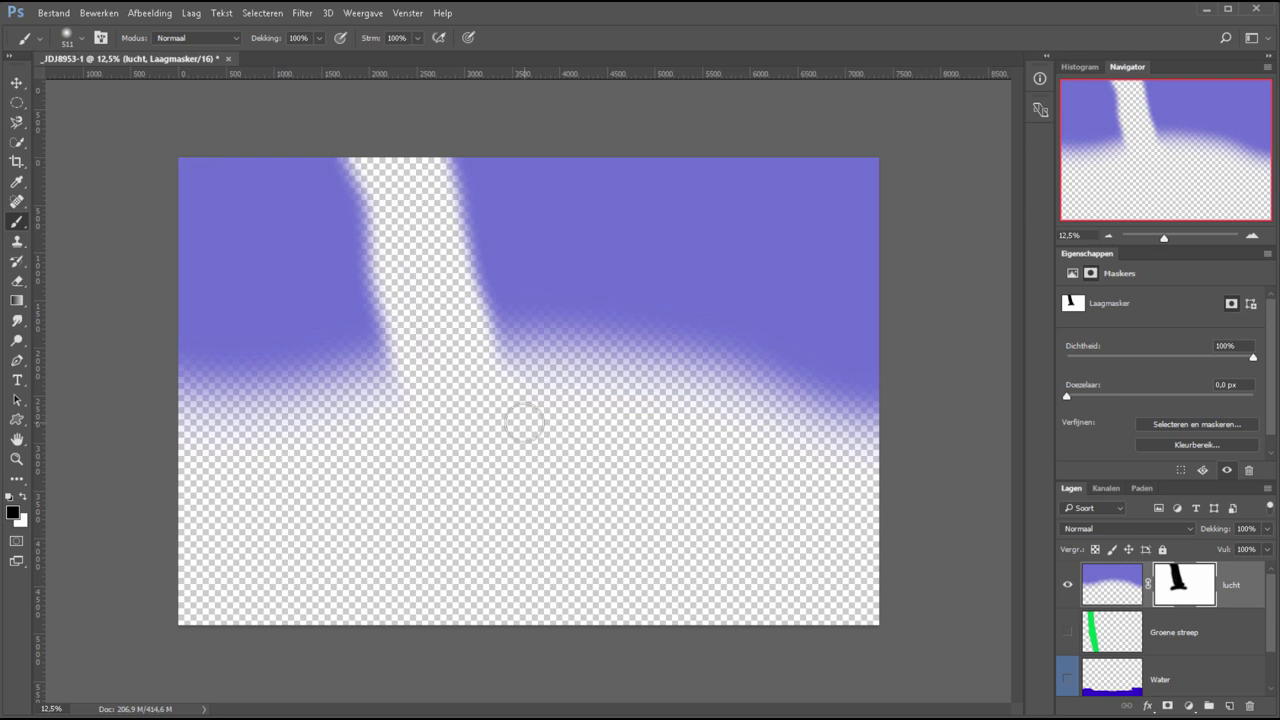
click(22, 497)
mouse_move(314, 174)
mouse_down()
mouse_move(466, 140)
mouse_move(391, 177)
mouse_move(433, 192)
mouse_move(391, 234)
mouse_move(529, 214)
mouse_up()
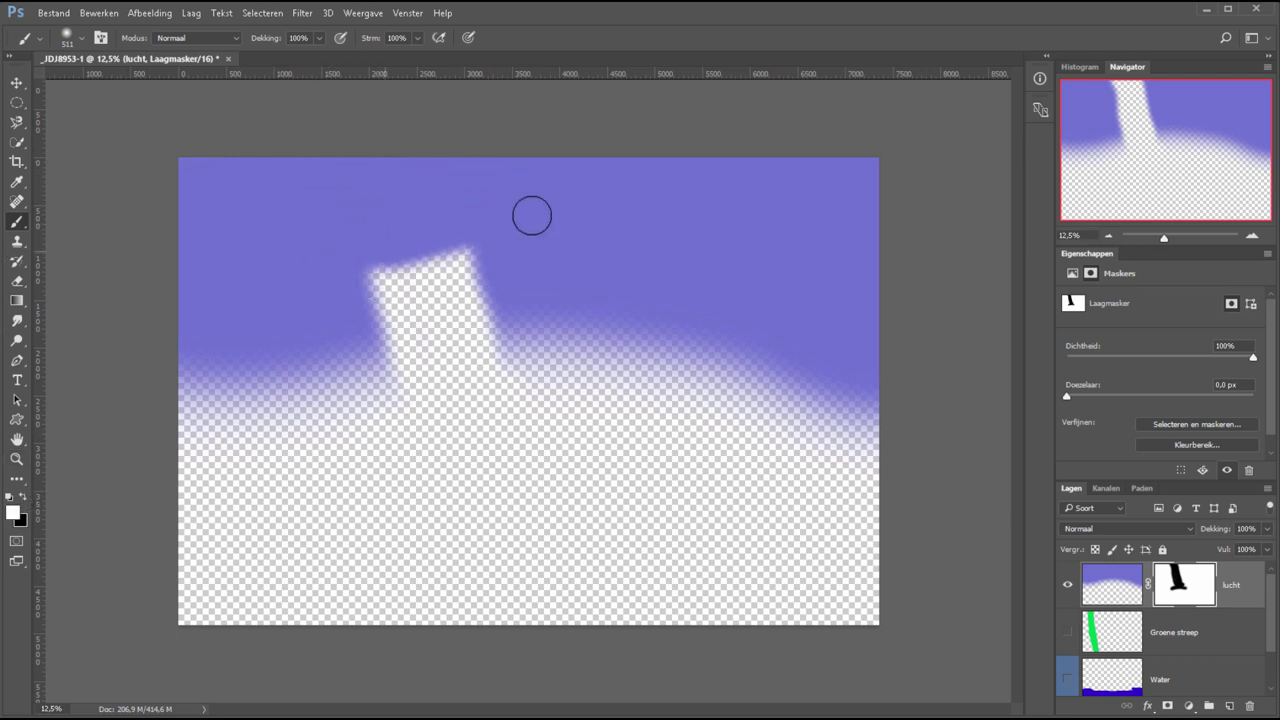
Partly fade the sky's right side with a mid-grey 3228 px brush on the mask.
click(14, 511)
click(99, 243)
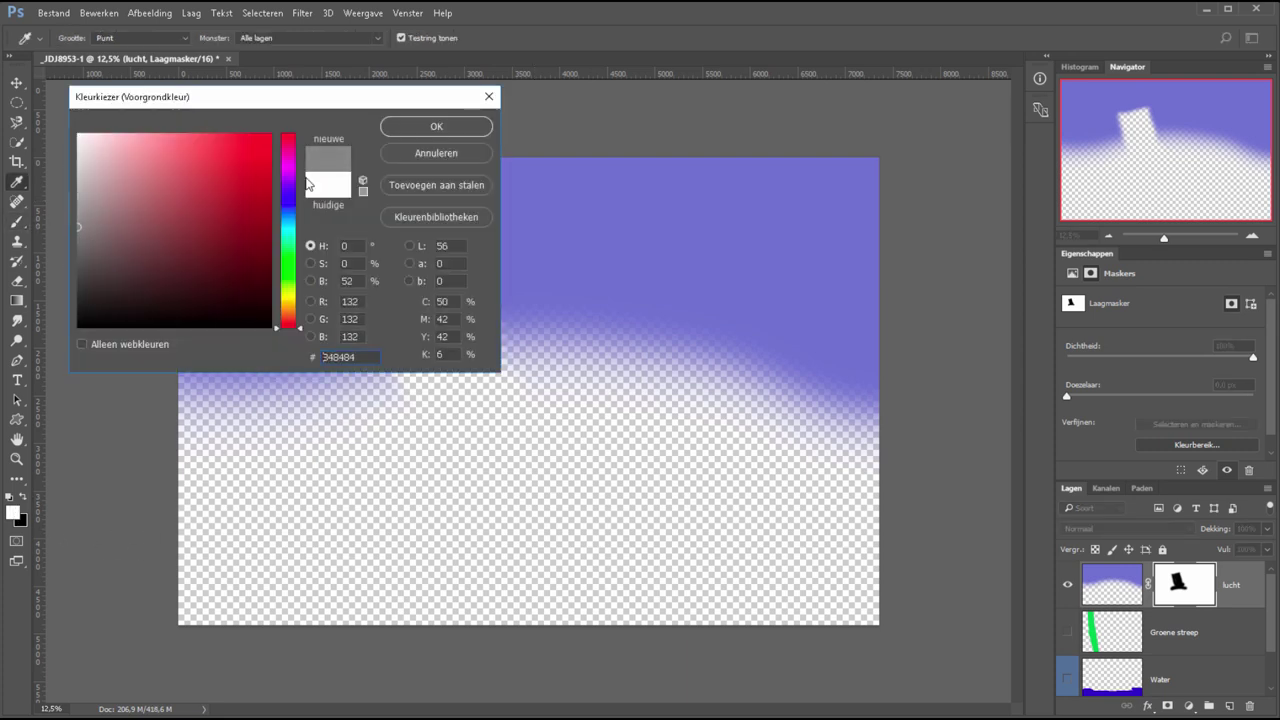
click(438, 127)
right_click(711, 237)
drag(837, 273, 893, 272)
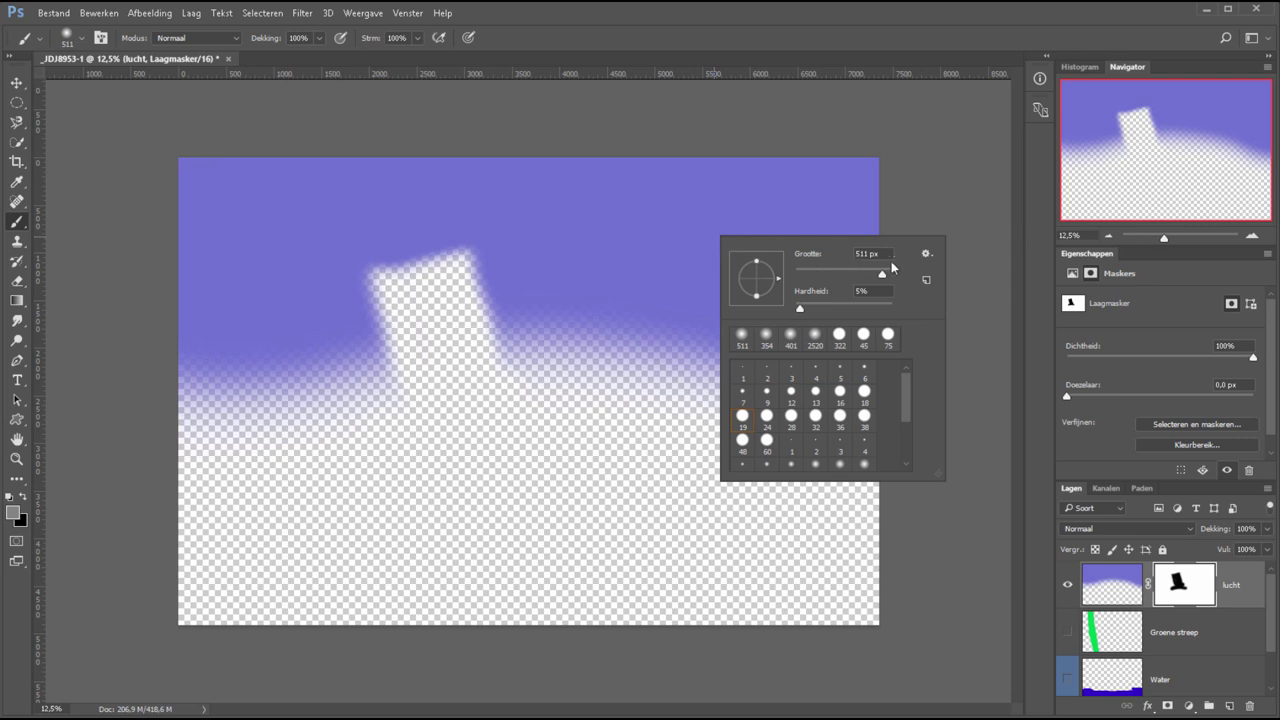
key(Return)
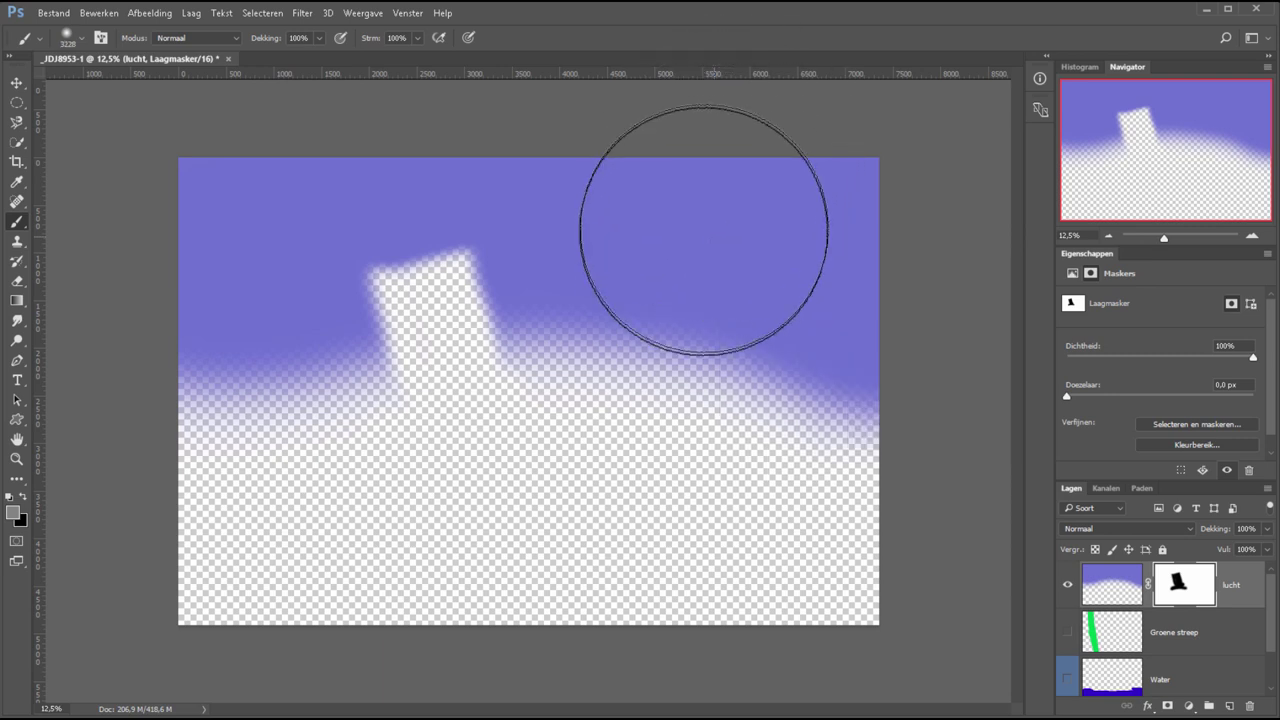
mouse_move(703, 229)
mouse_down()
mouse_move(757, 282)
mouse_move(909, 217)
mouse_move(929, 175)
mouse_up()
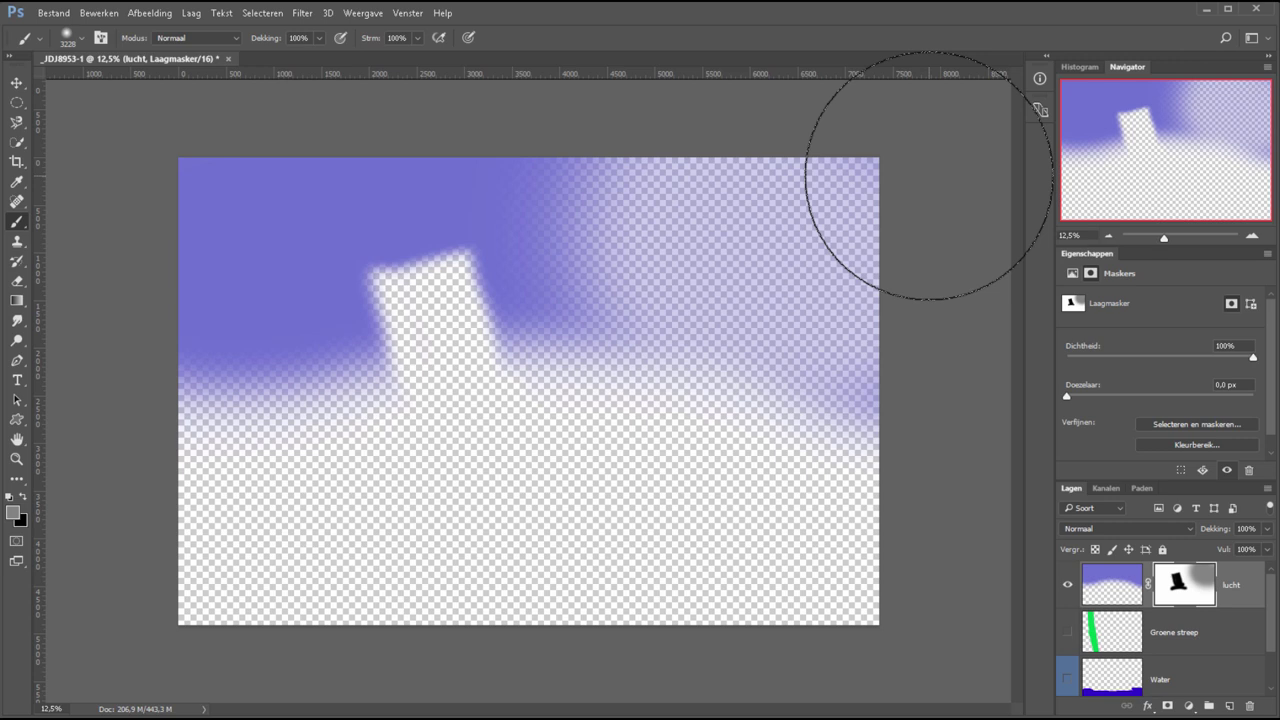
Show the Groene streep, Water and Achtergrond layers again.
click(1067, 632)
click(1067, 679)
scroll(1272, 677, down, 1)
click(1067, 672)
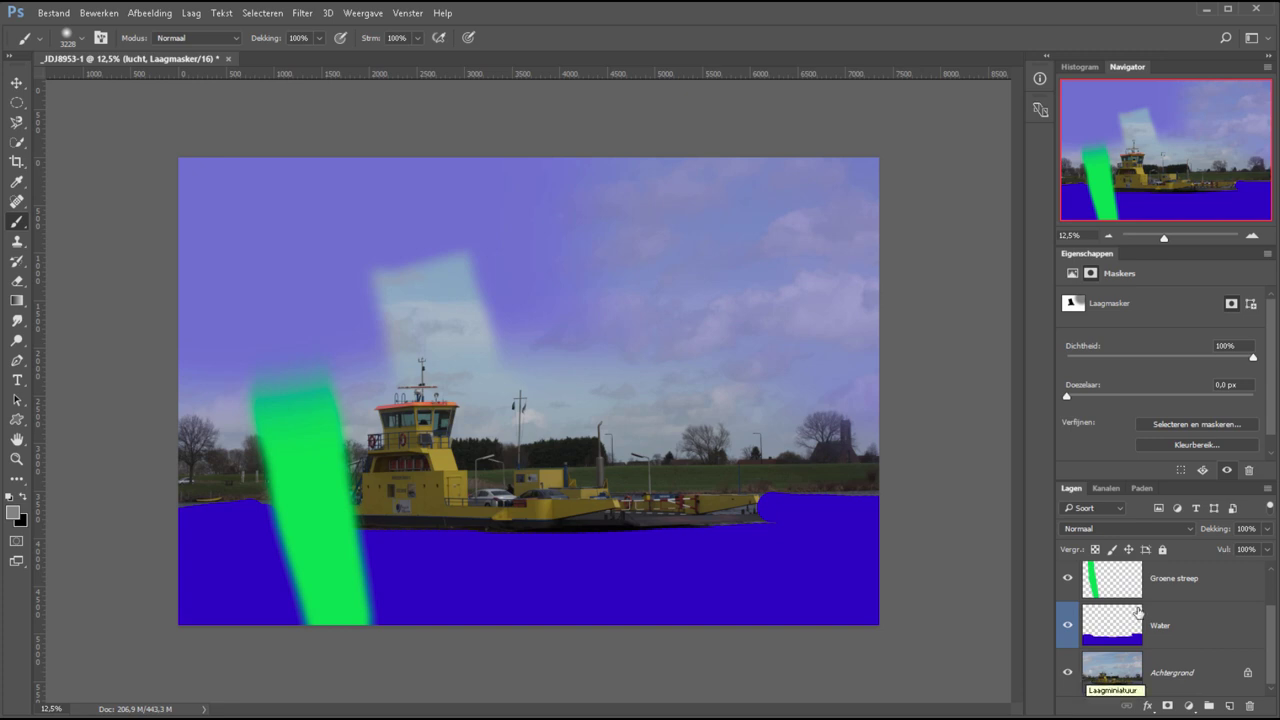
scroll(1270, 595, up, 1)
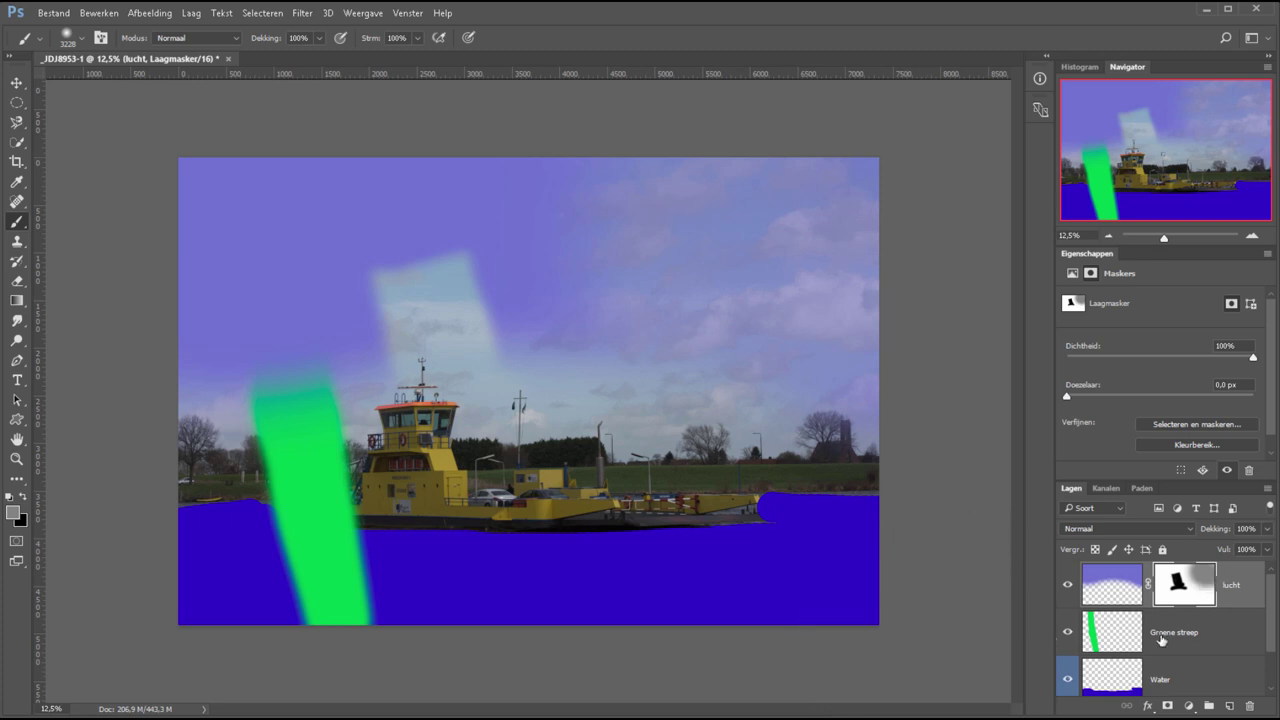
Restore default colours and fill the lucht mask white, then solid black.
click(9, 498)
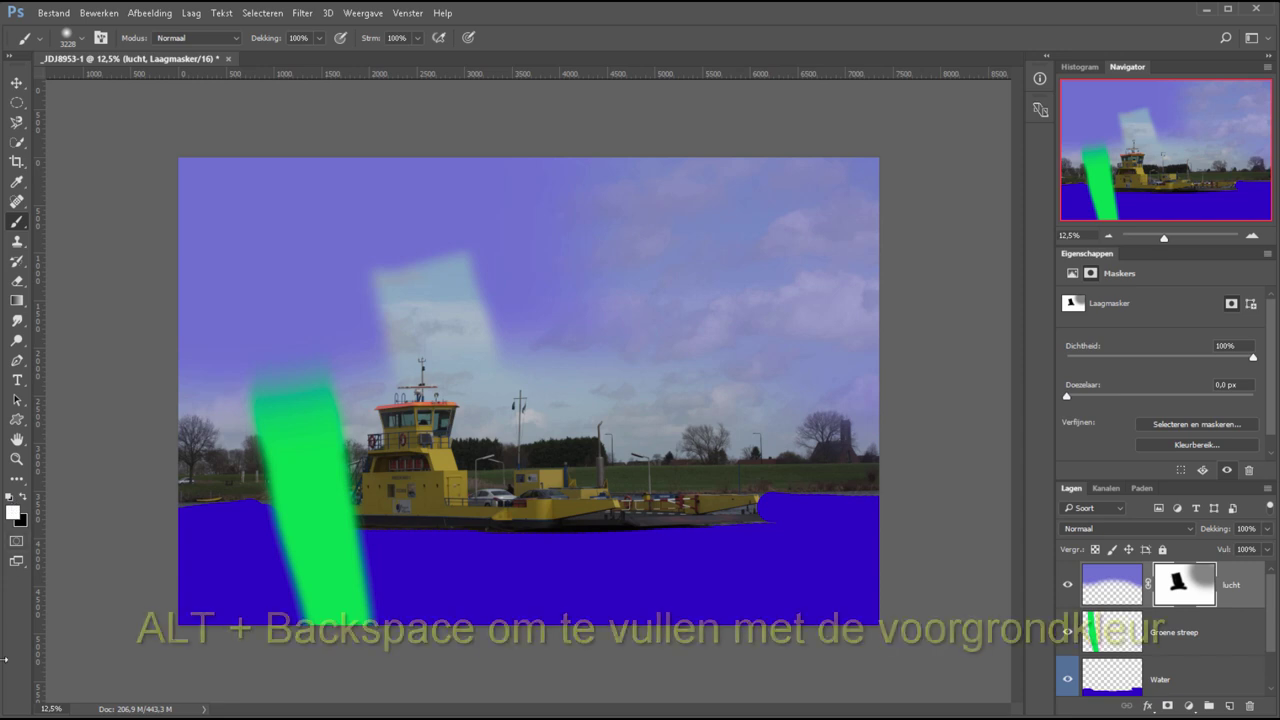
key(alt+BackSpace)
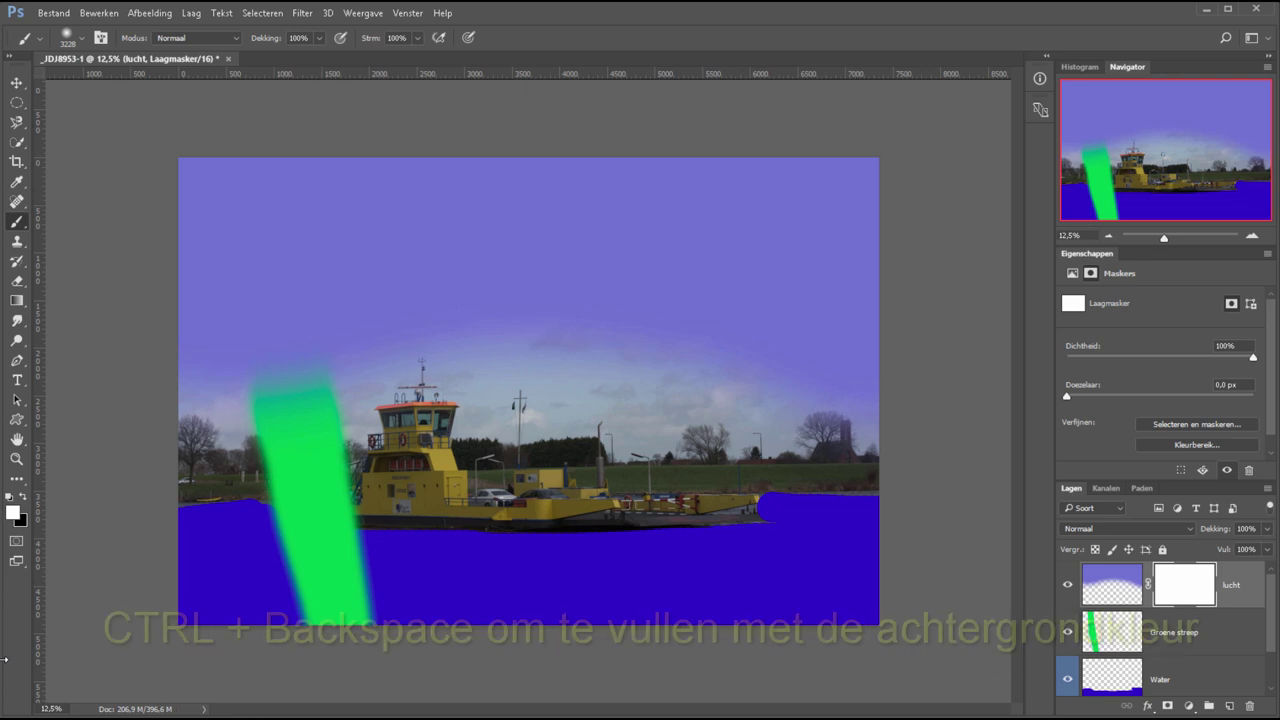
key(ctrl+BackSpace)
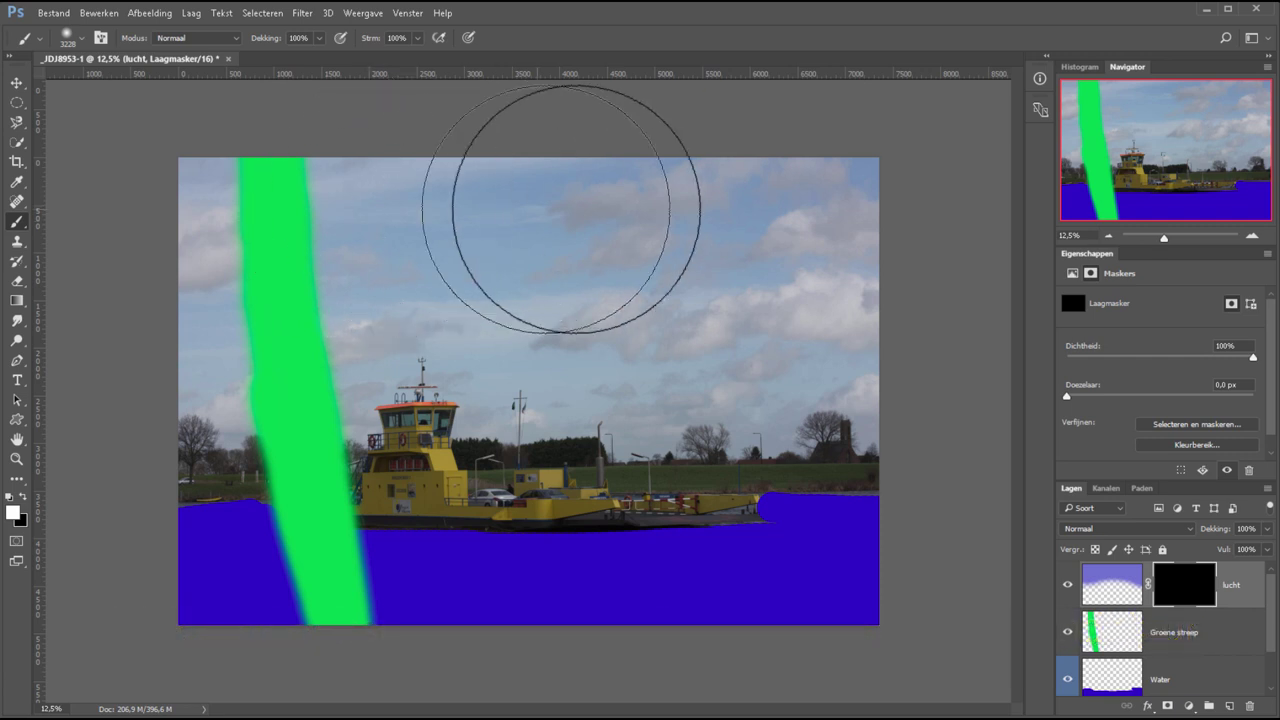
Paint white strokes on the lucht mask with 111 px and 322 px brushes to restore sky.
right_click(438, 243)
text(111)
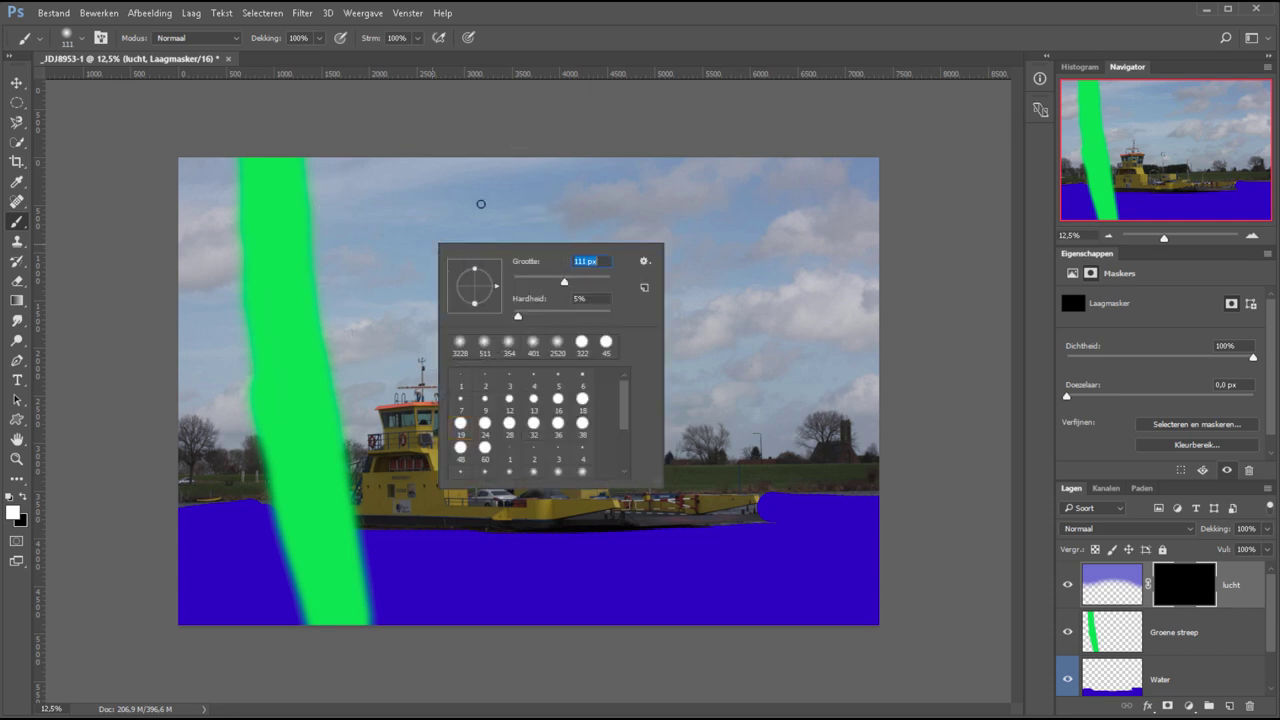
key(Return)
mouse_move(395, 213)
mouse_down()
mouse_move(500, 186)
mouse_move(570, 205)
mouse_move(745, 348)
mouse_up()
right_click(756, 304)
text(322)
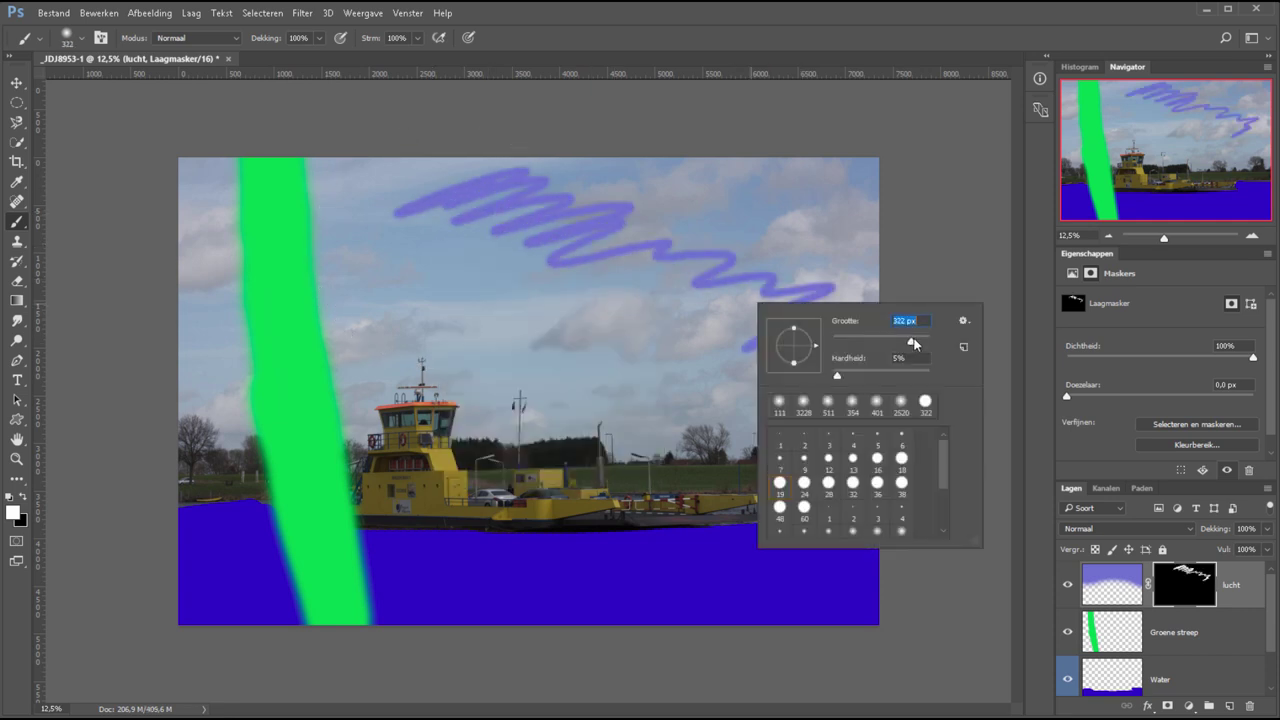
key(Return)
mouse_move(689, 249)
mouse_down()
mouse_move(638, 280)
mouse_move(740, 289)
mouse_move(766, 380)
mouse_move(822, 382)
mouse_move(849, 405)
mouse_up()
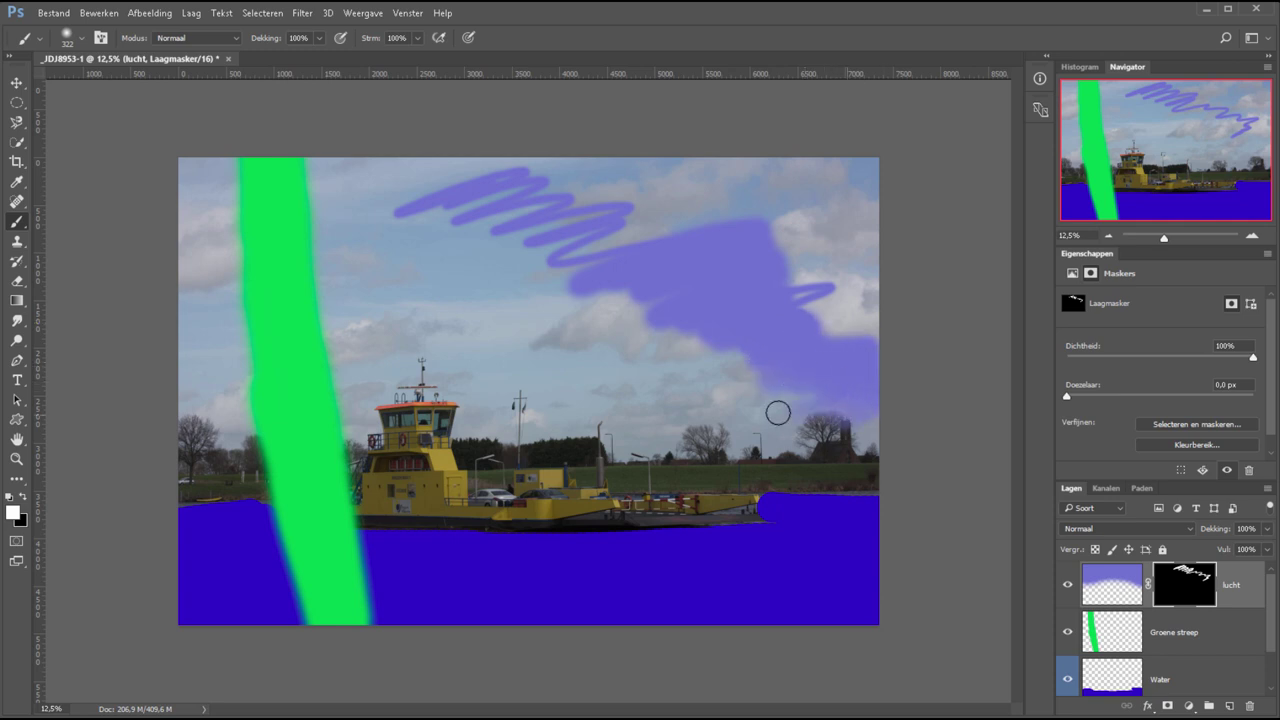
Paint more sky on the right, then cover most of the sky with a 3553 px brush.
right_click(748, 344)
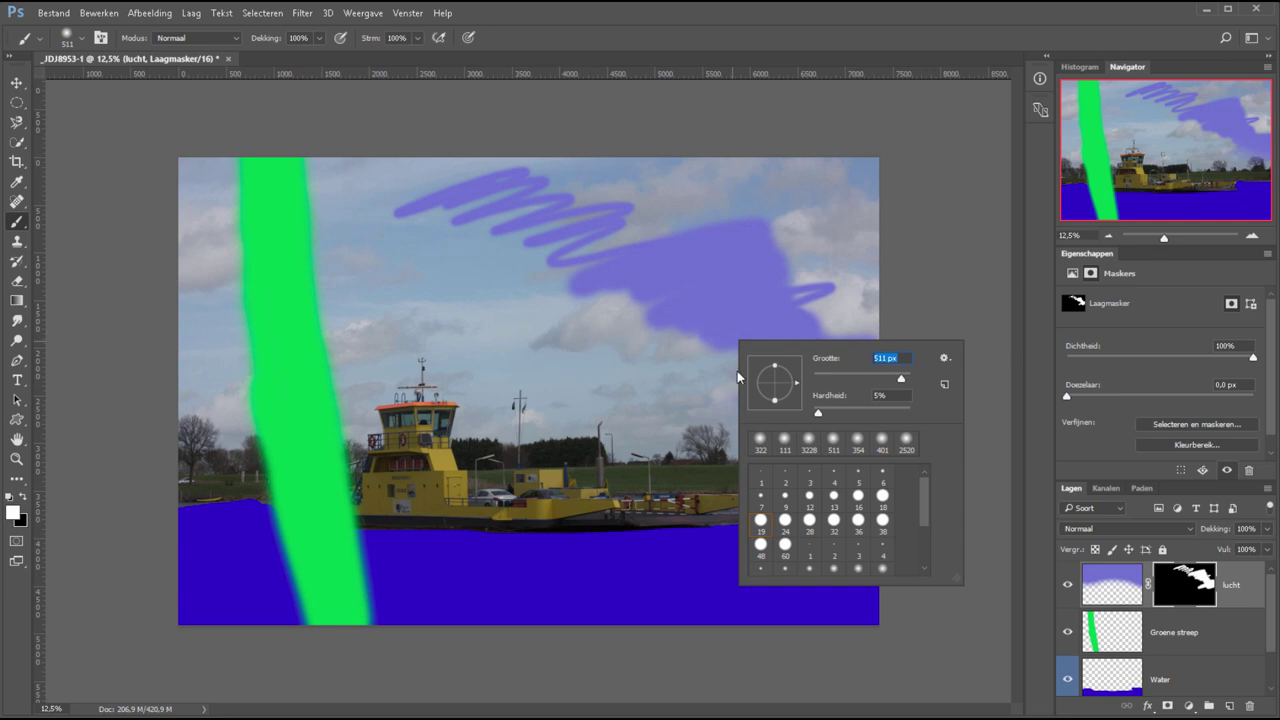
drag(667, 321, 545, 330)
right_click(754, 302)
drag(906, 335, 914, 336)
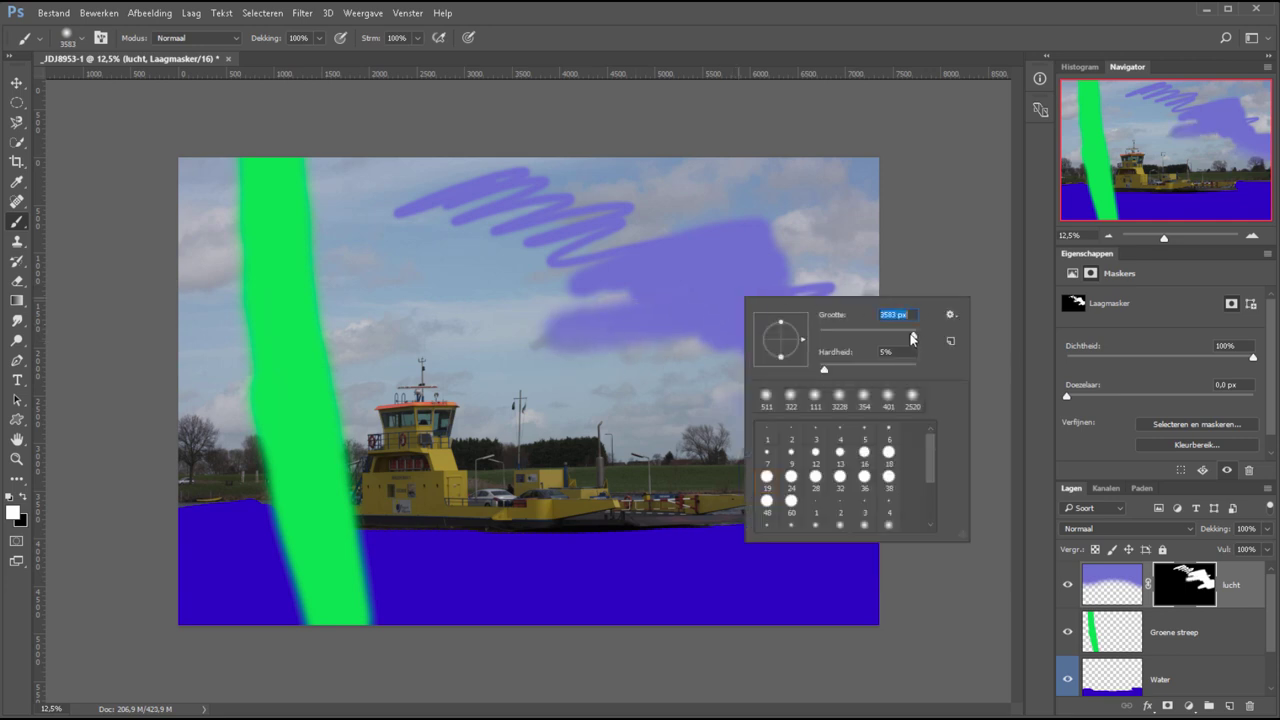
key(Return)
drag(820, 272, 856, 327)
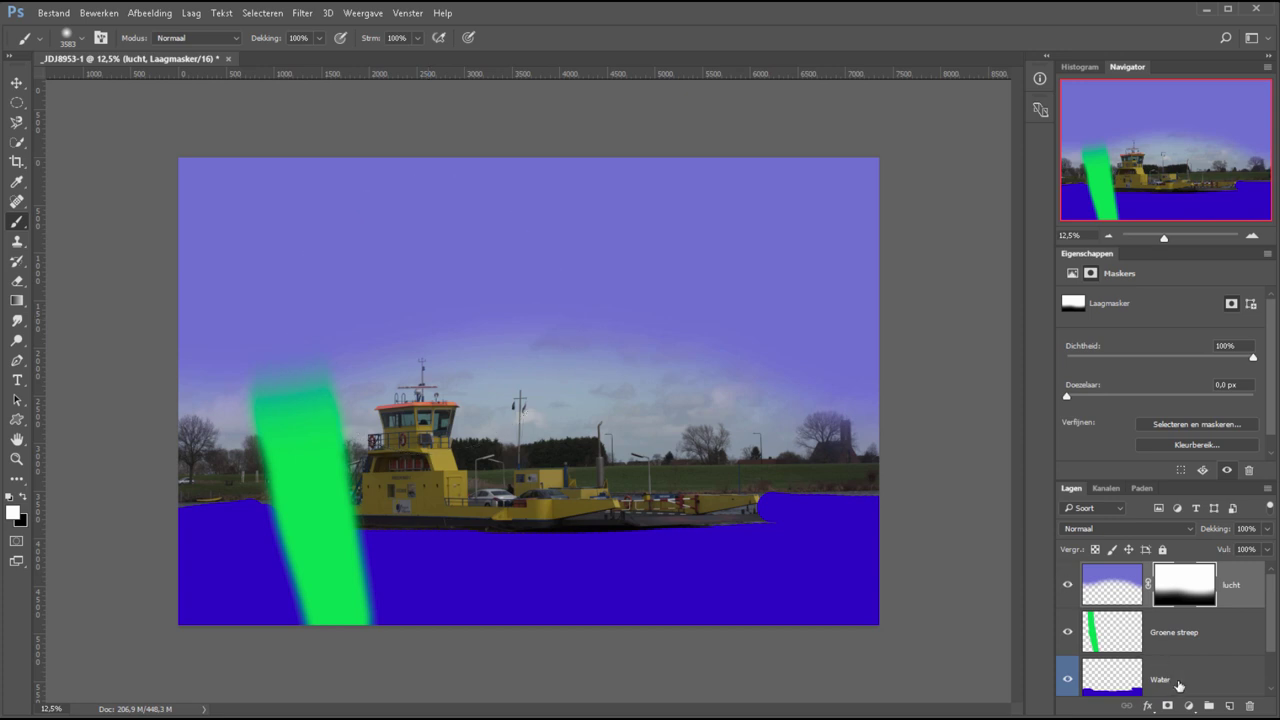
Move Water above Groene streep and load the green stripe's outline as a selection.
drag(1176, 684, 1170, 620)
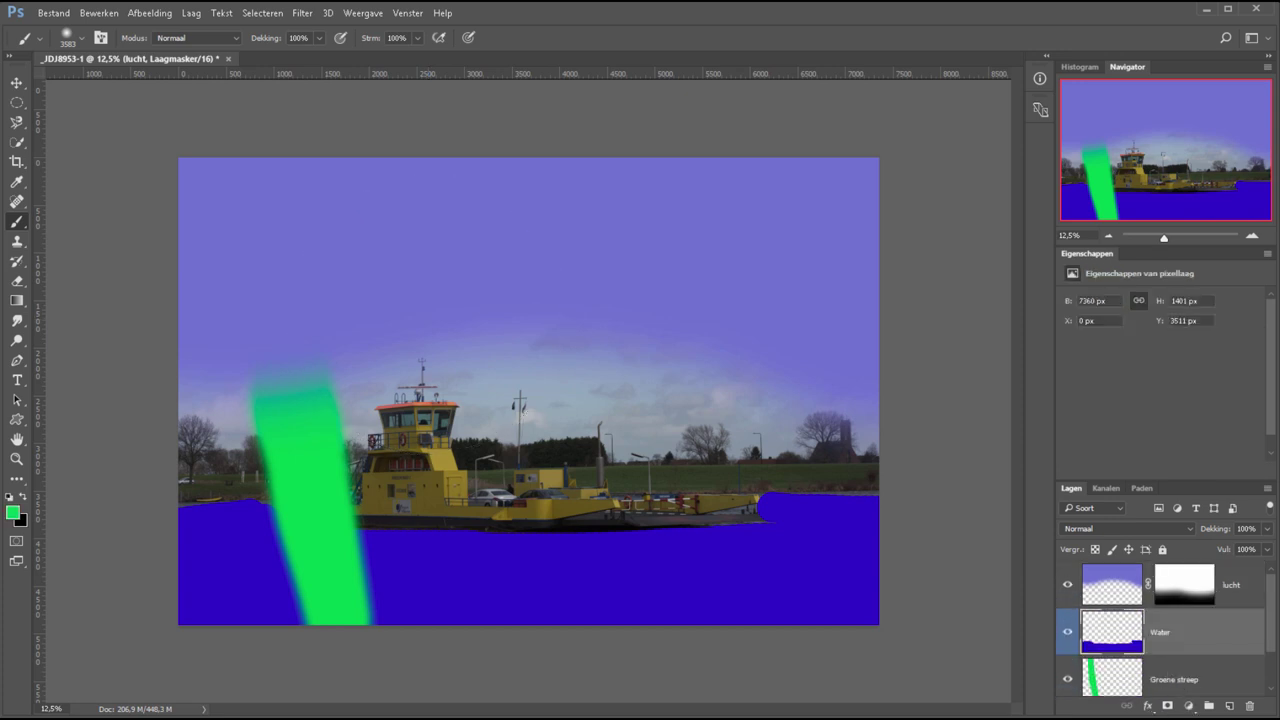
drag(1270, 606, 1270, 650)
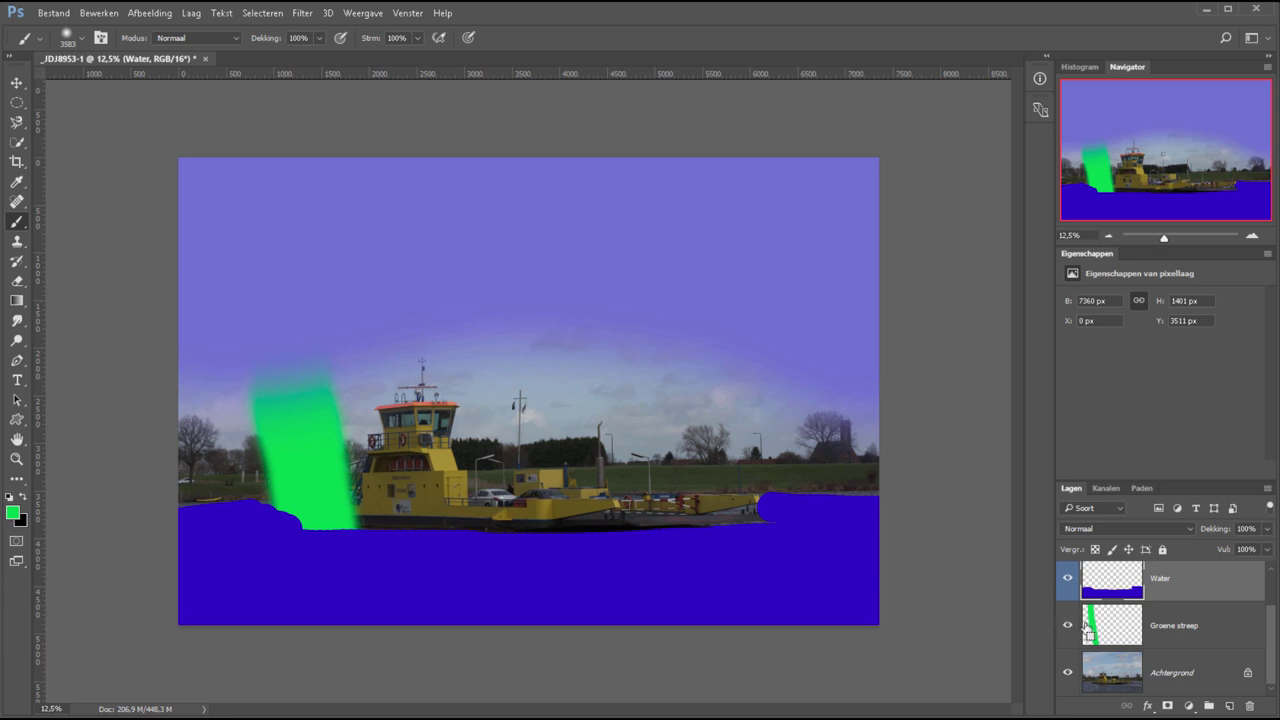
ctrl+click(1096, 632)
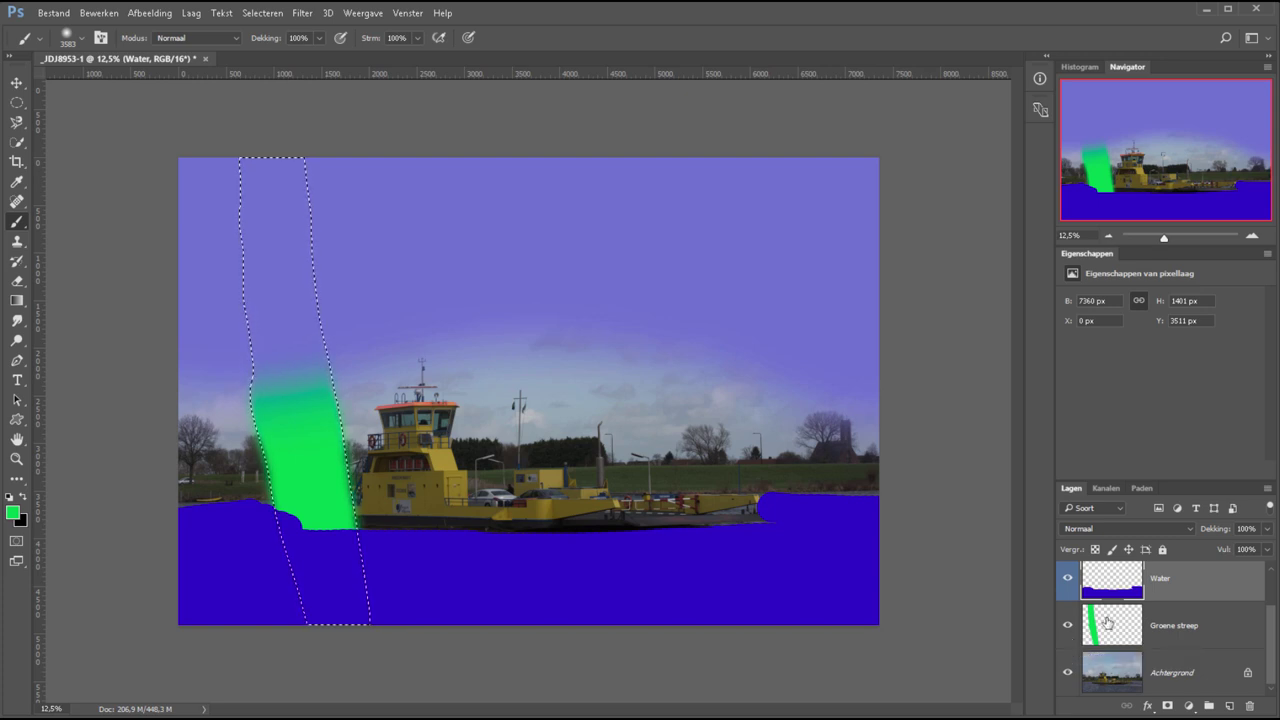
Mask the Water layer from the stripe selection, invert it, then hide lower layers and disable the mask.
click(1168, 706)
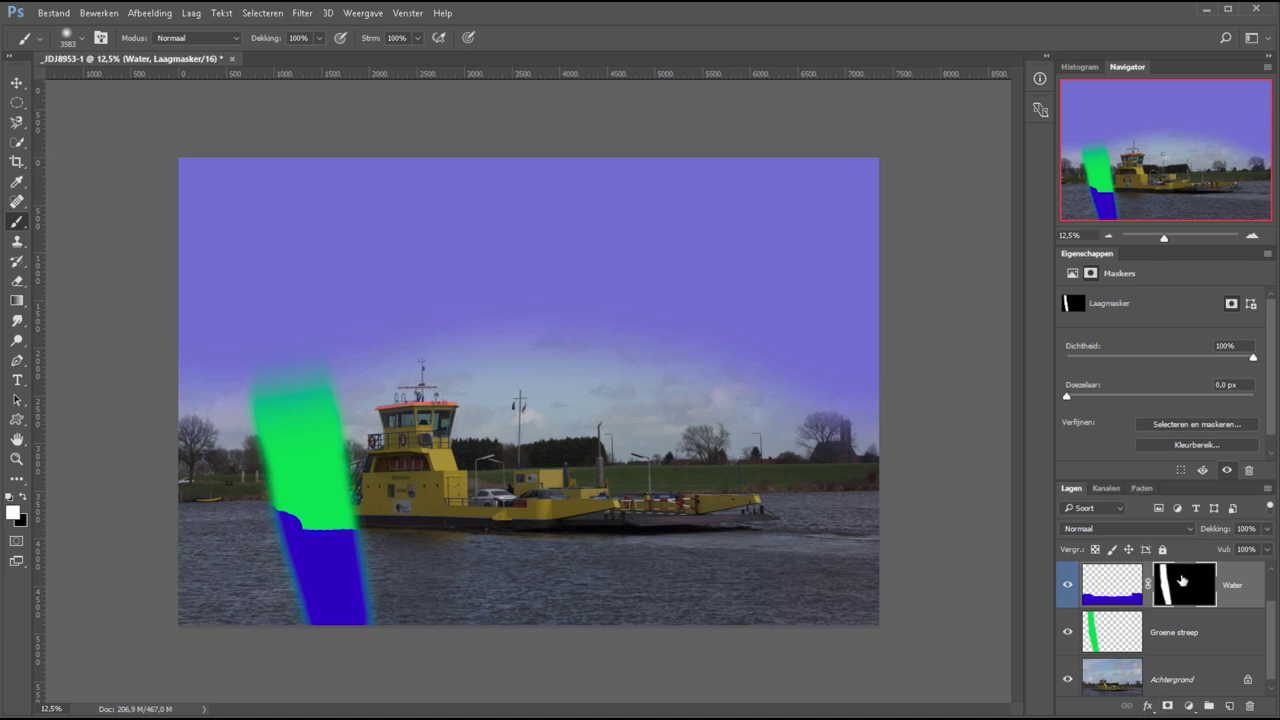
key(ctrl+i)
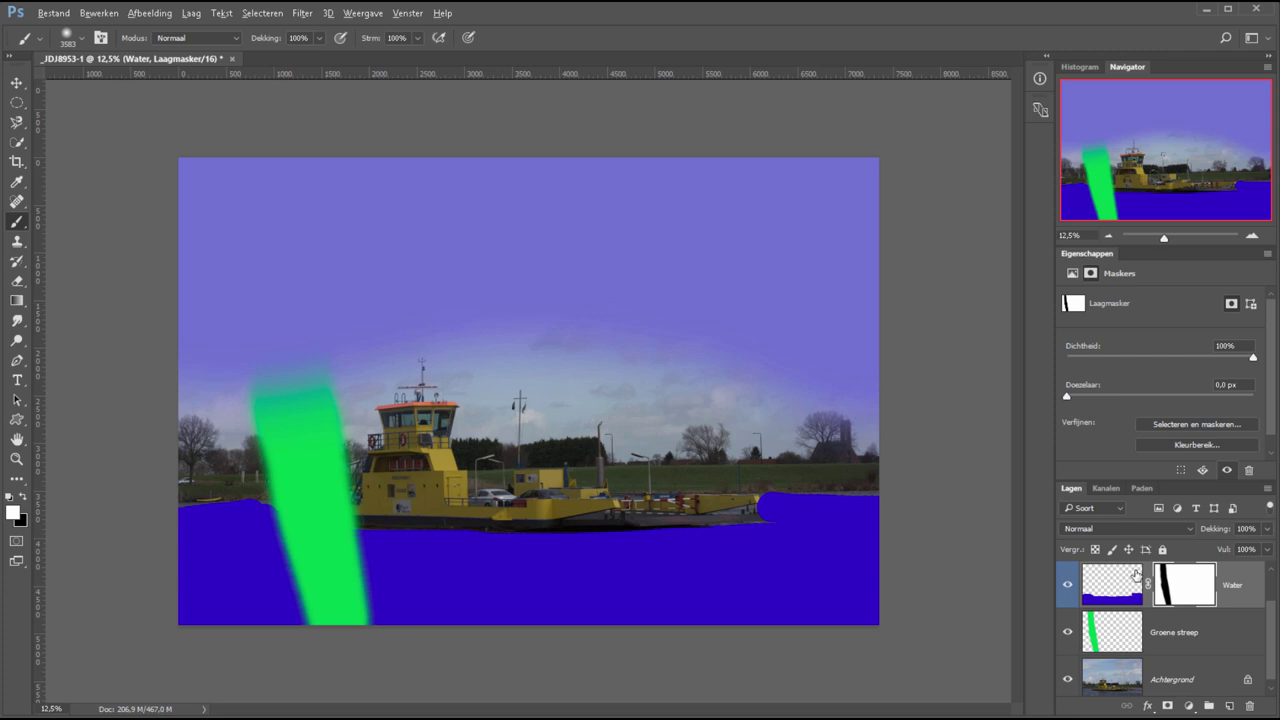
alt+click(1066, 586)
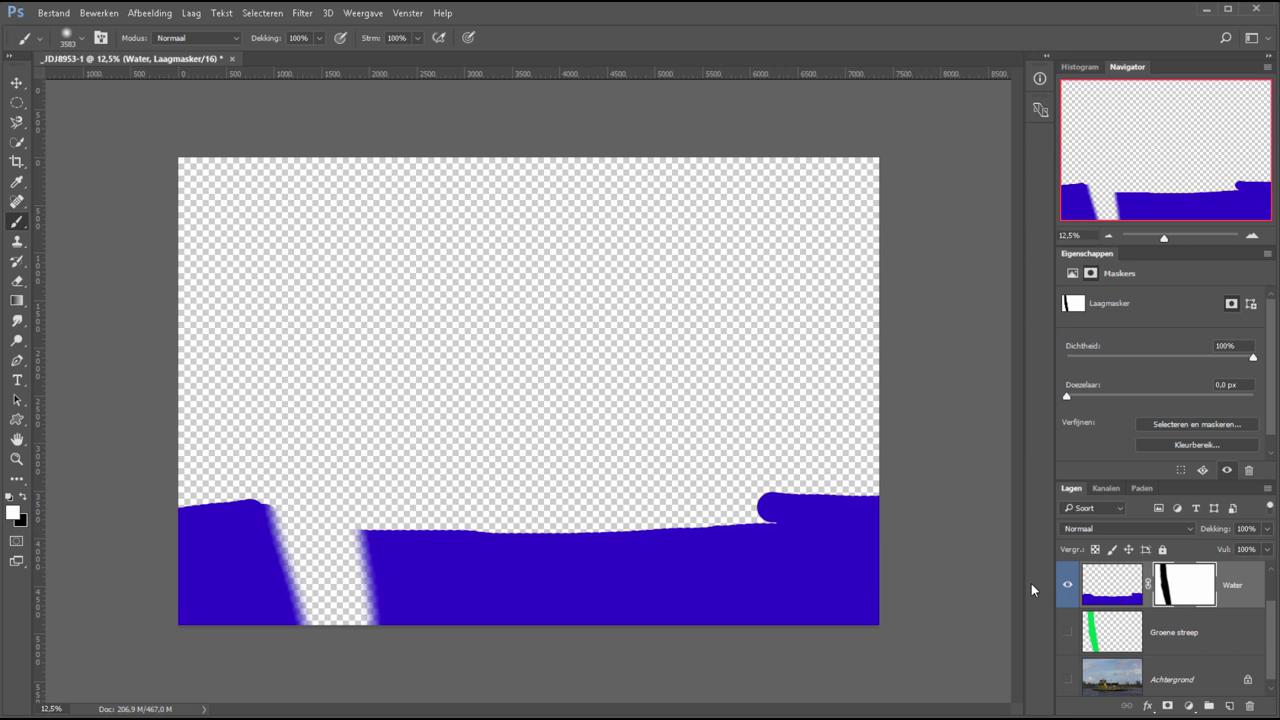
shift+click(1184, 586)
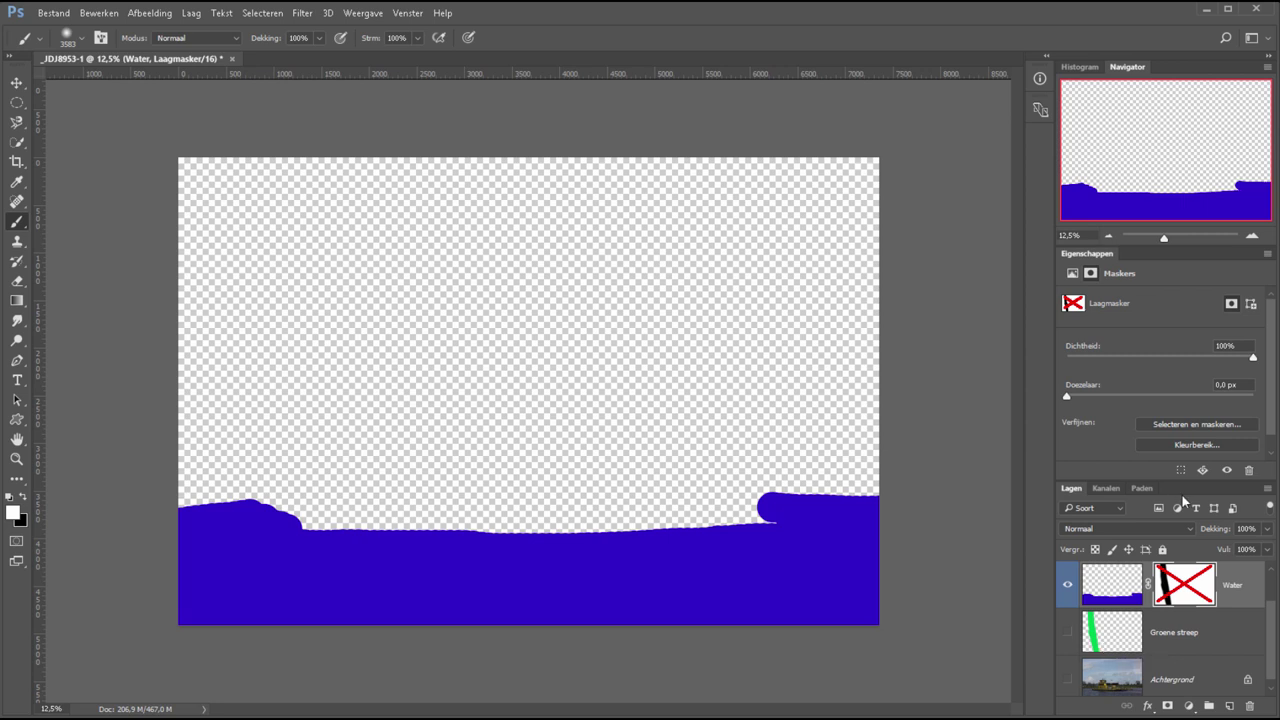
Re-enable the Water mask and make Groene streep, lucht and Achtergrond visible again.
shift+click(1184, 588)
click(1067, 632)
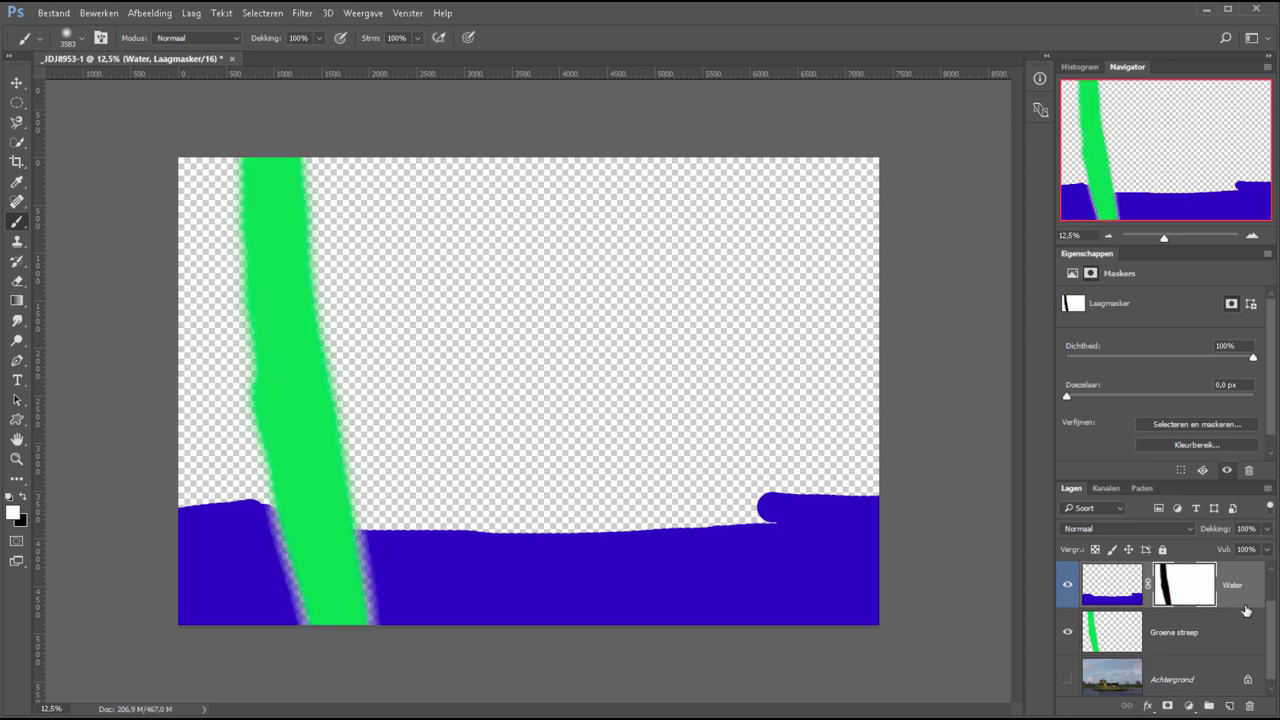
scroll(1260, 597, up, 1)
click(1067, 585)
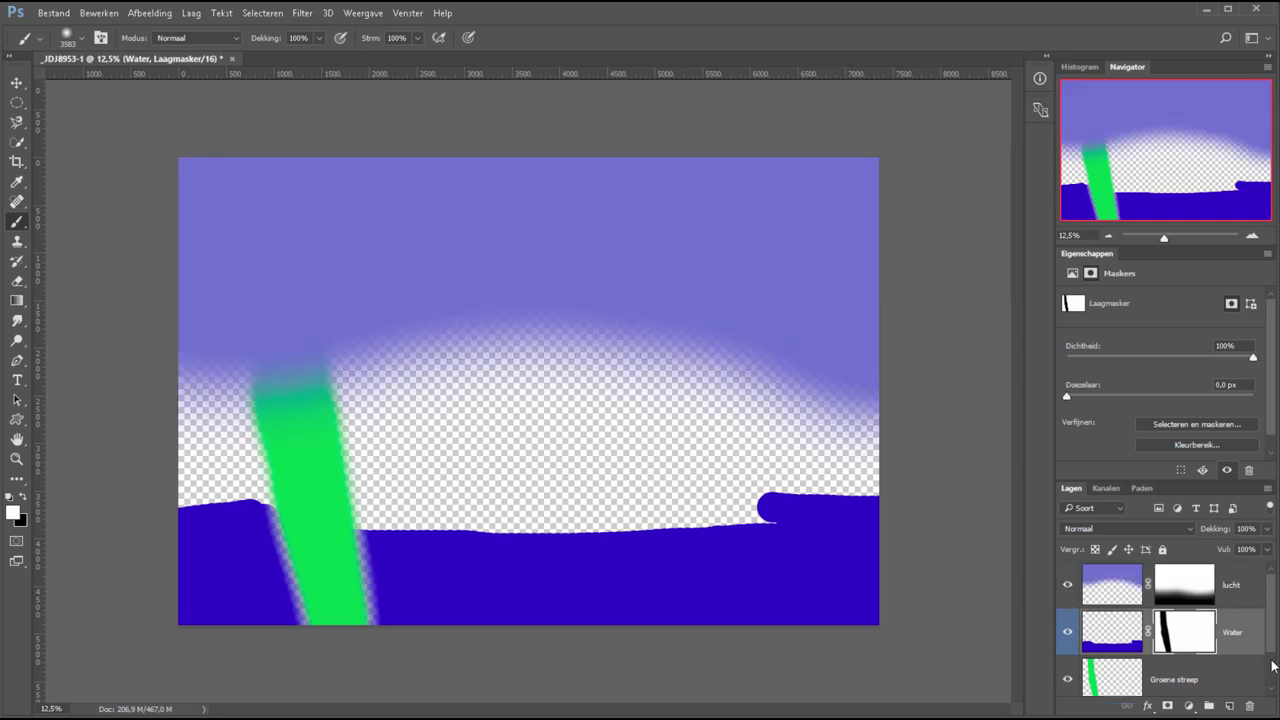
scroll(1067, 630, down, 1)
click(1067, 672)
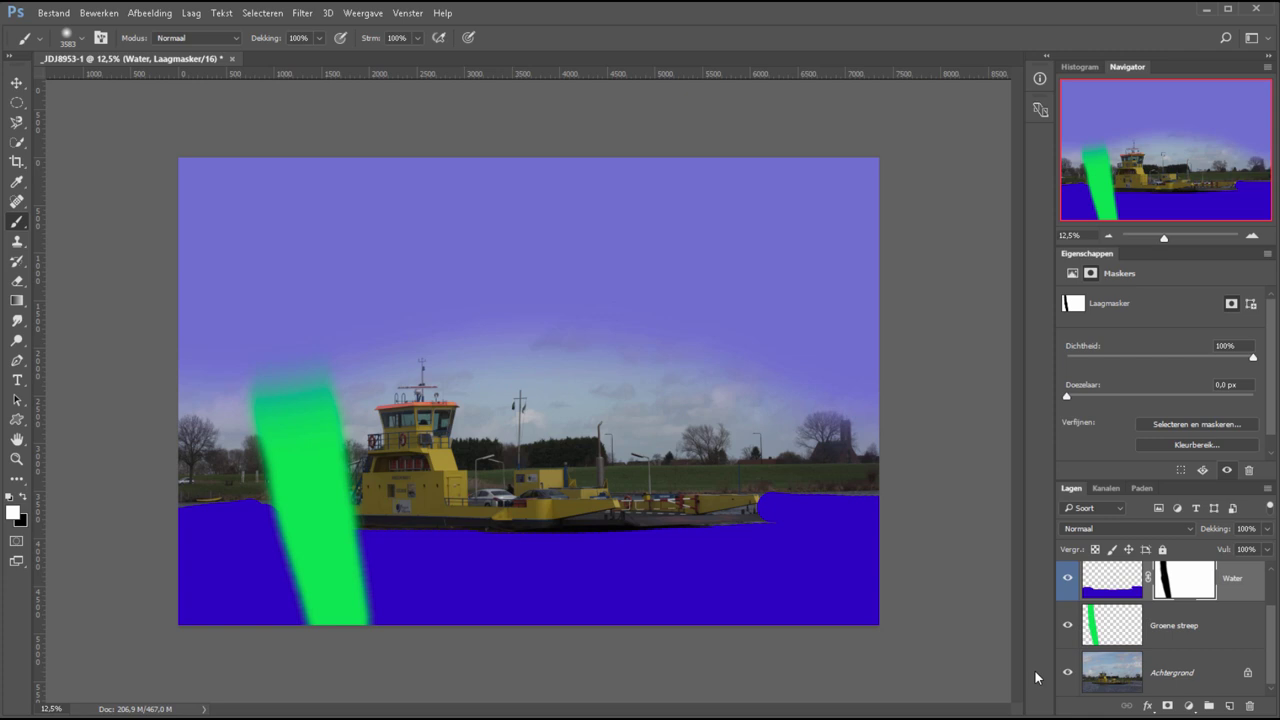
Recolour the Groene streep layer orange with Hue/Saturation at hue -95, saturation +19.
click(1178, 632)
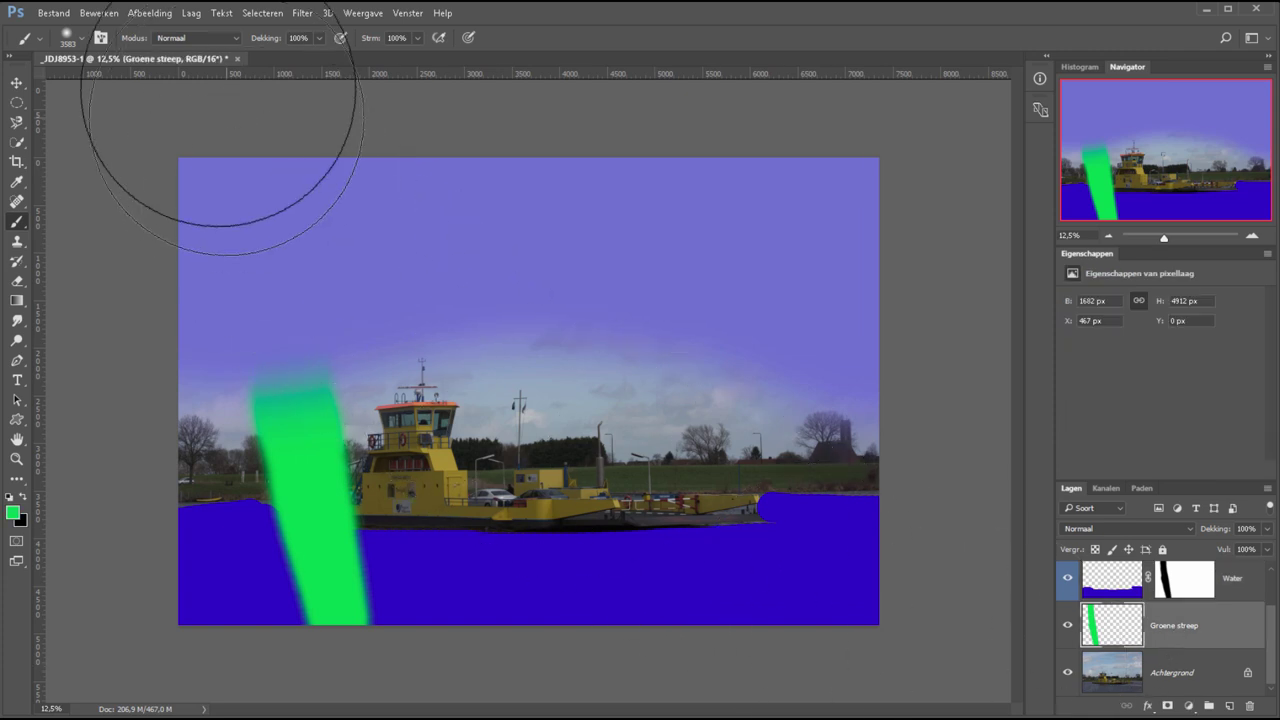
click(132, 14)
mouse_move(166, 51)
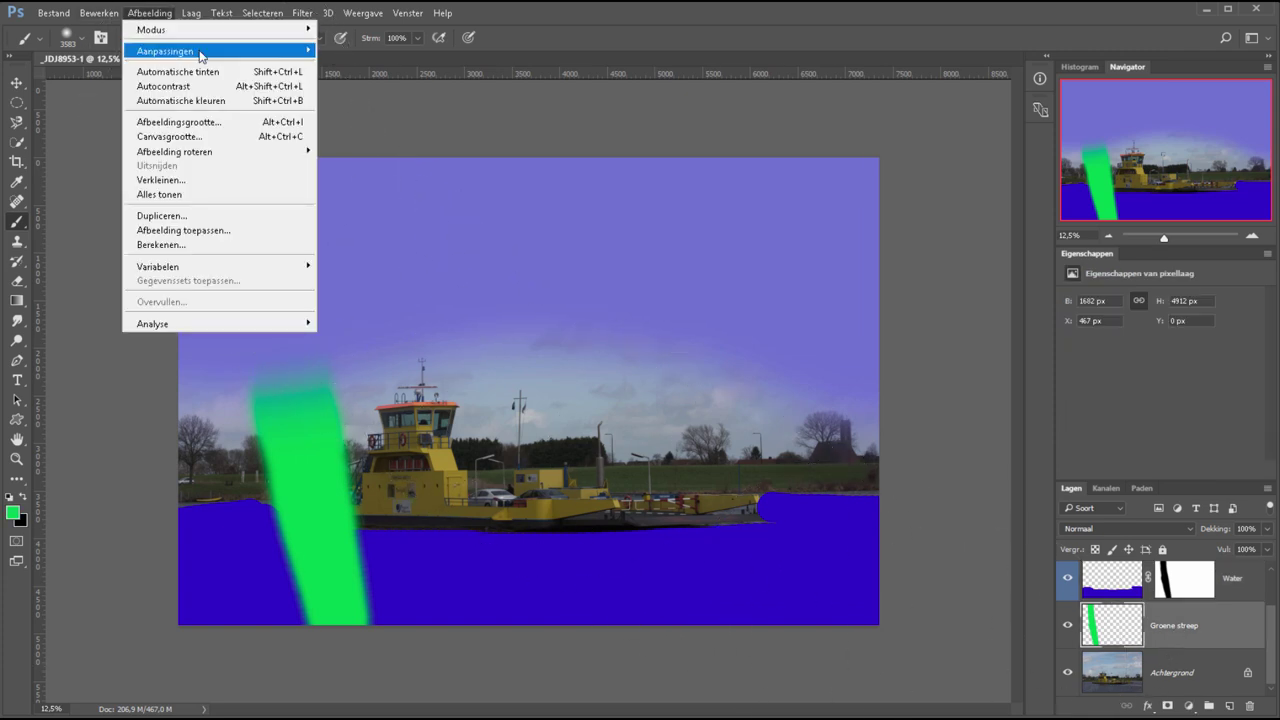
click(368, 130)
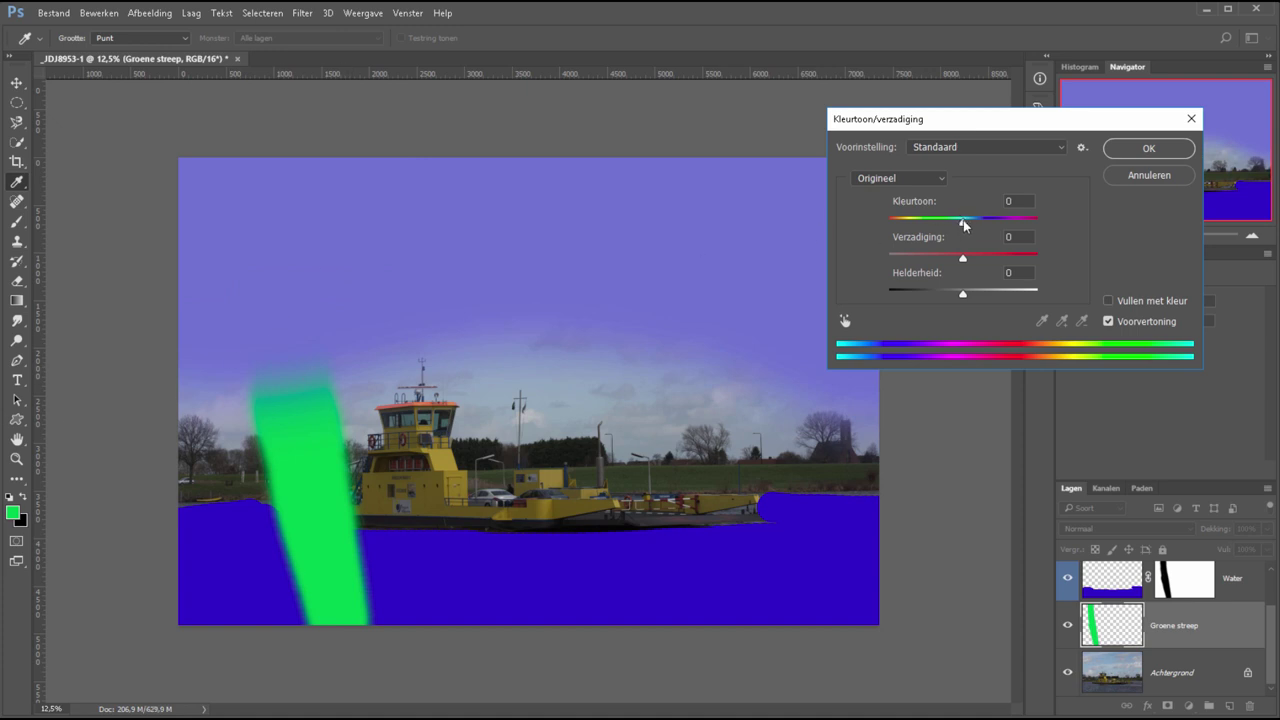
drag(963, 221, 913, 222)
drag(963, 258, 977, 258)
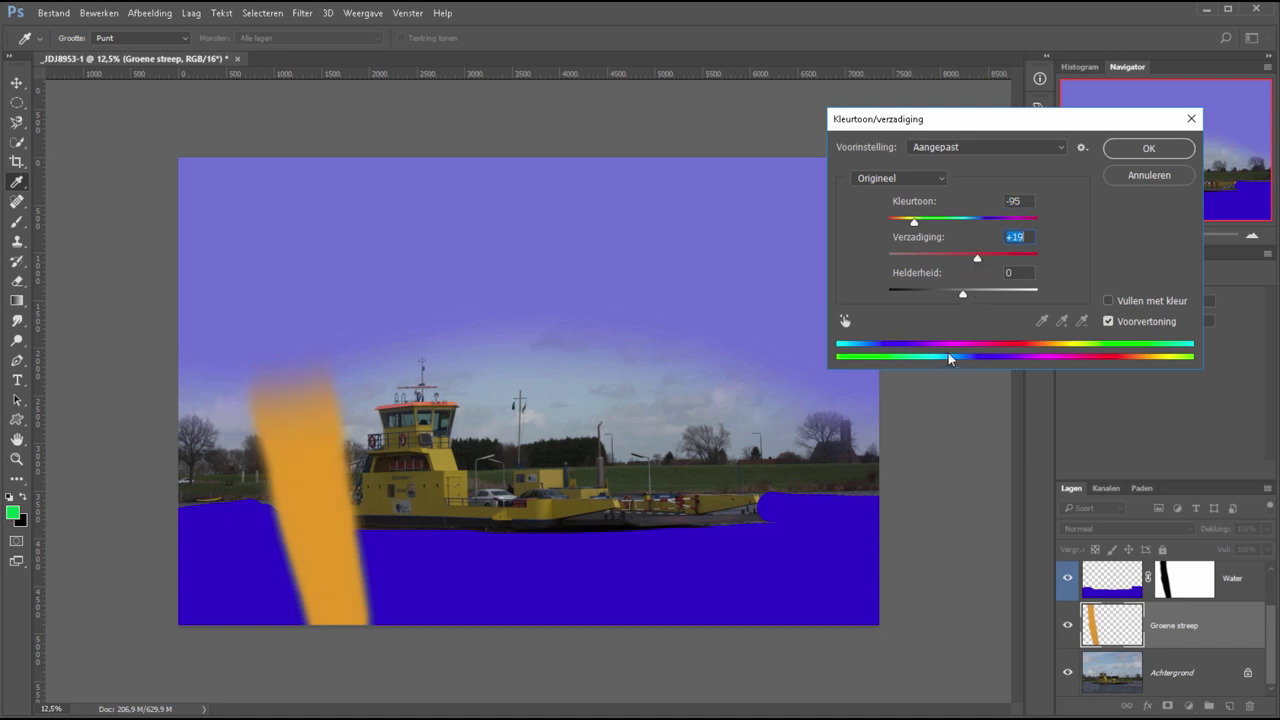
click(1160, 152)
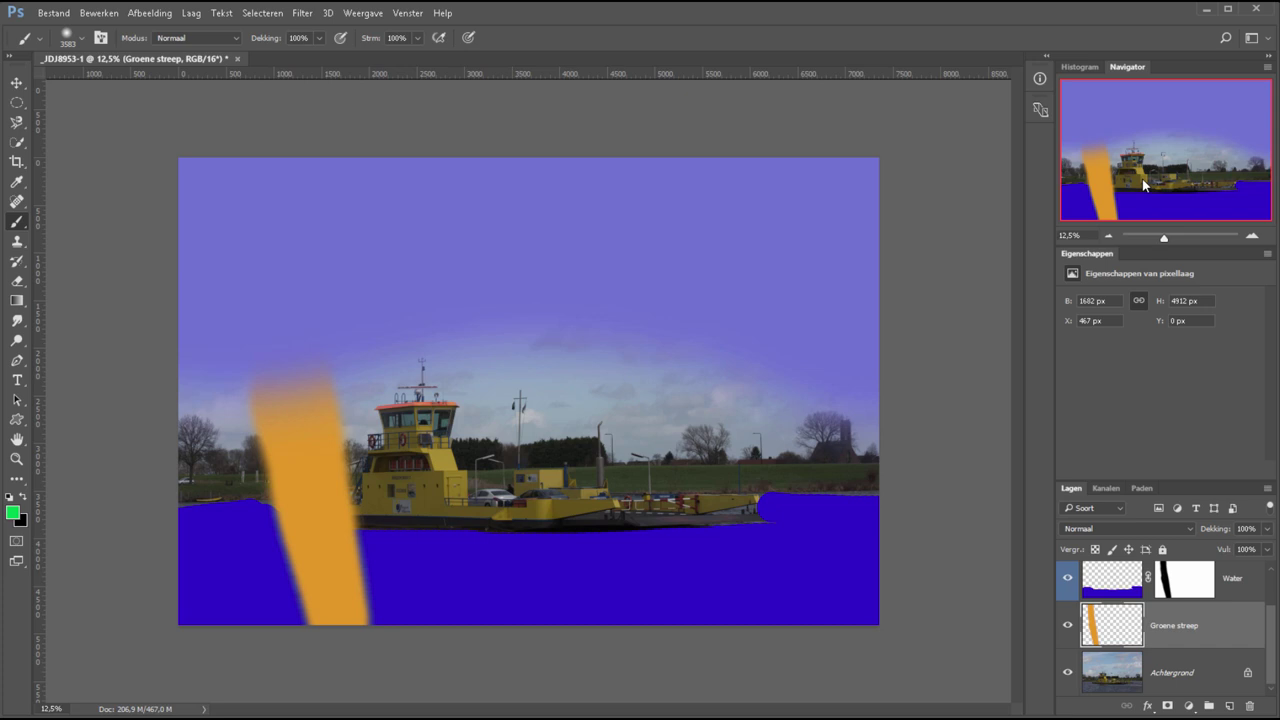
Undo the orange recolour, add a neutral Hue/Saturation adjustment layer and float its Properties panel.
key(shift+alt+BackSpace)
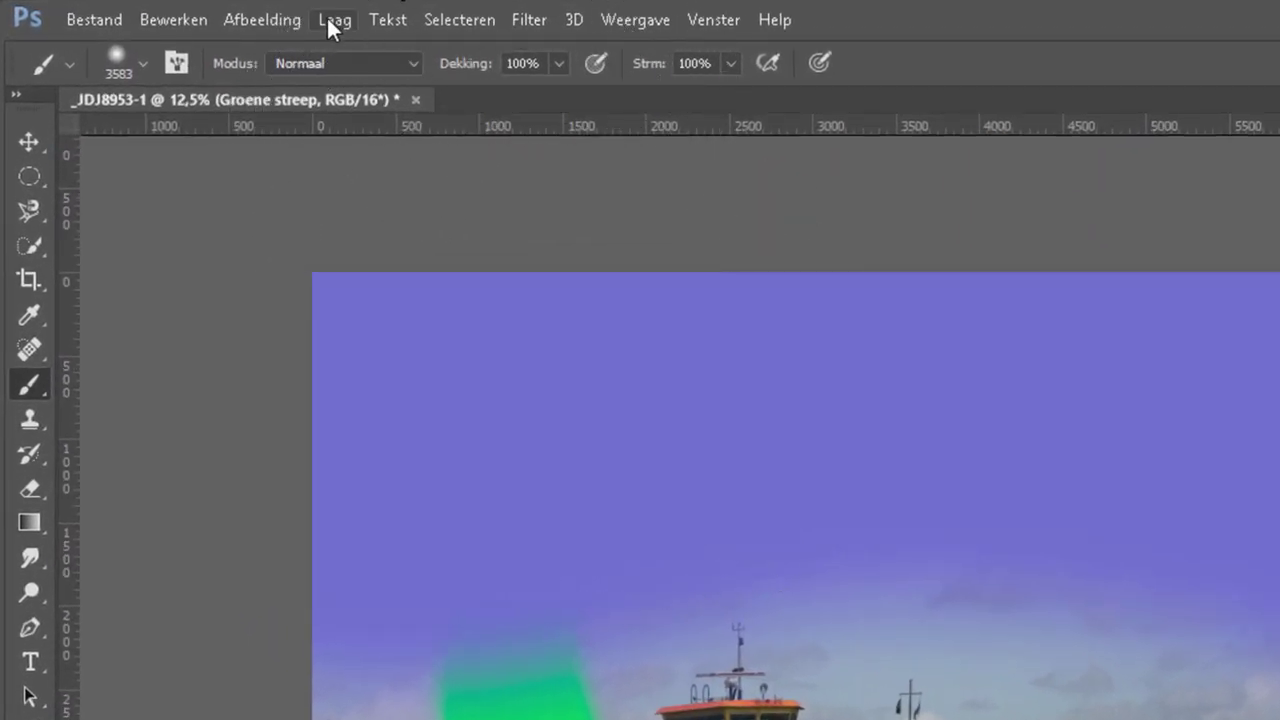
click(333, 20)
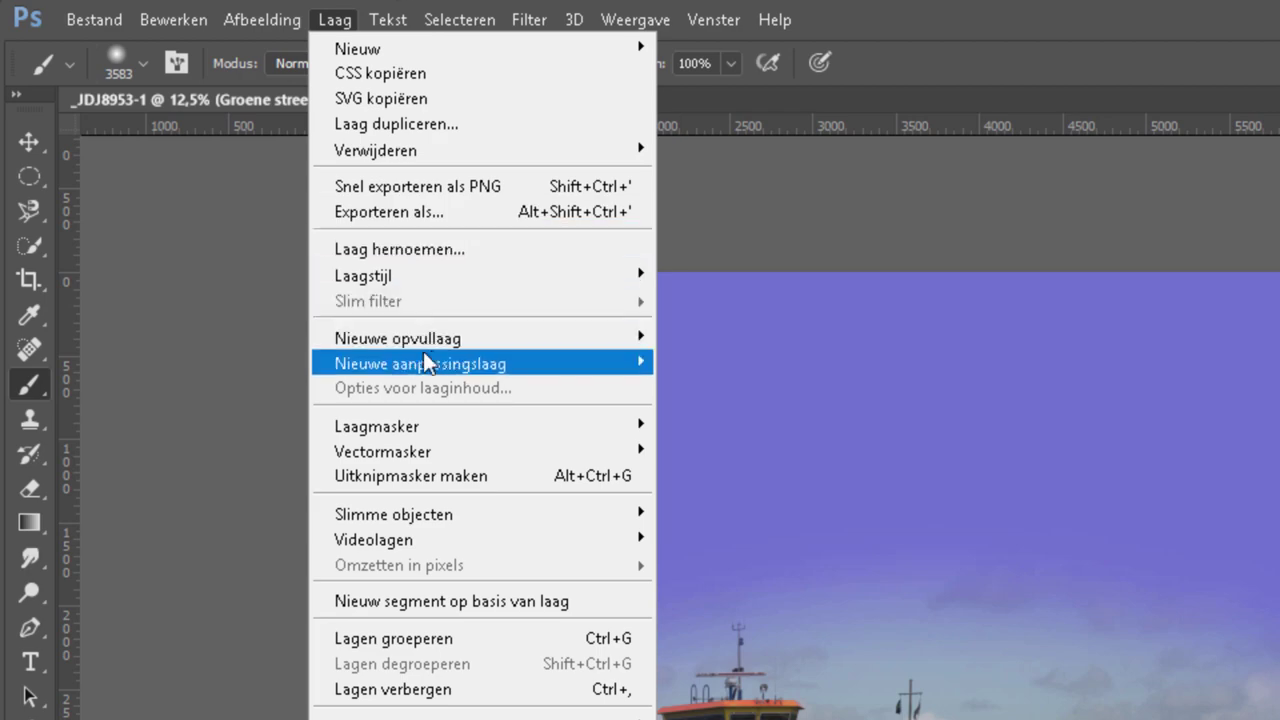
mouse_move(420, 363)
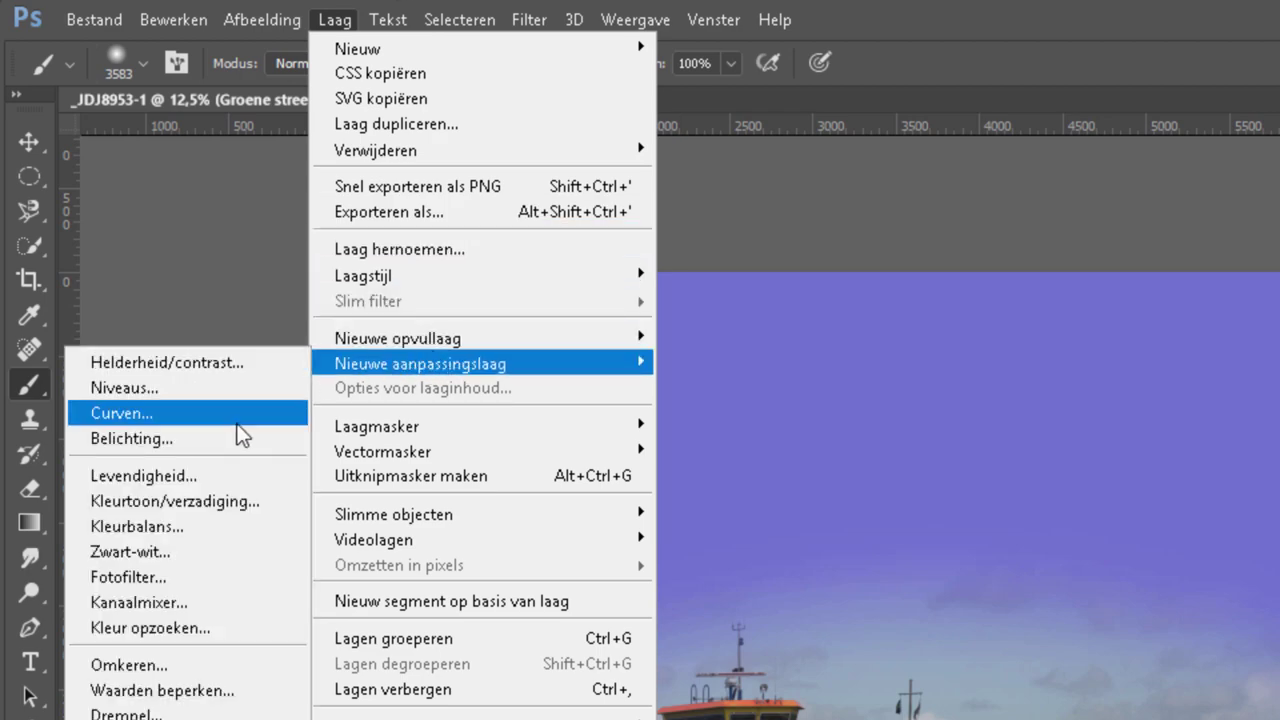
click(241, 501)
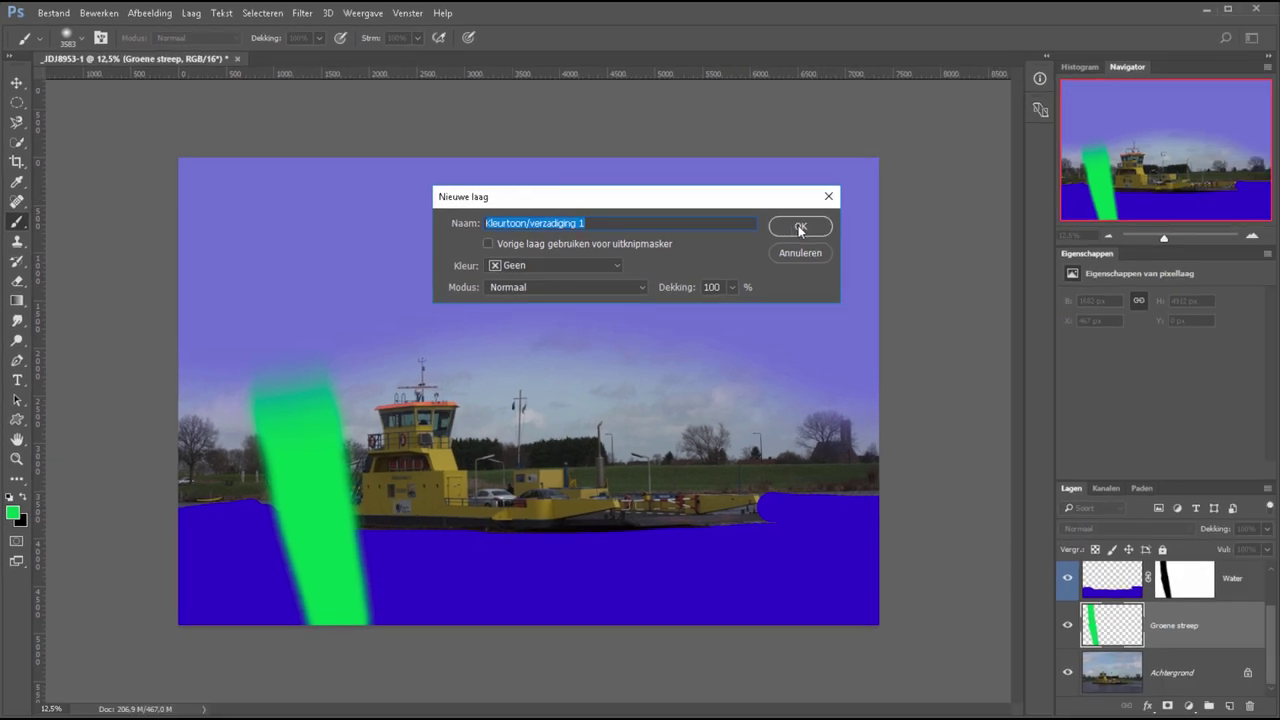
click(800, 225)
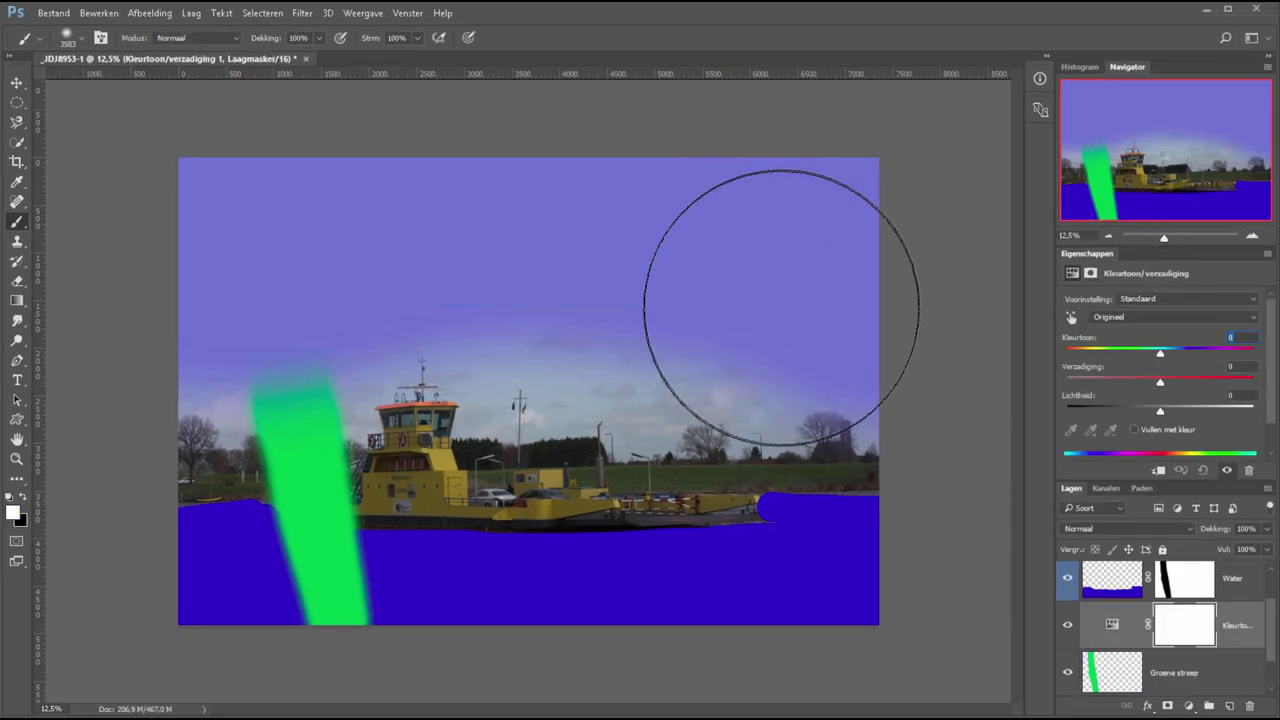
mouse_move(1087, 253)
mouse_down()
mouse_move(874, 130)
mouse_move(772, 113)
mouse_up()
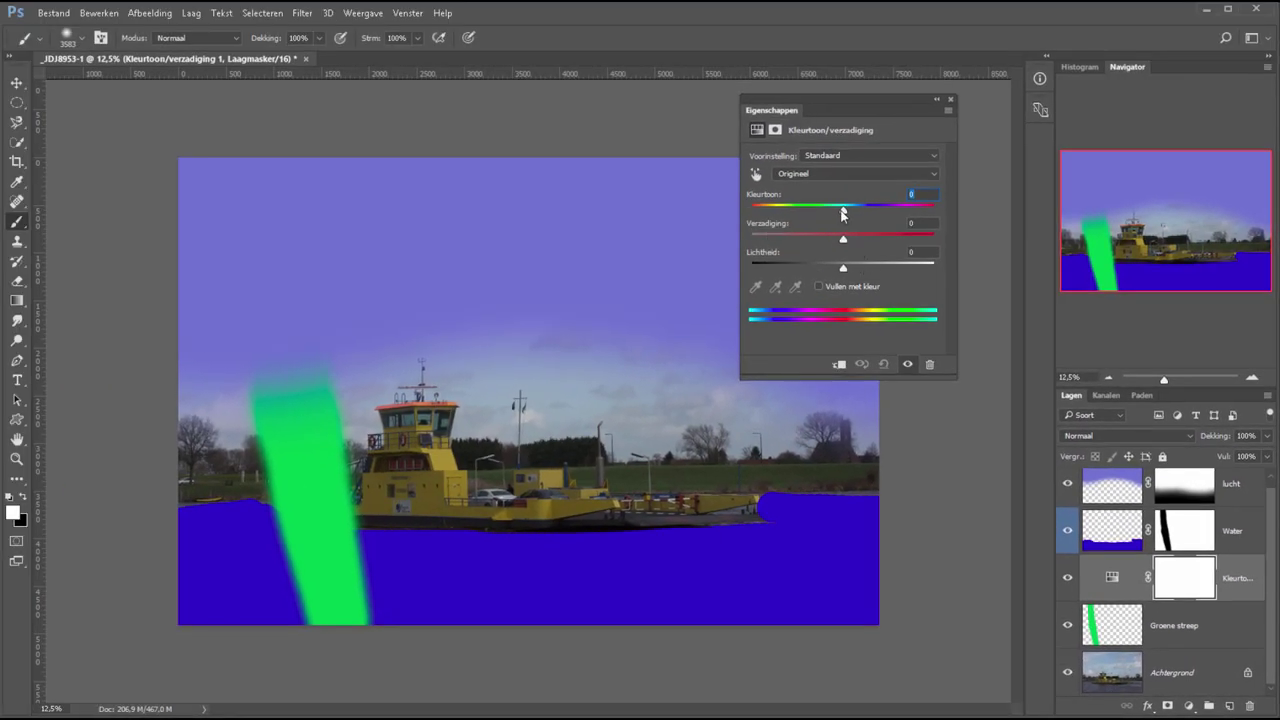
Set the adjustment hue to -104, dock Properties, close Navigator and enlarge the Layers panel.
drag(843, 213, 781, 226)
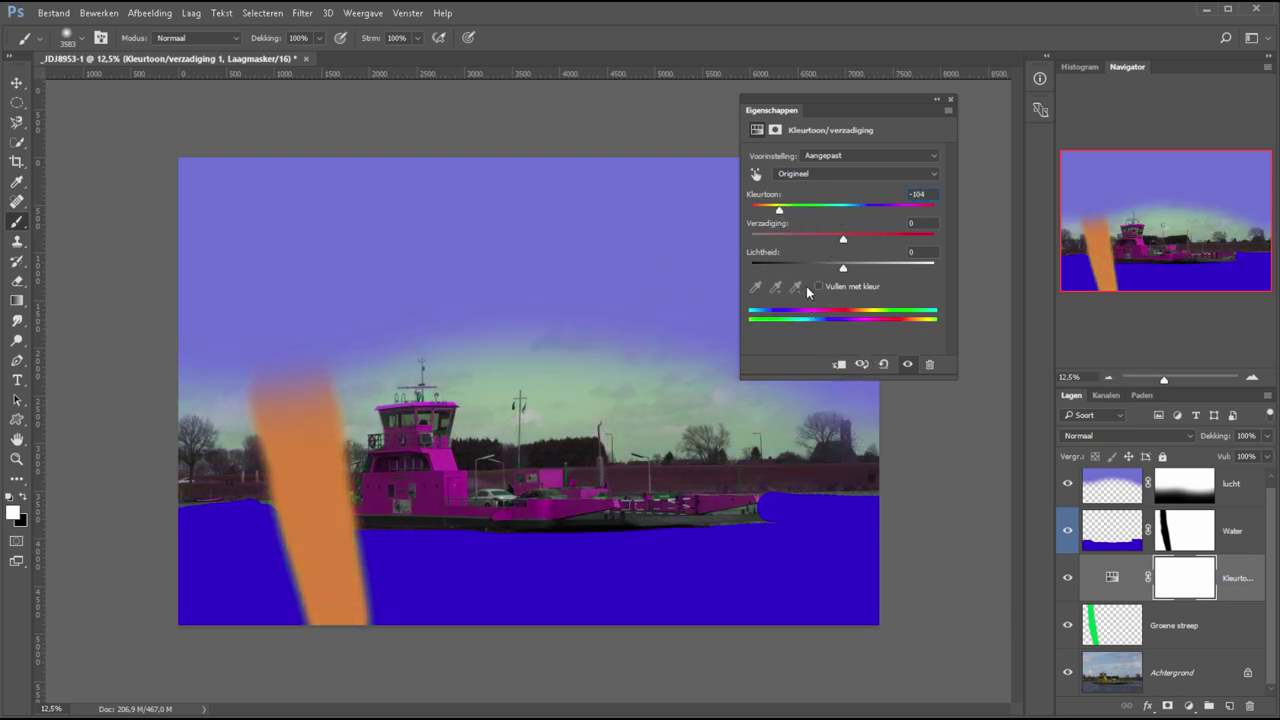
drag(781, 108, 1137, 378)
drag(1127, 66, 804, 119)
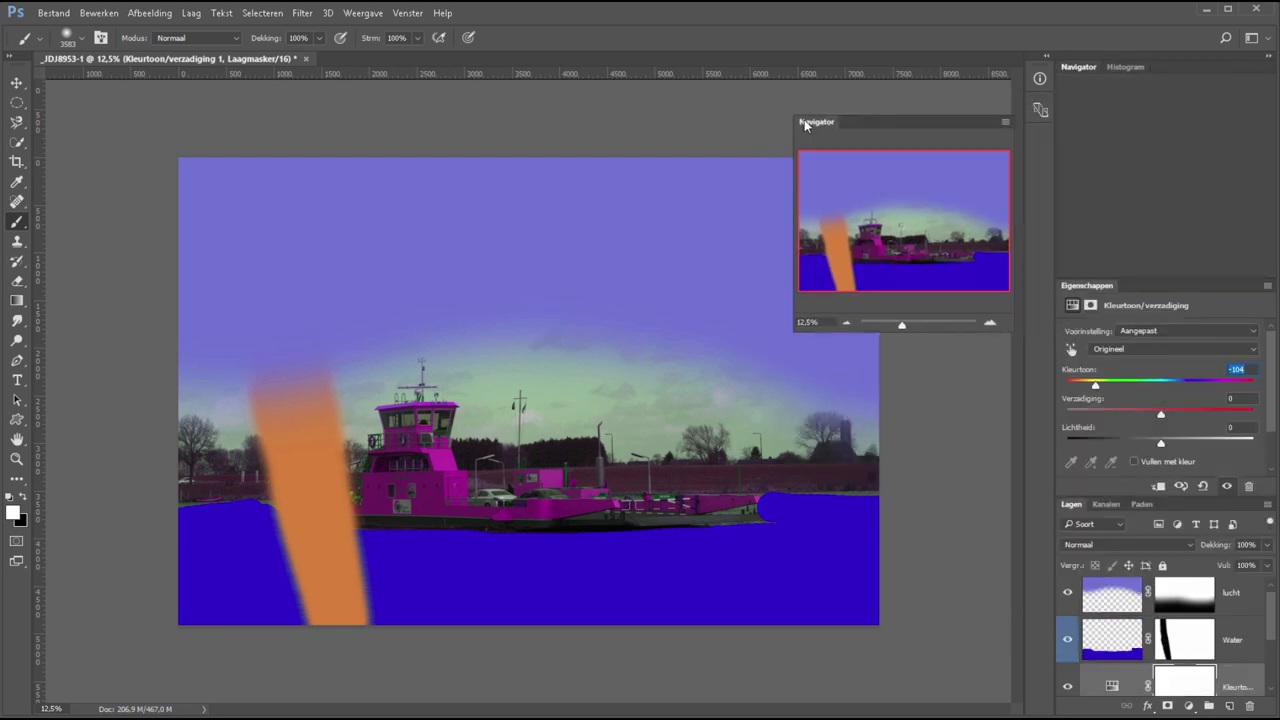
click(940, 112)
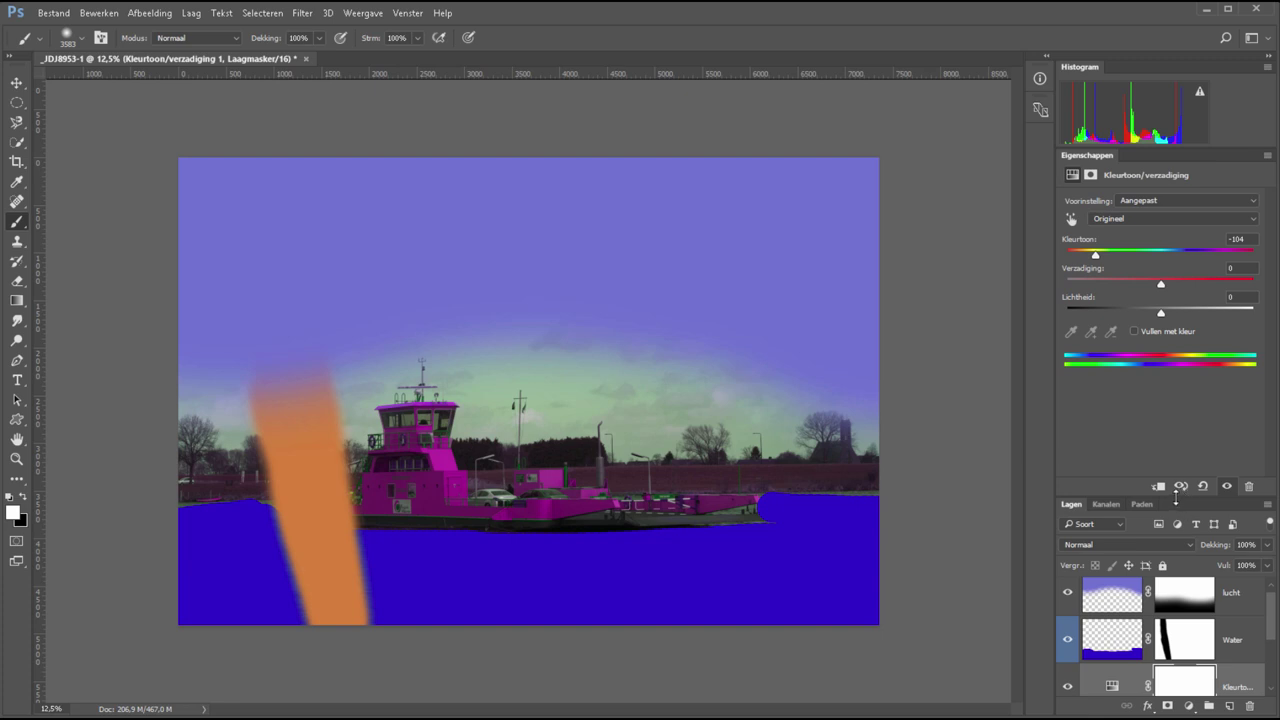
drag(1178, 496, 1178, 422)
drag(1265, 597, 1277, 638)
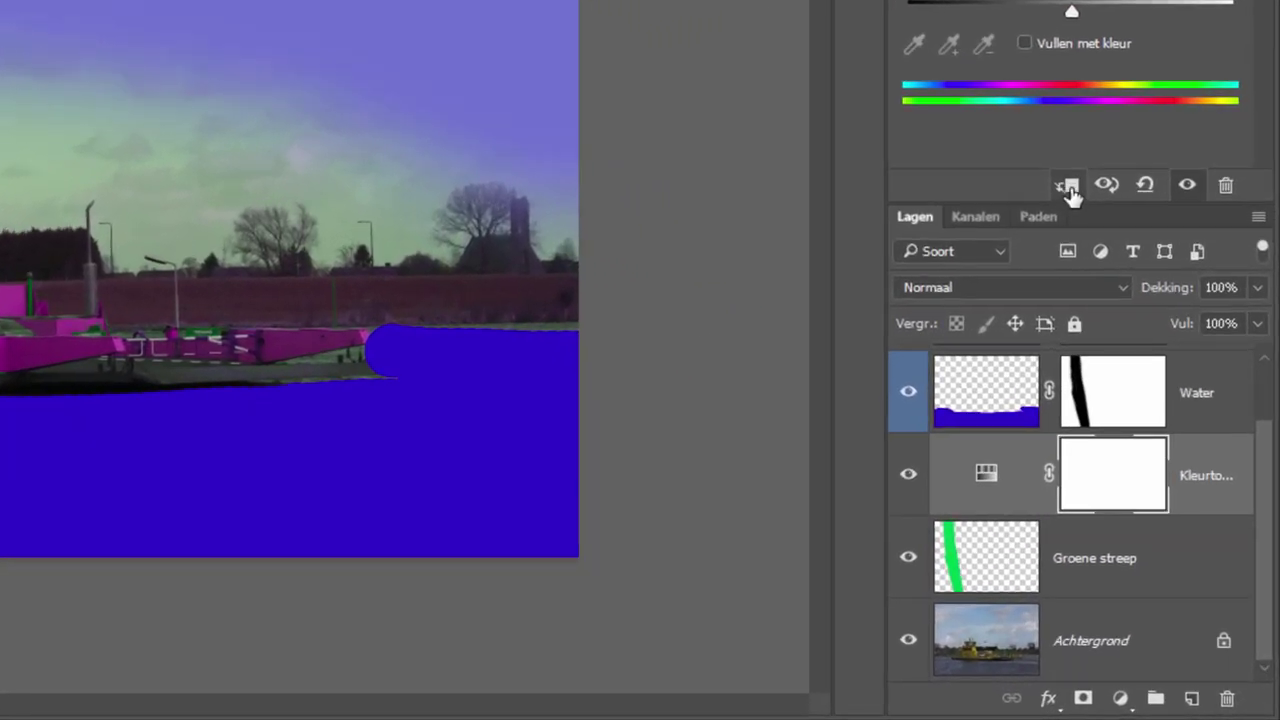
Clip the Hue/Saturation adjustment layer to Groene streep so only the stripe turns orange.
click(1067, 186)
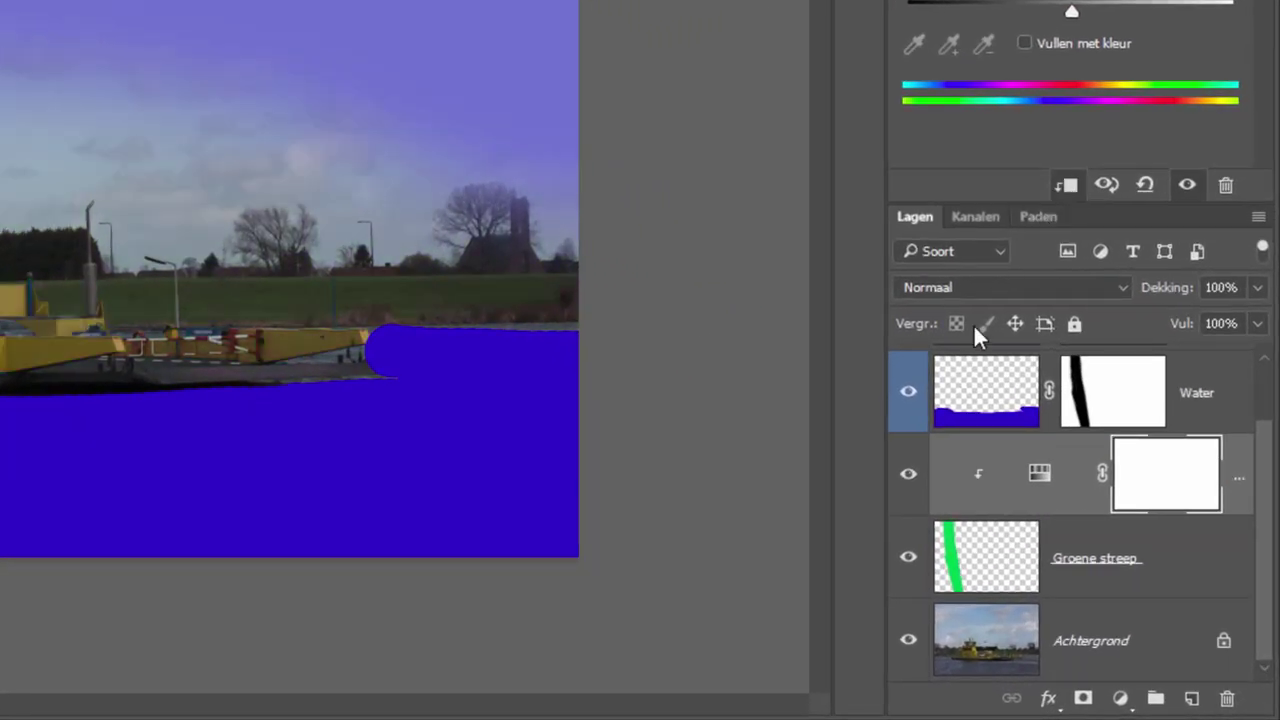
right_click(978, 481)
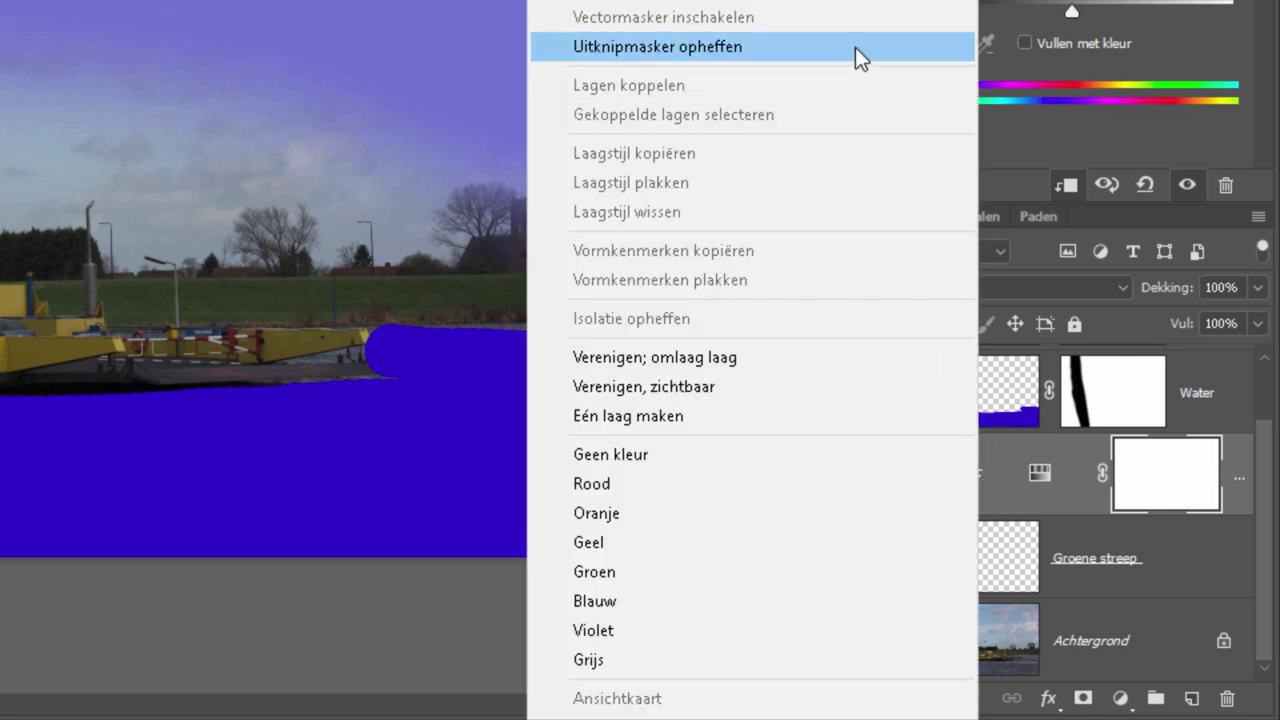
click(871, 46)
right_click(980, 476)
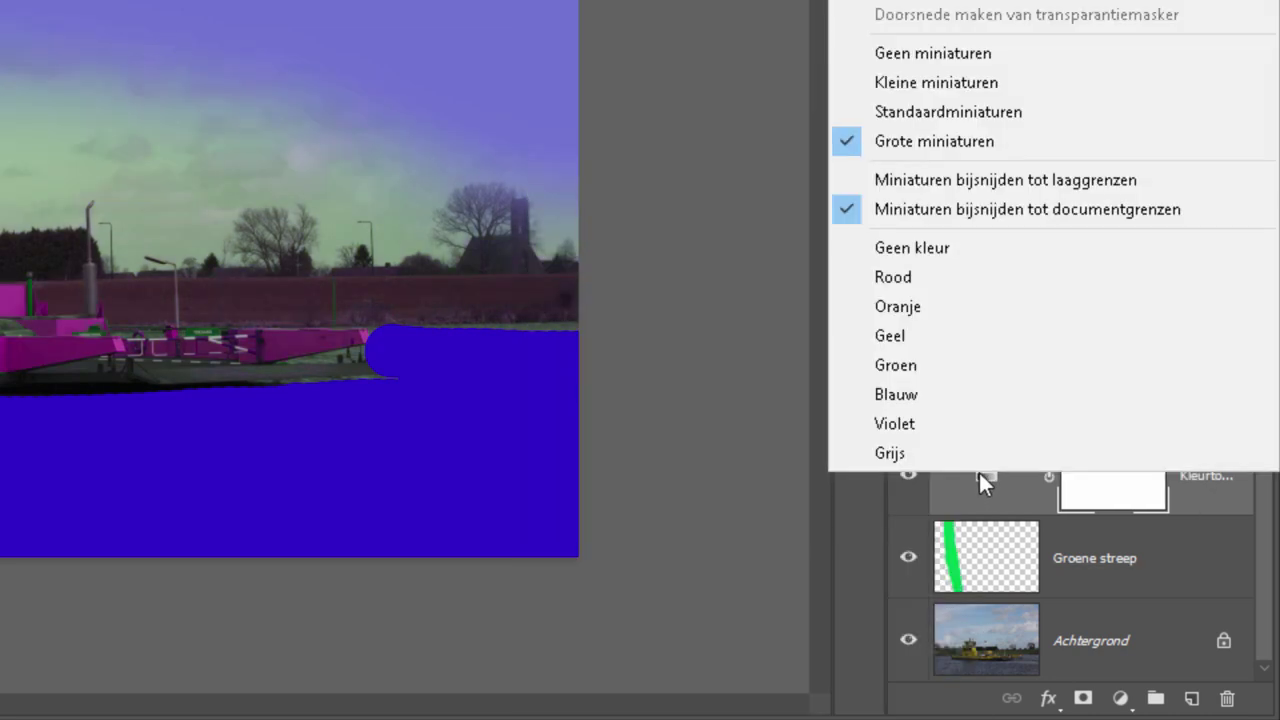
click(1189, 481)
right_click(1189, 481)
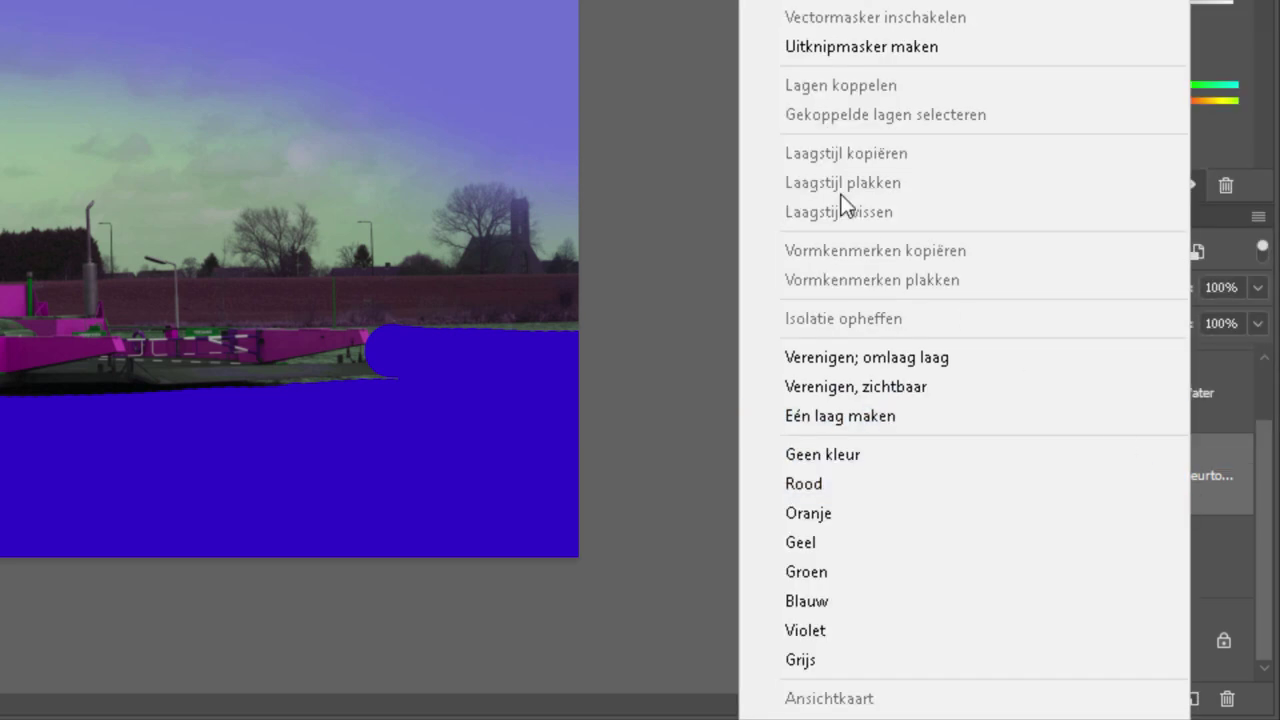
click(851, 47)
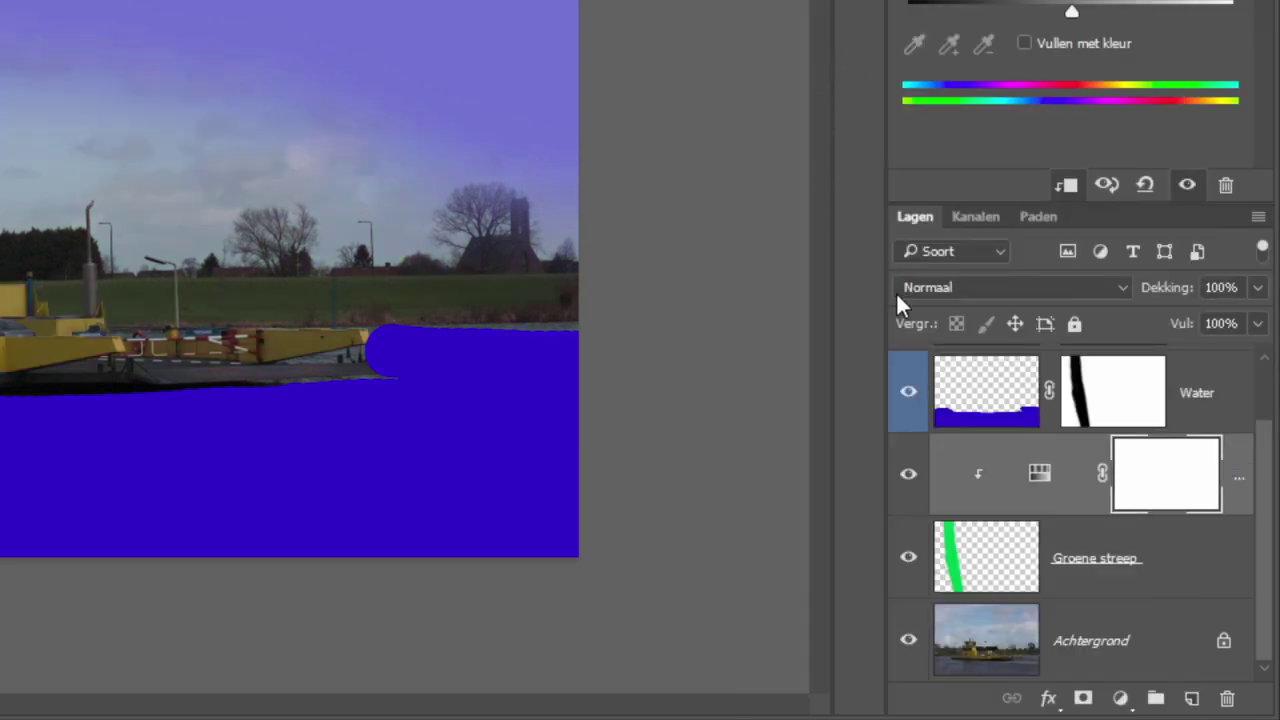
click(1062, 187)
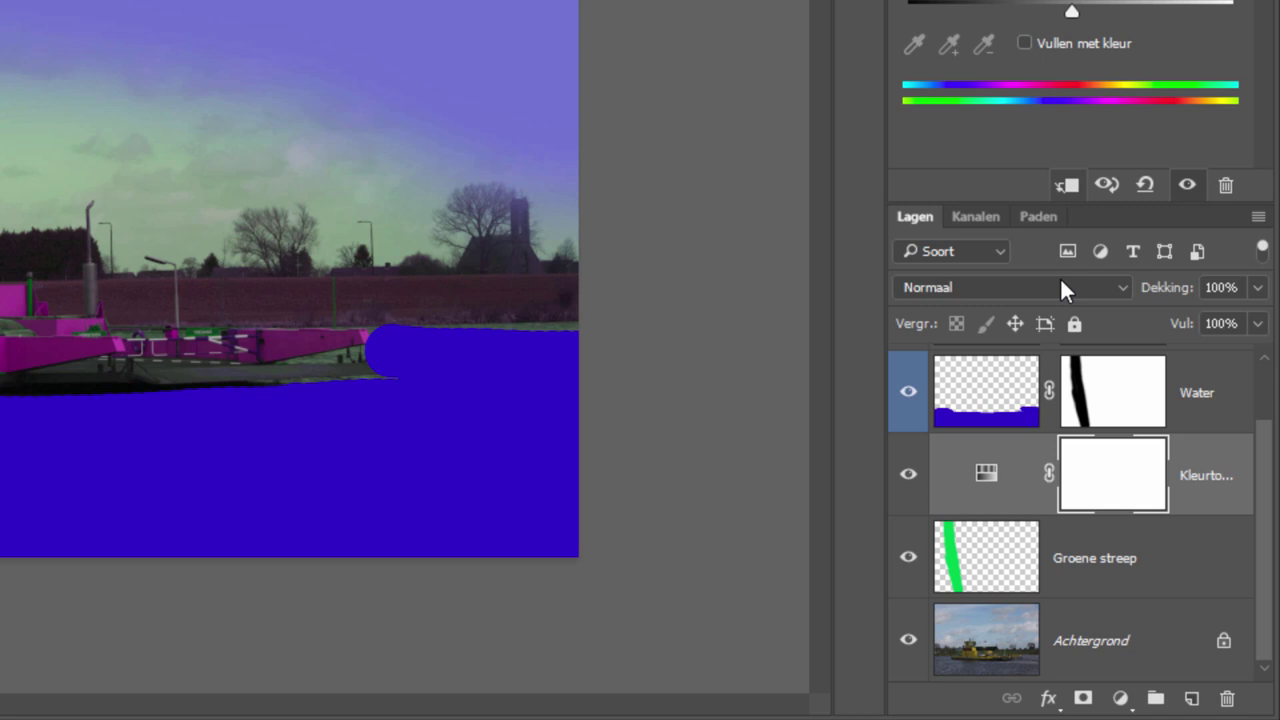
alt+click(1010, 507)
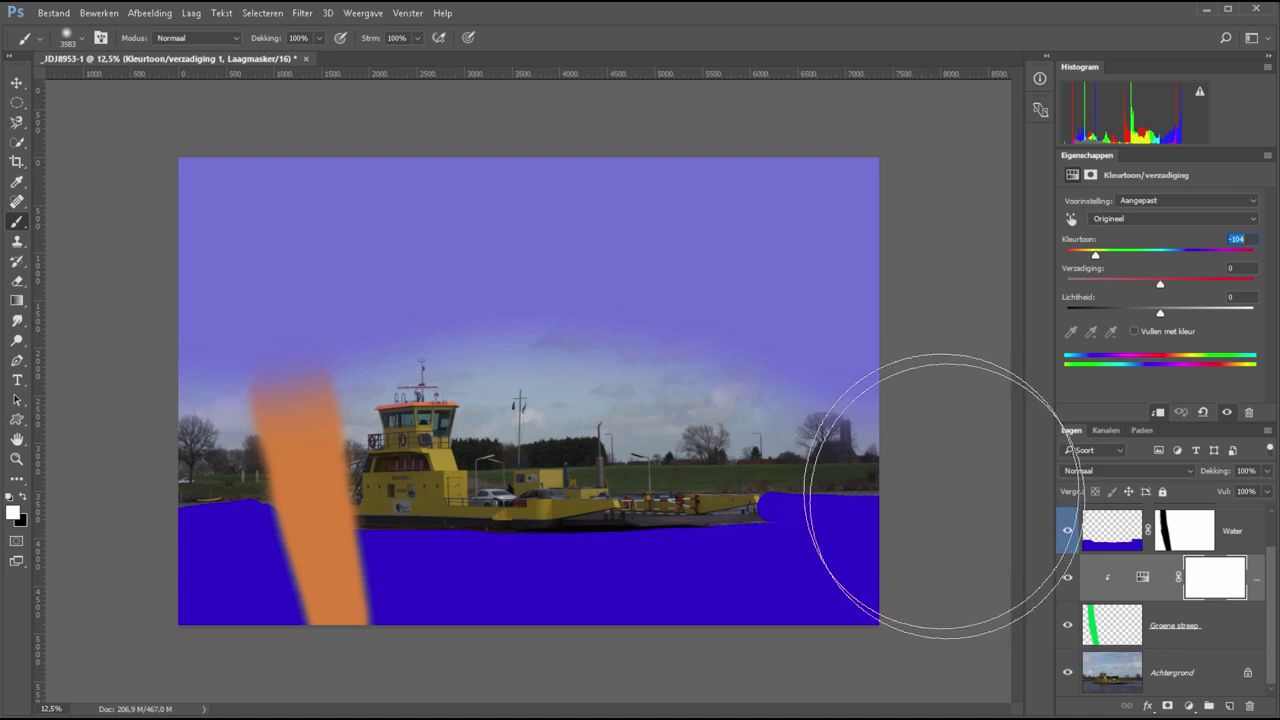
Toggle the hue adjustment off and on to compare, then delete every layer above Achtergrond.
click(1068, 582)
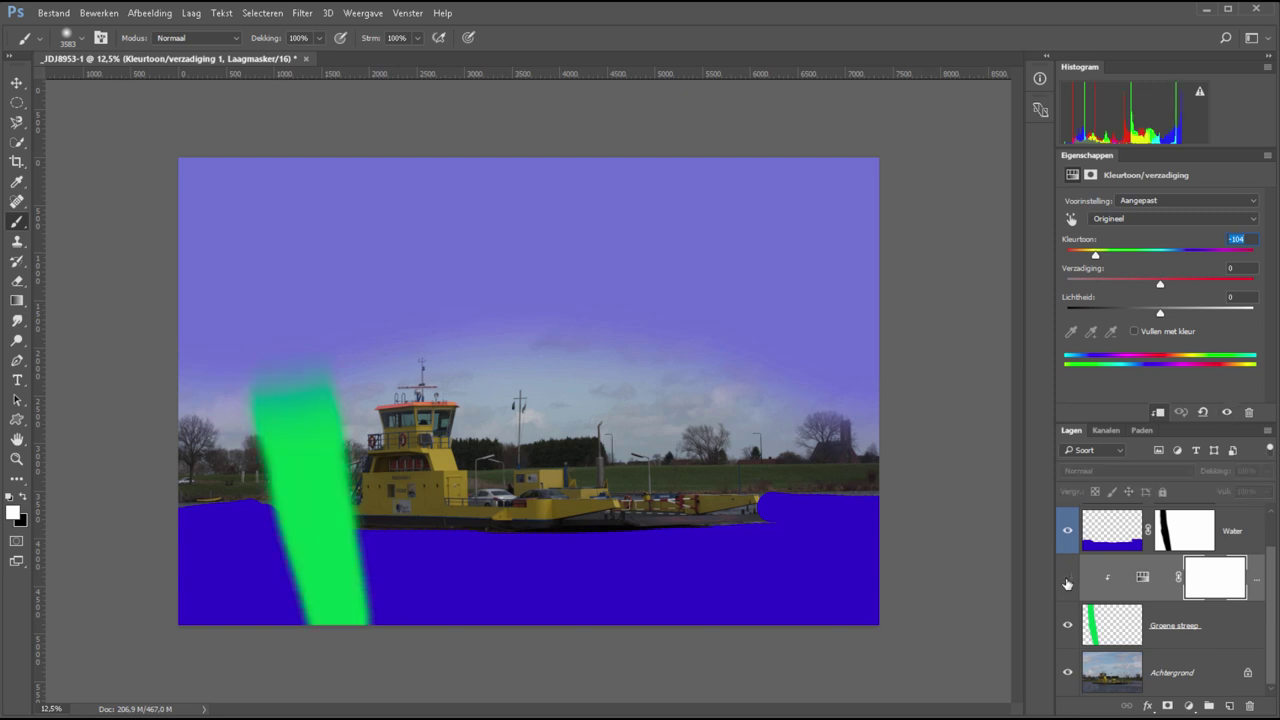
click(1068, 582)
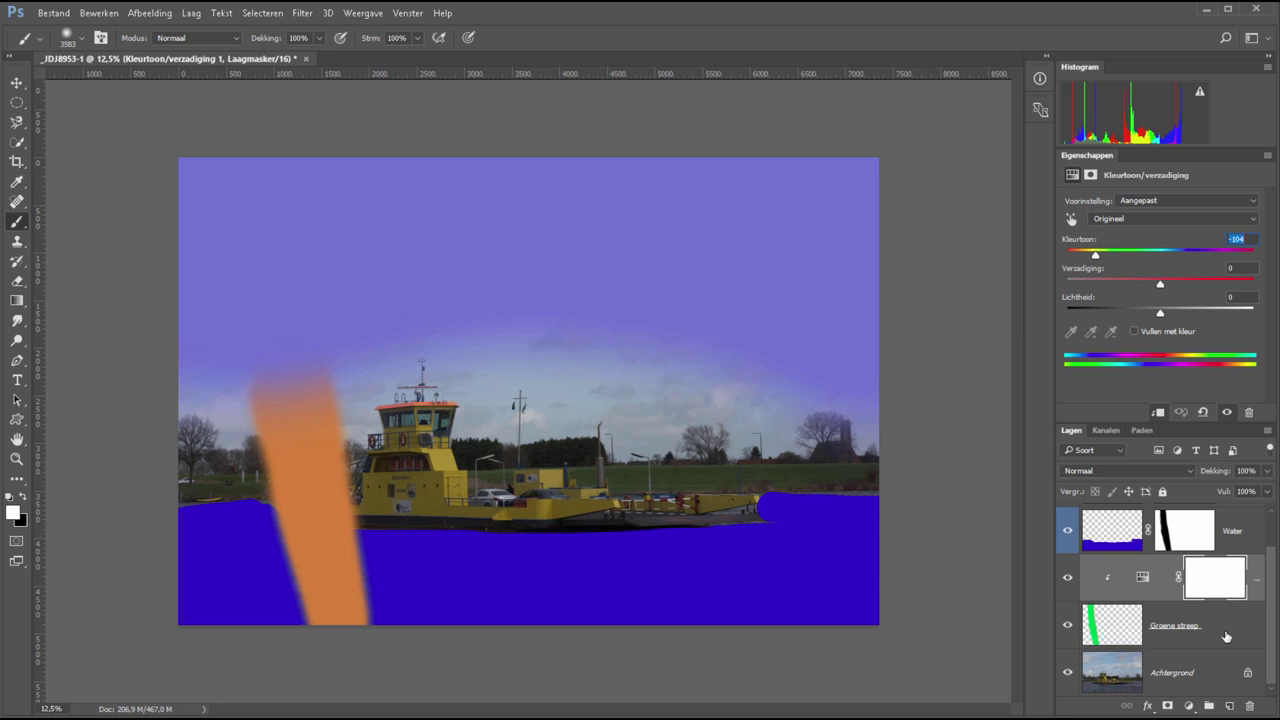
click(1221, 634)
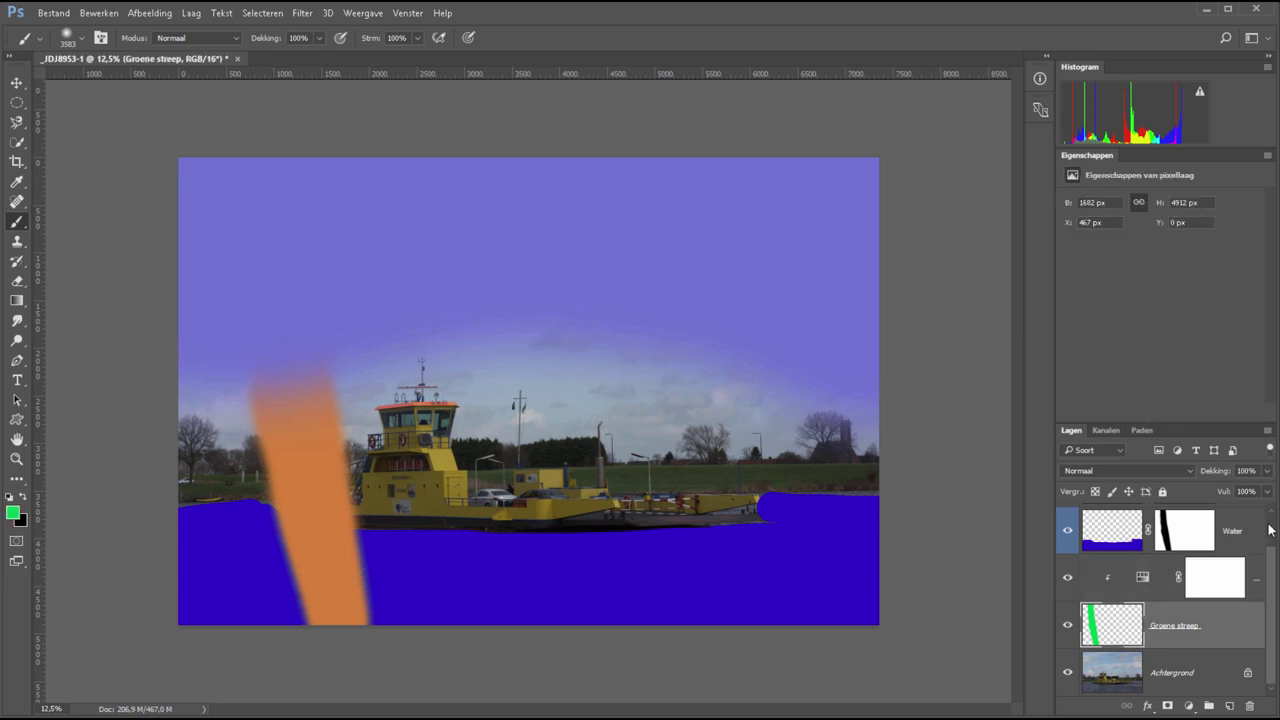
scroll(1271, 530, up, 1)
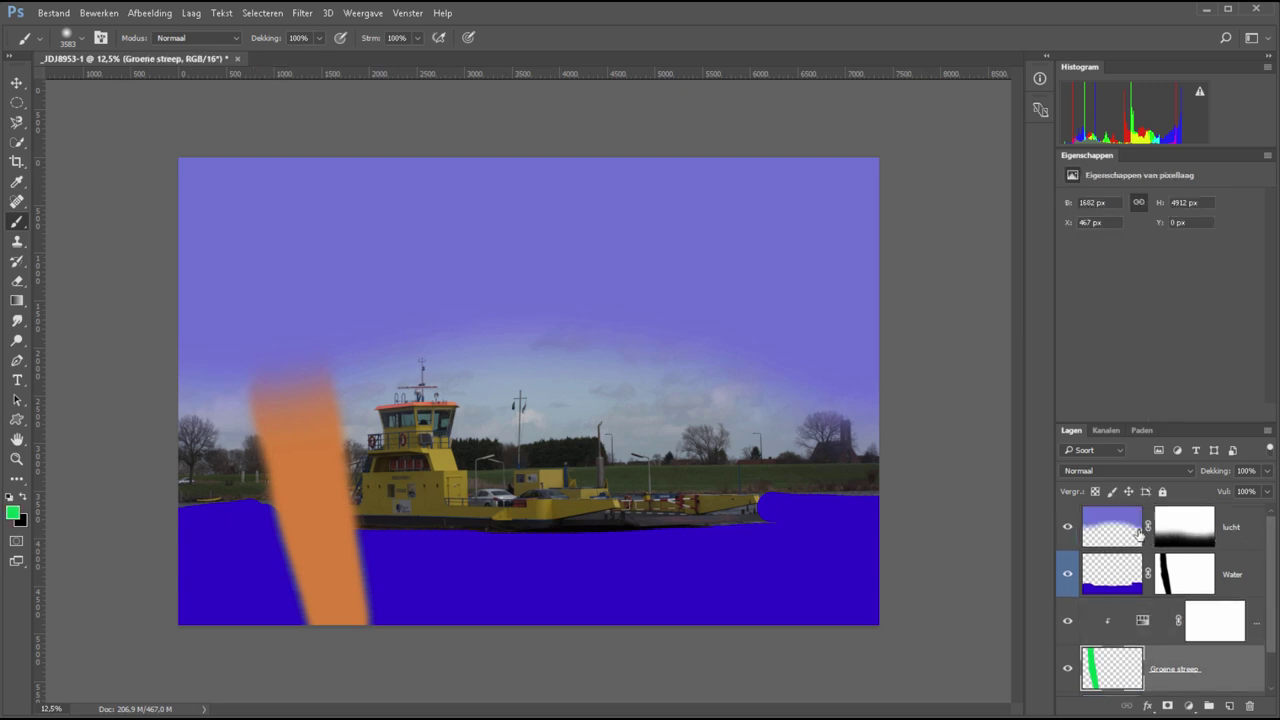
shift+click(1139, 536)
drag(1120, 530, 1249, 705)
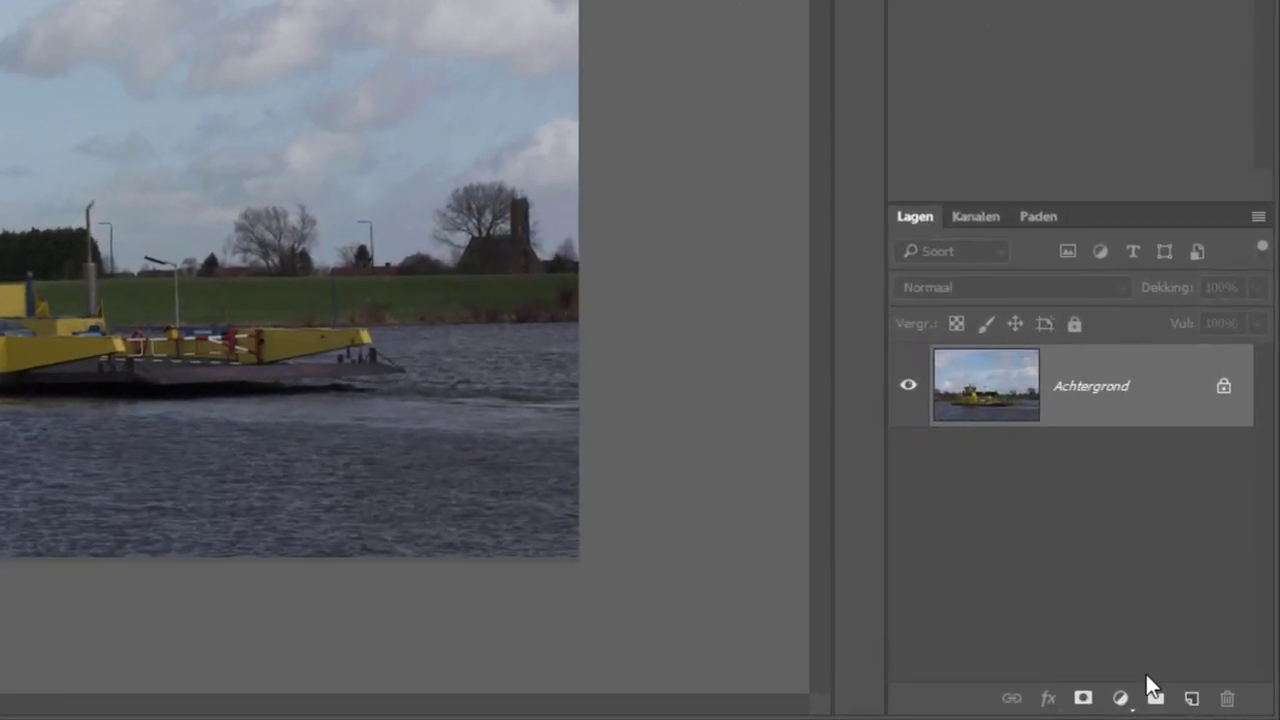
Add a Curves adjustment layer with a lowered shadow point and raised highlight point.
click(1120, 700)
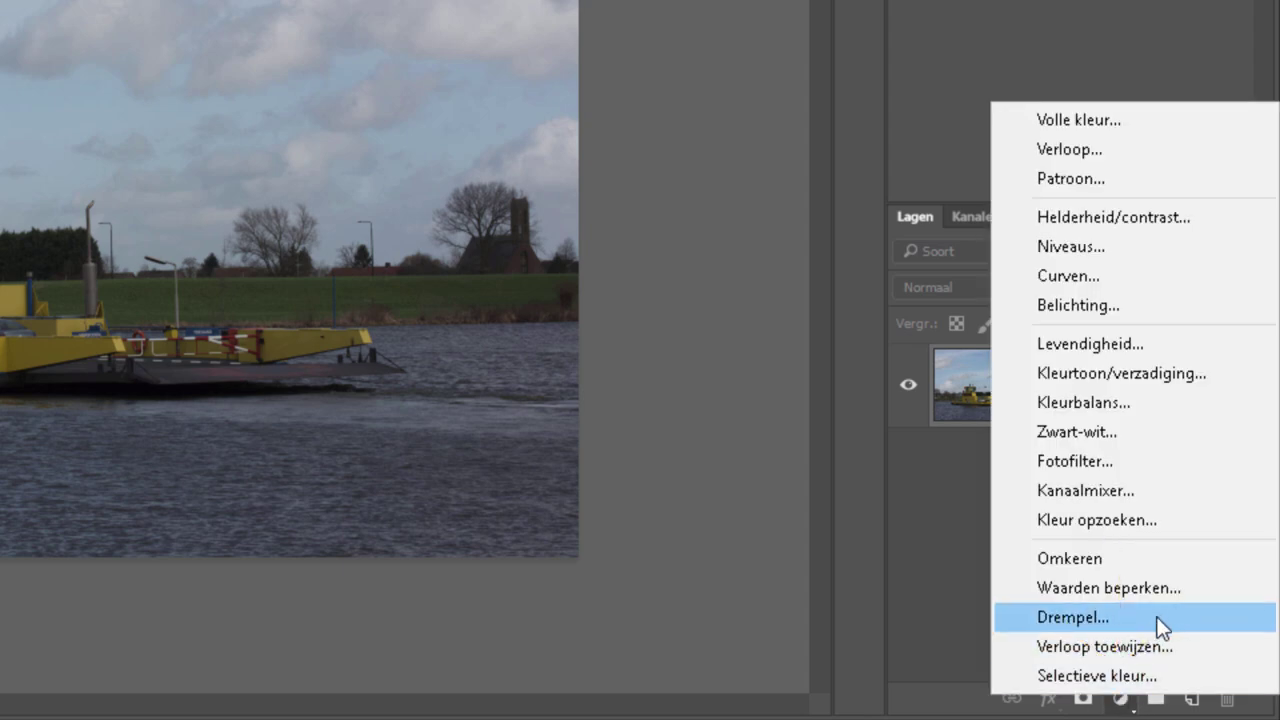
click(1068, 276)
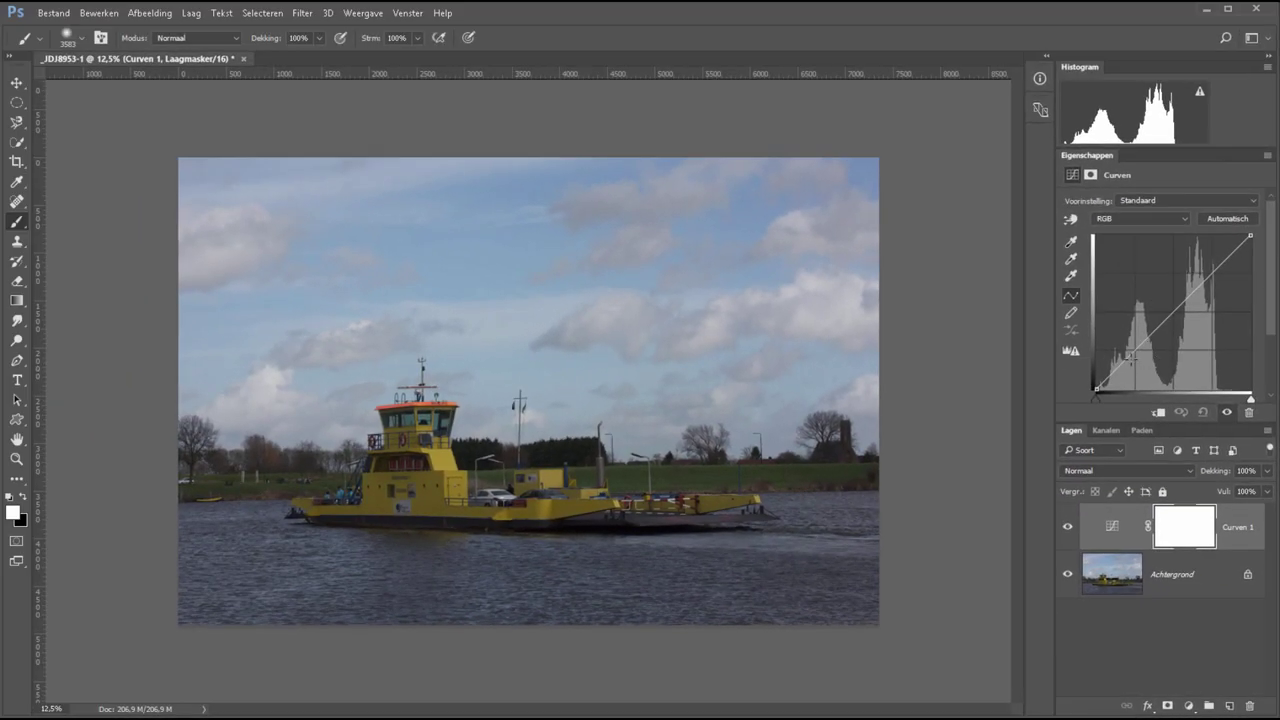
drag(1130, 356, 1131, 359)
drag(1207, 280, 1207, 268)
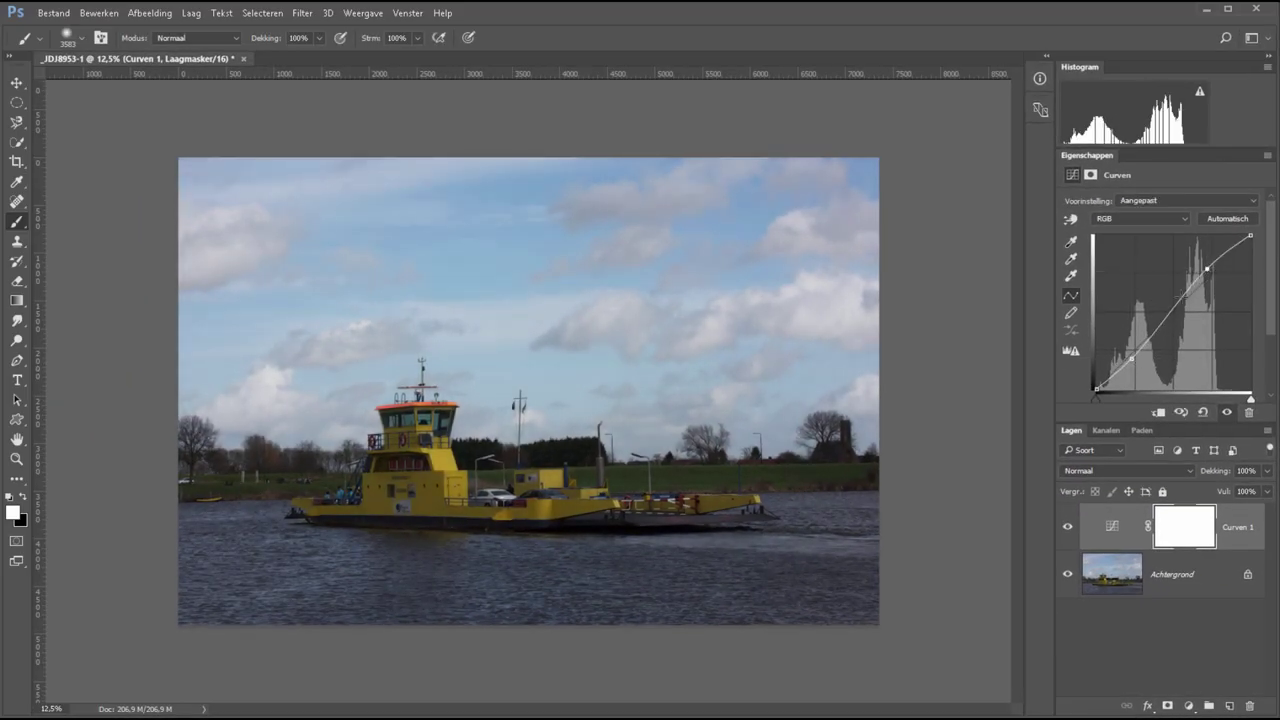
Add a Levels adjustment layer with the white input set to 215.
click(1188, 708)
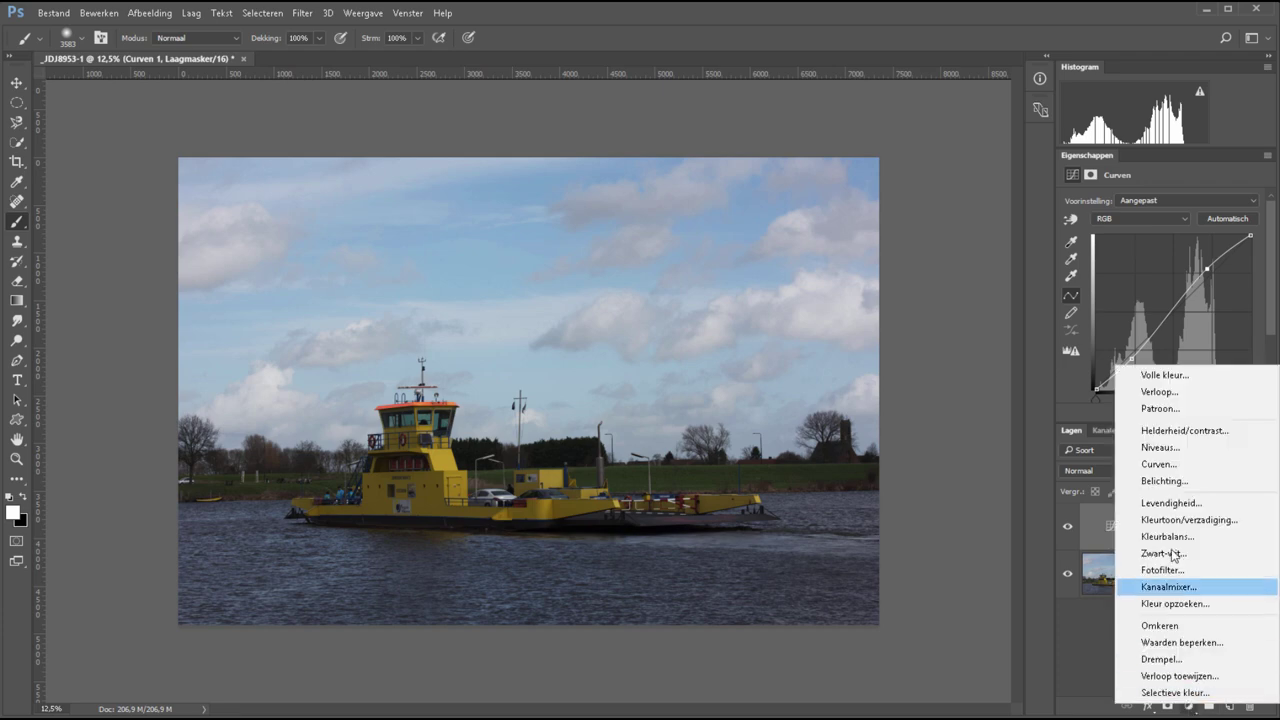
click(1150, 446)
drag(1245, 310, 1148, 310)
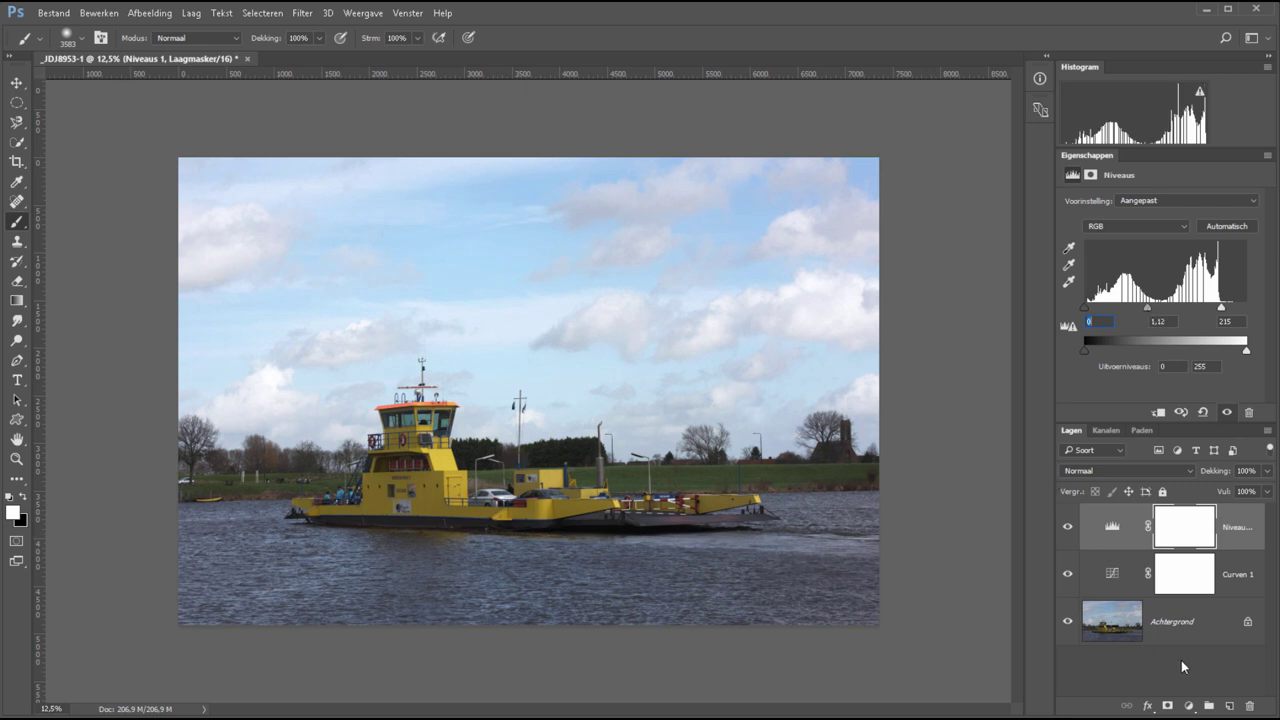
click(1188, 706)
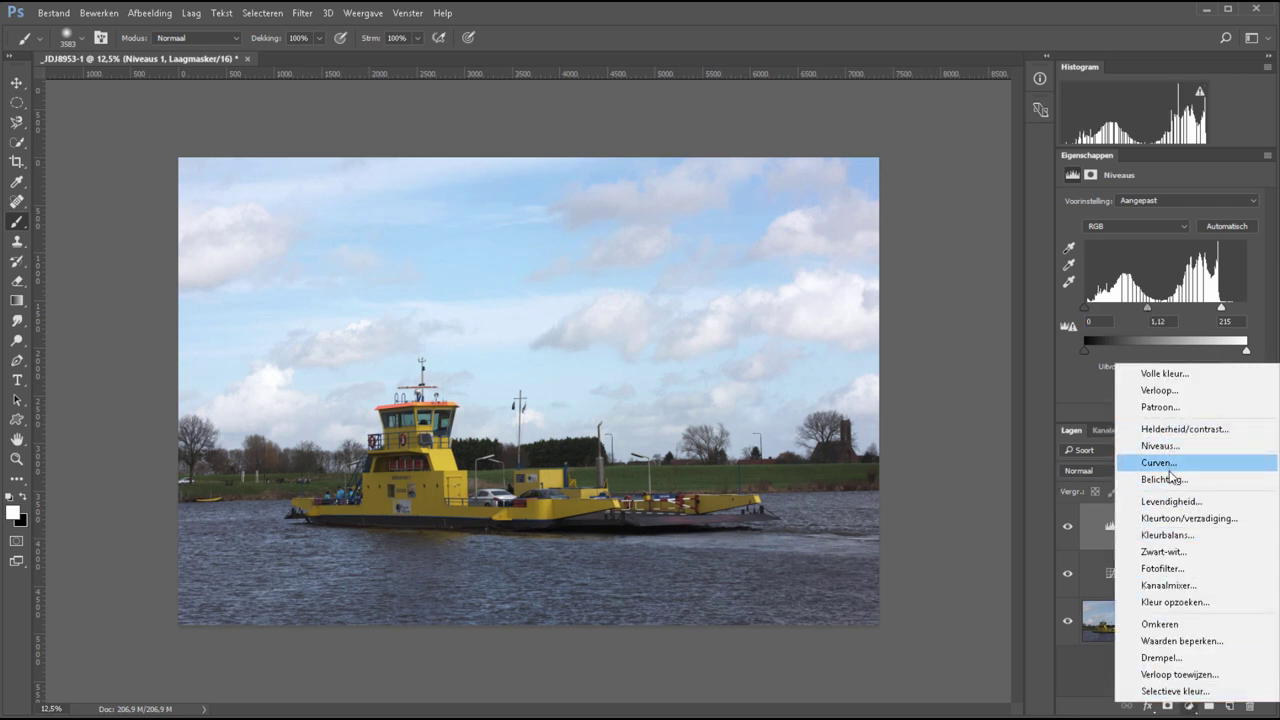
Add a Hue/Saturation layer with saturation +36, then delete and restore Curven 1.
click(1167, 518)
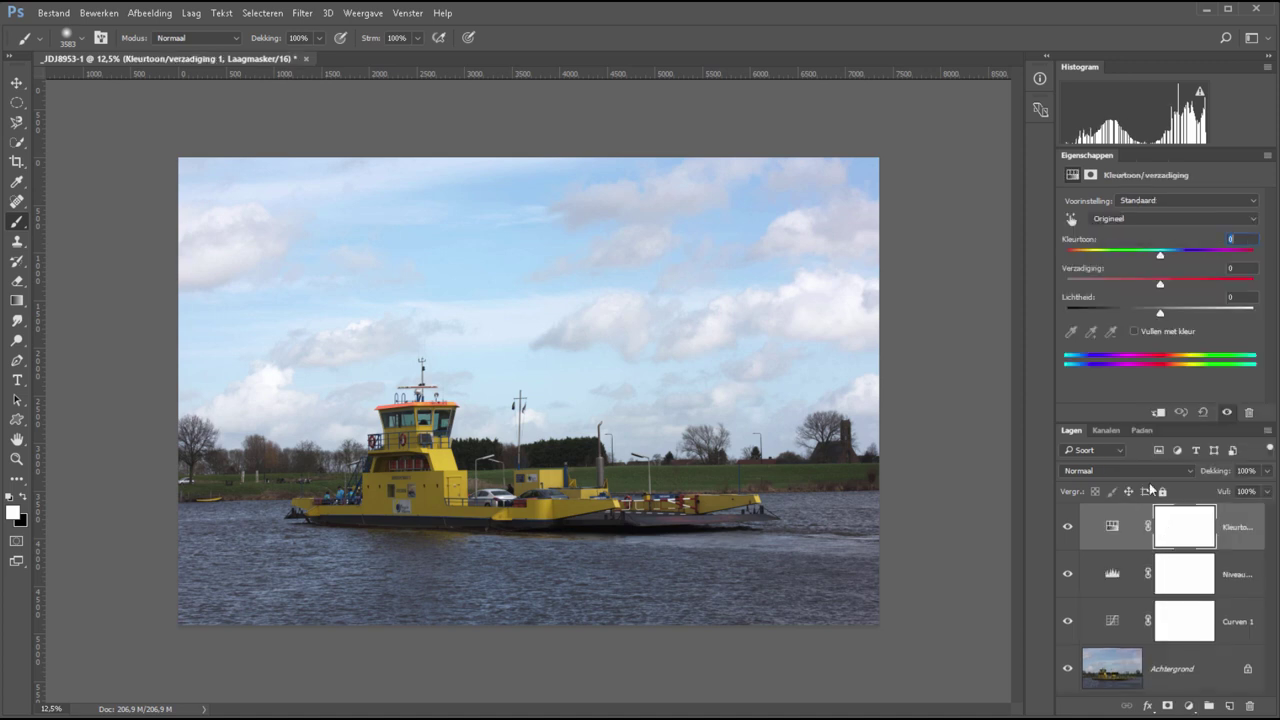
click(1193, 284)
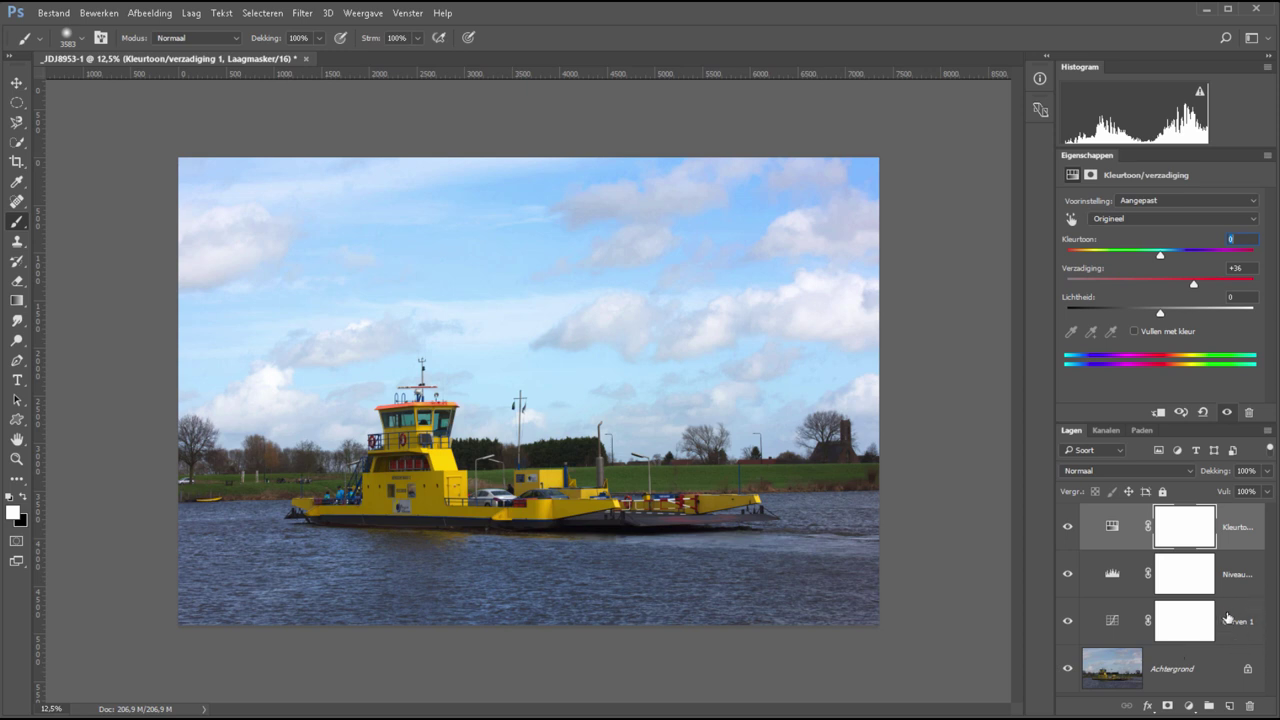
drag(1228, 619, 1247, 706)
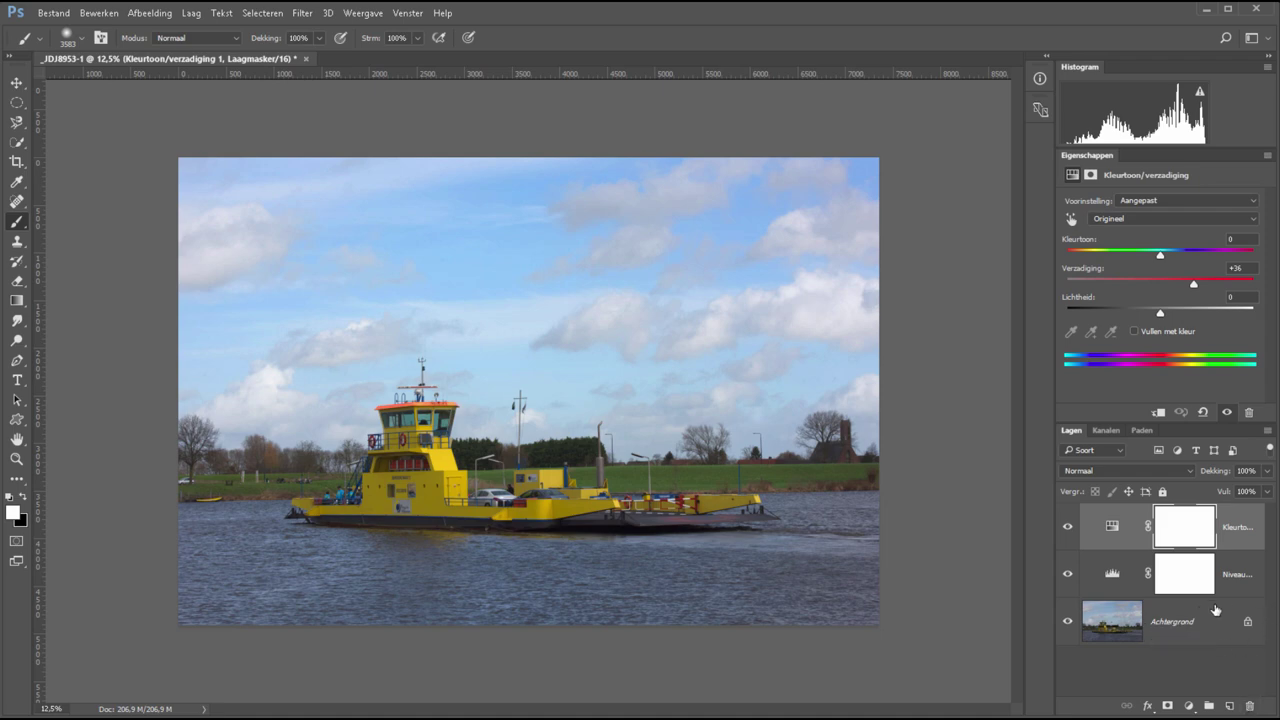
key(ctrl+z)
Reshape Curven 1 into a steep S-curve with darker shadows and brighter highlights.
click(1120, 626)
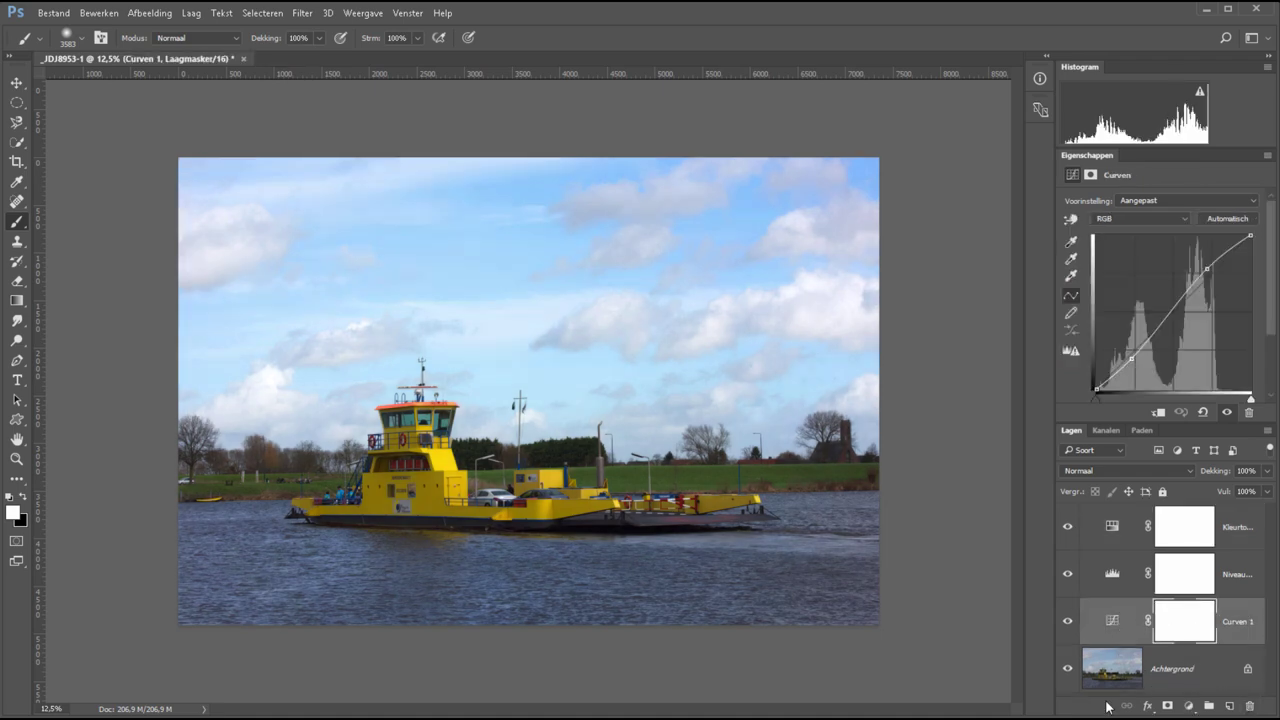
drag(1130, 363, 1130, 344)
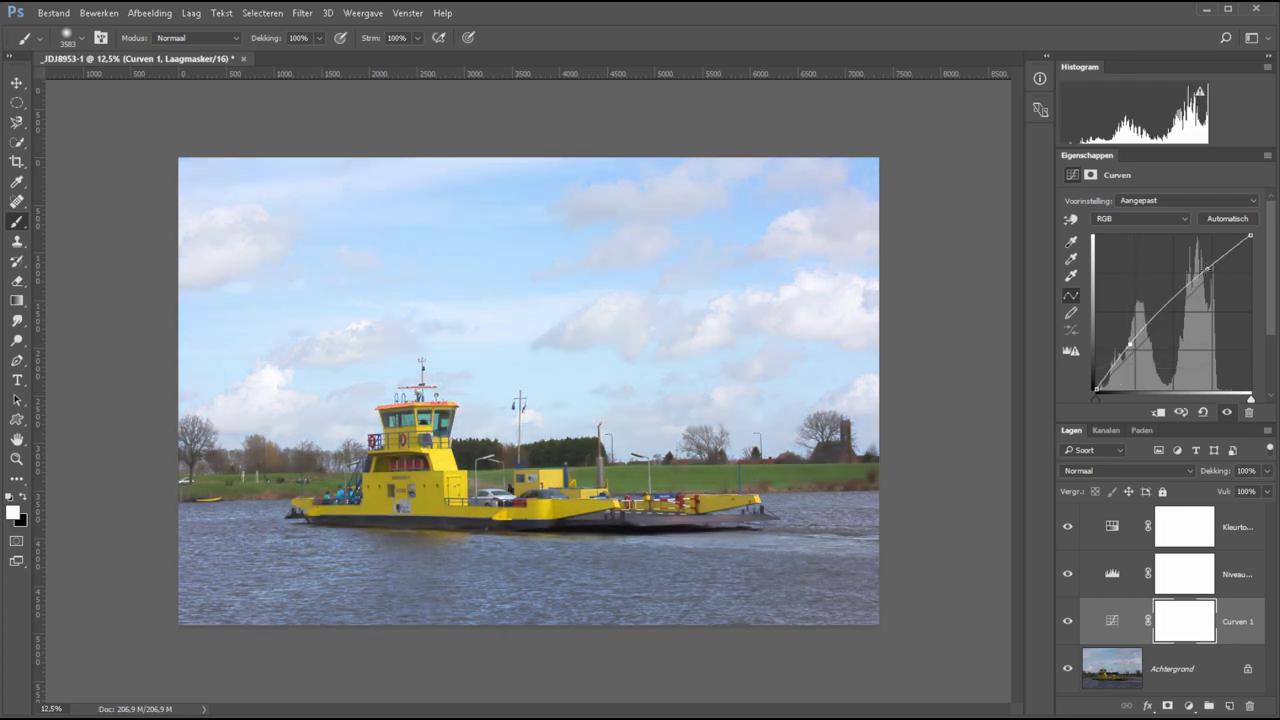
drag(1207, 268, 1218, 280)
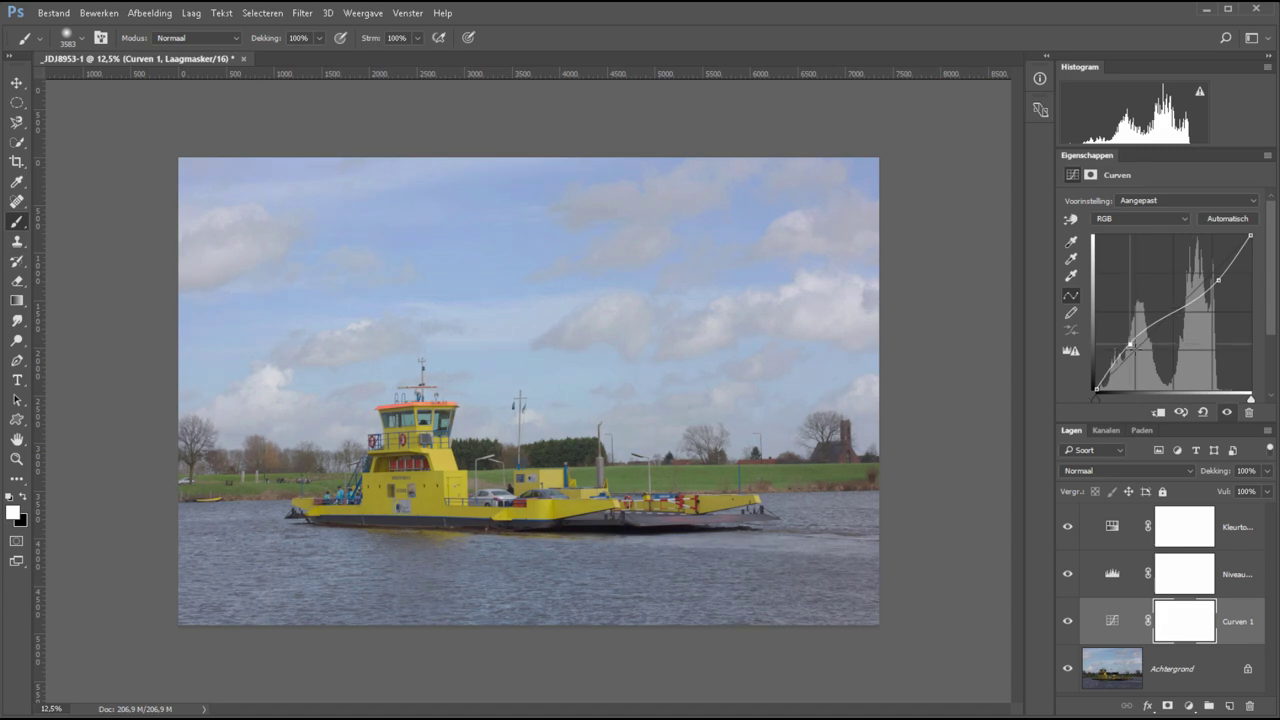
drag(1128, 344, 1141, 352)
drag(1215, 278, 1207, 266)
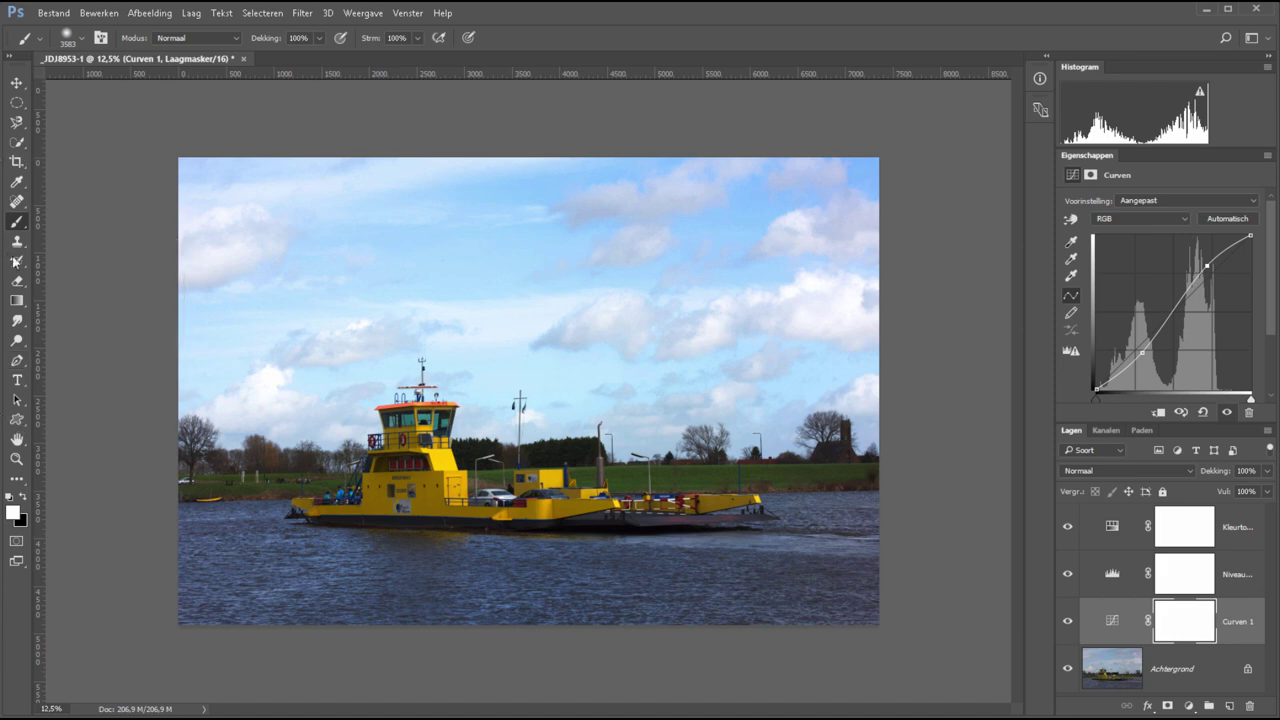
Add a second Hue/Saturation layer with hue -58, saturation -15, lightness -5 and an inverted black mask.
click(16, 458)
drag(290, 461, 397, 521)
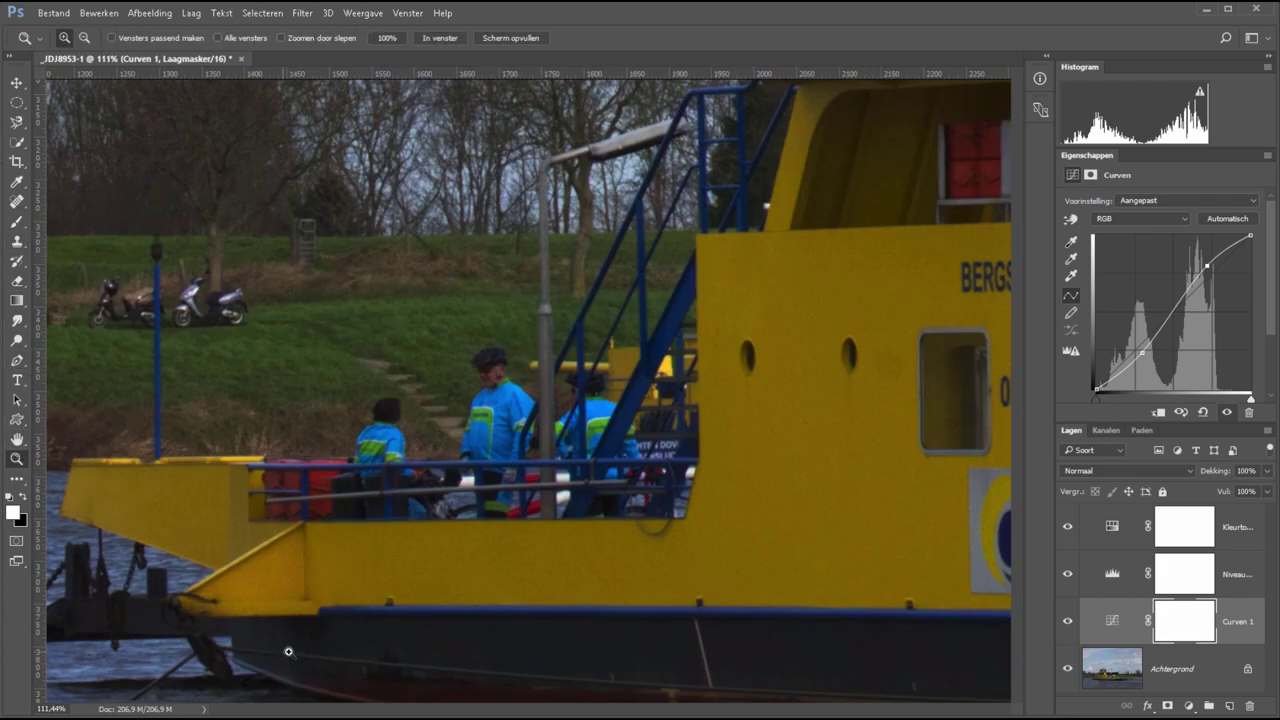
key(ctrl+1)
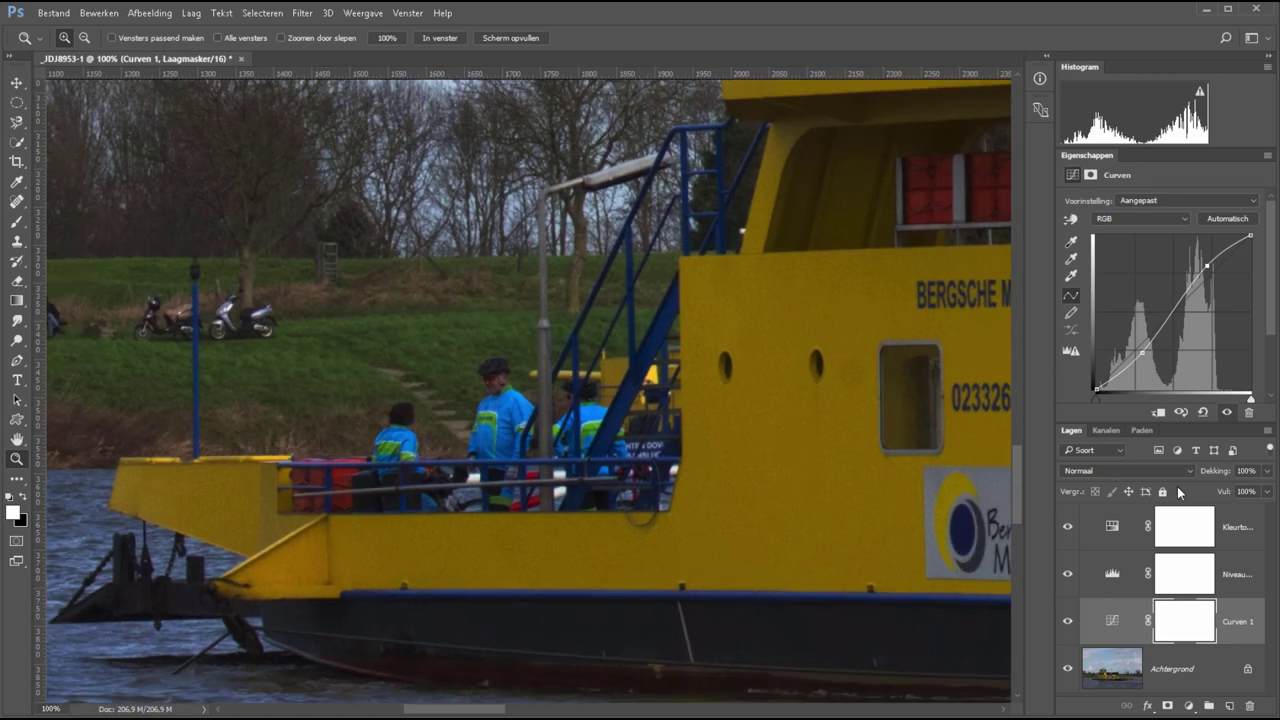
click(1224, 540)
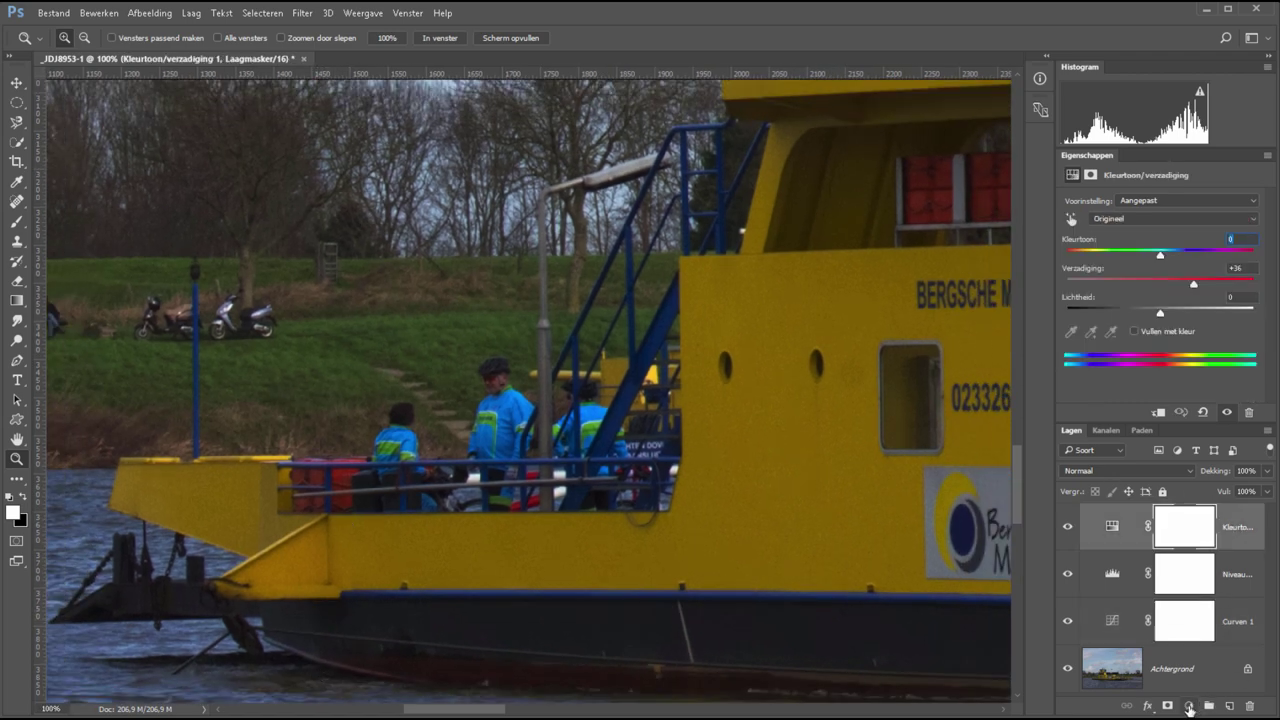
click(1188, 706)
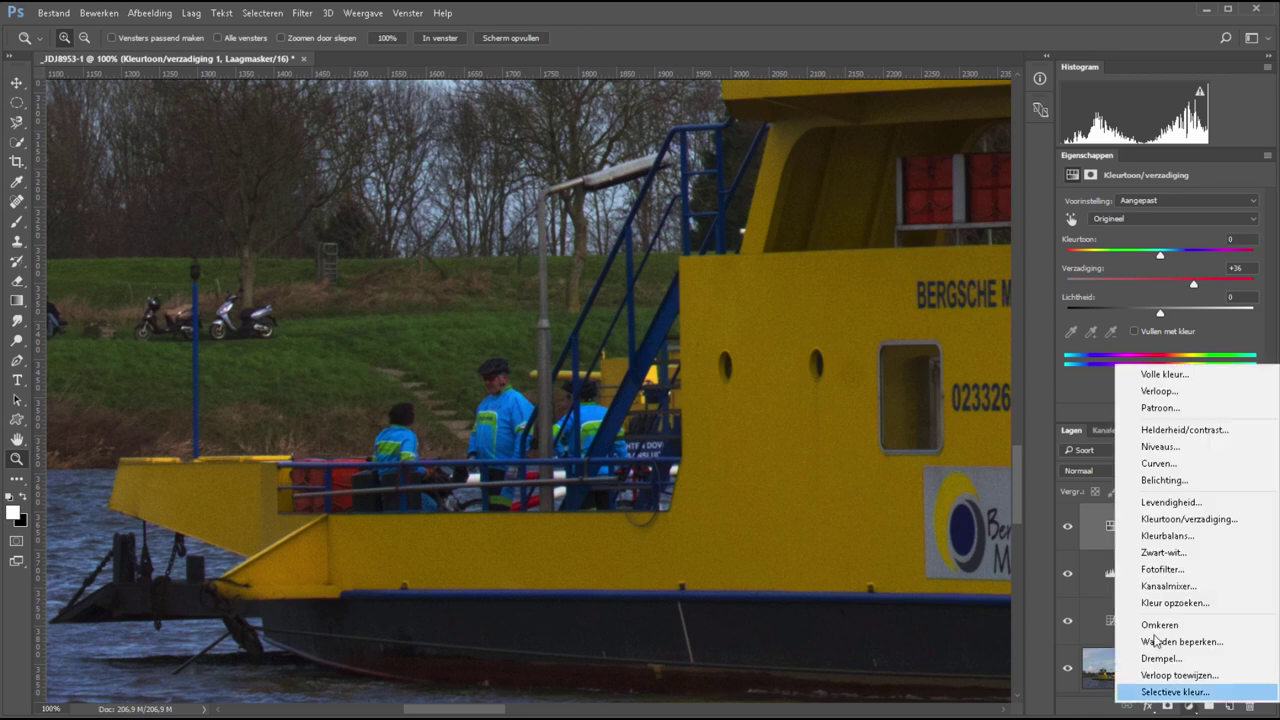
click(1176, 519)
mouse_move(1159, 256)
mouse_down()
mouse_move(1116, 259)
mouse_move(1146, 284)
mouse_move(1152, 315)
mouse_up()
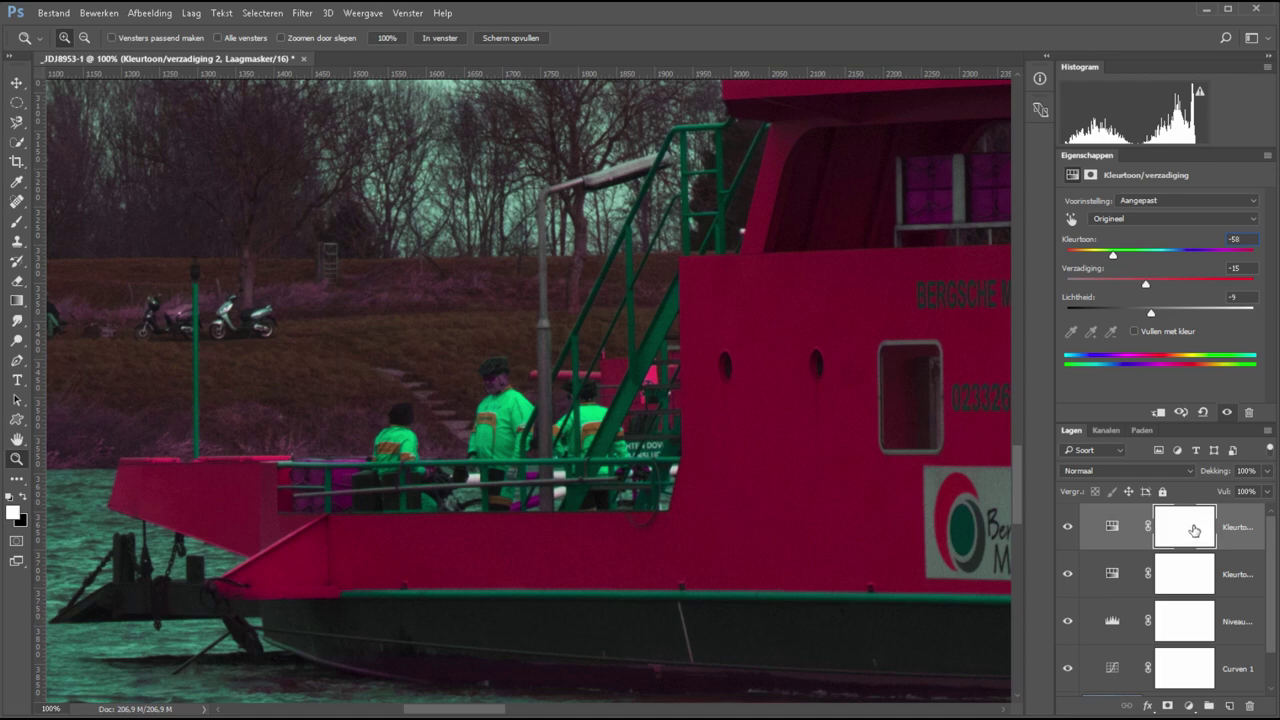
key(ctrl+i)
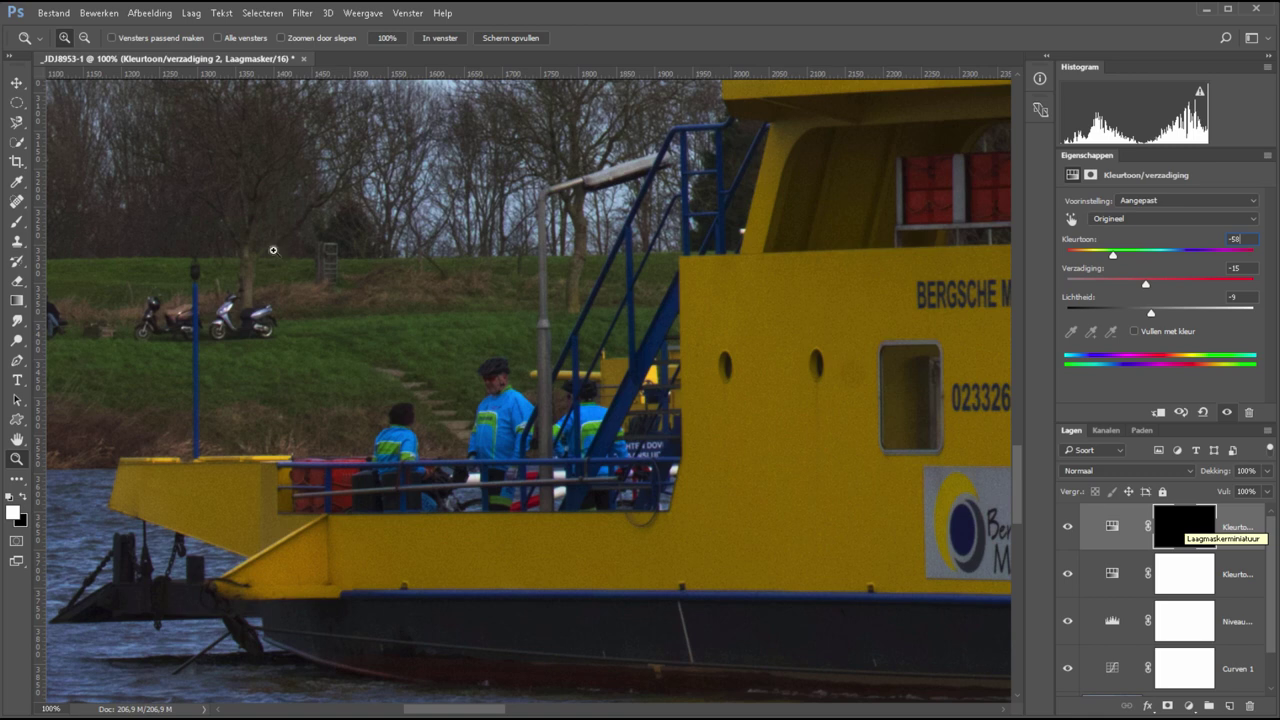
Select the Brush tool and set it to 28 px size with 5% hardness.
click(16, 222)
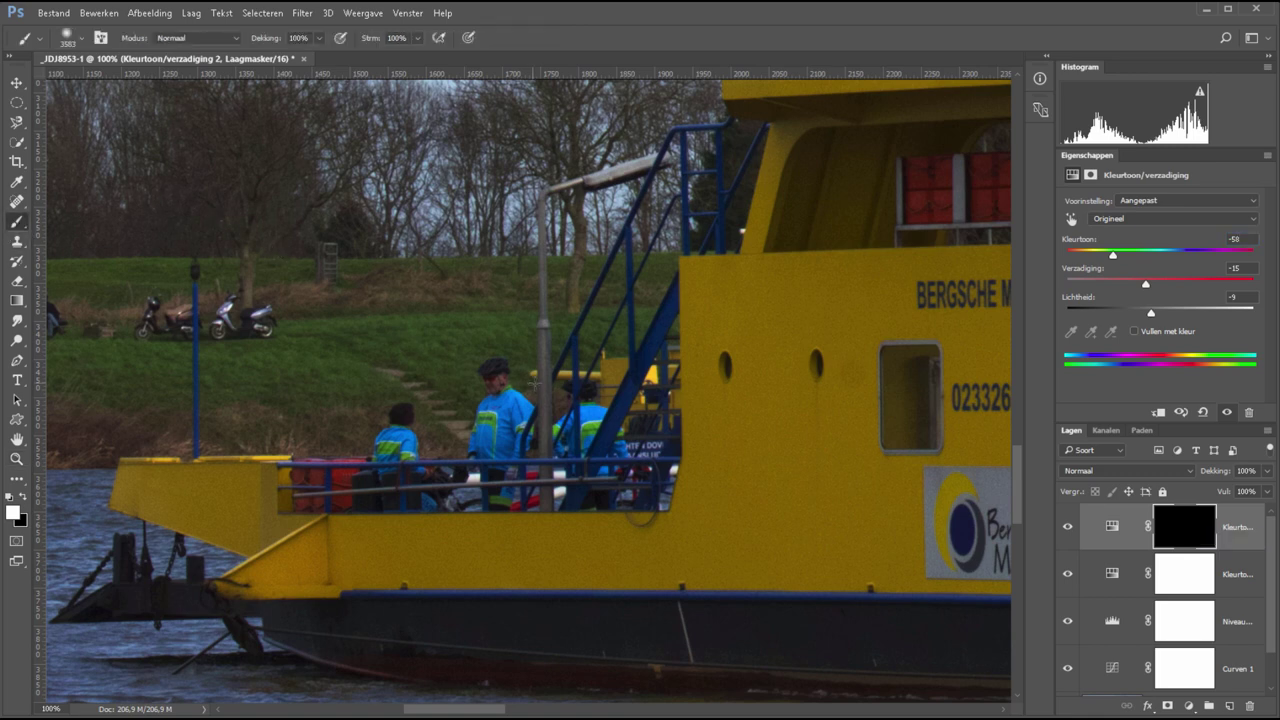
right_click(535, 386)
click(628, 419)
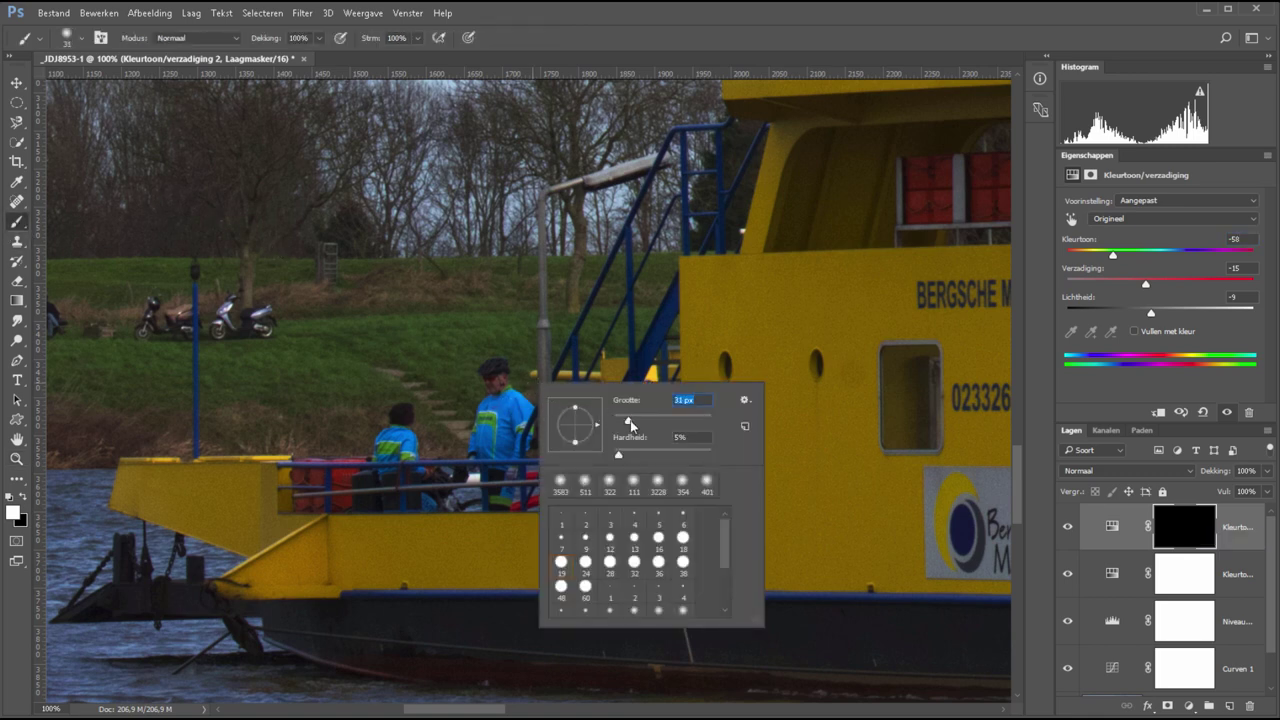
click(492, 411)
Paint white on the mask over the standing, seated and right passengers' jackets.
drag(487, 422, 520, 416)
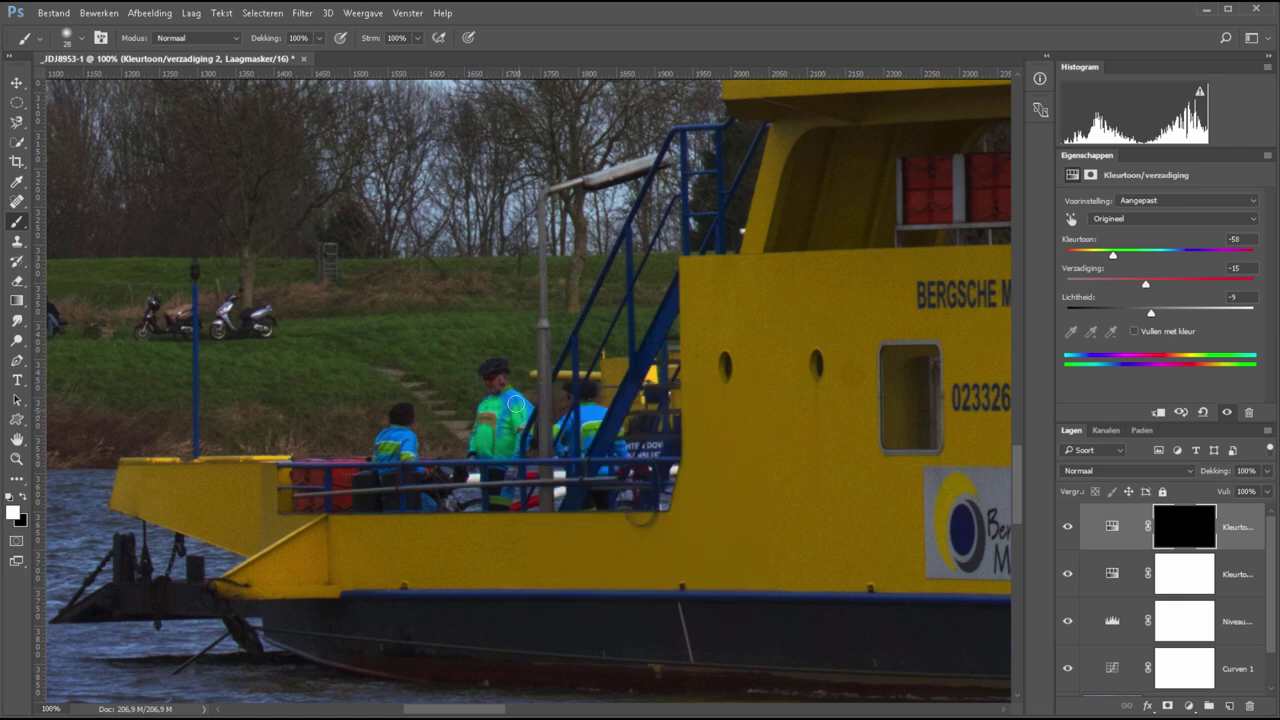
drag(386, 436, 406, 446)
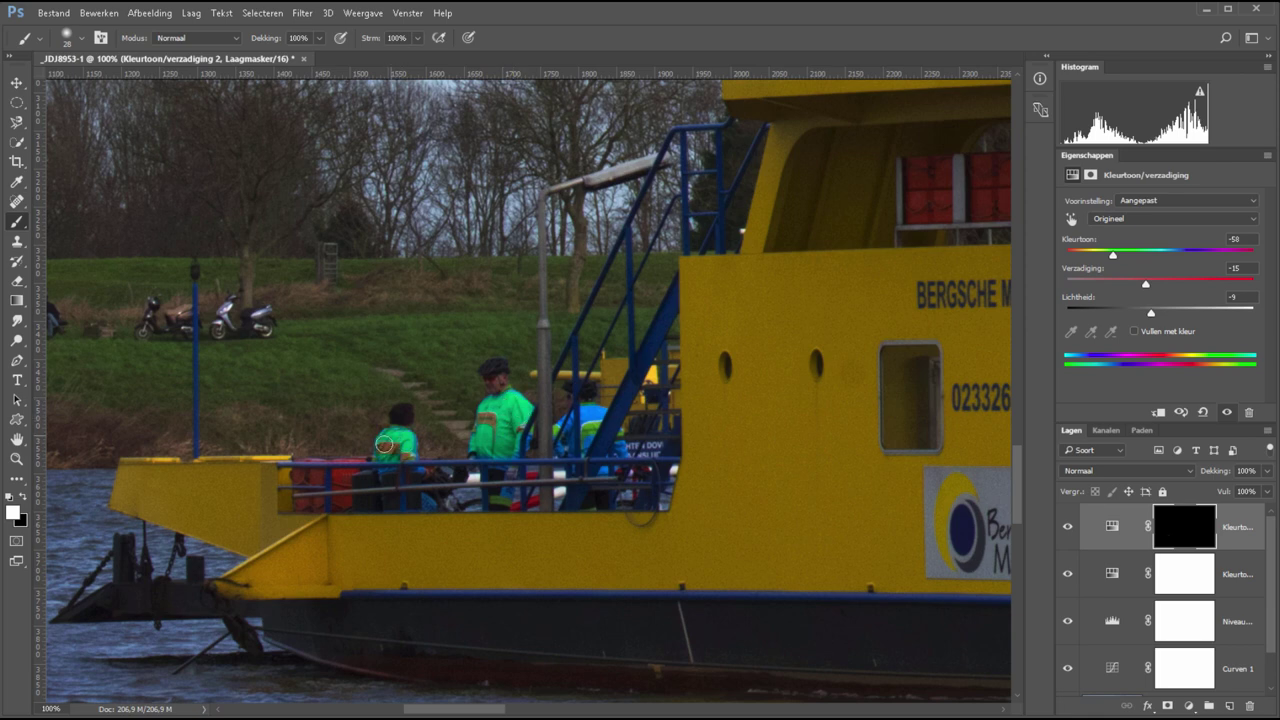
mouse_move(588, 412)
mouse_down()
mouse_move(563, 422)
mouse_move(606, 476)
mouse_up()
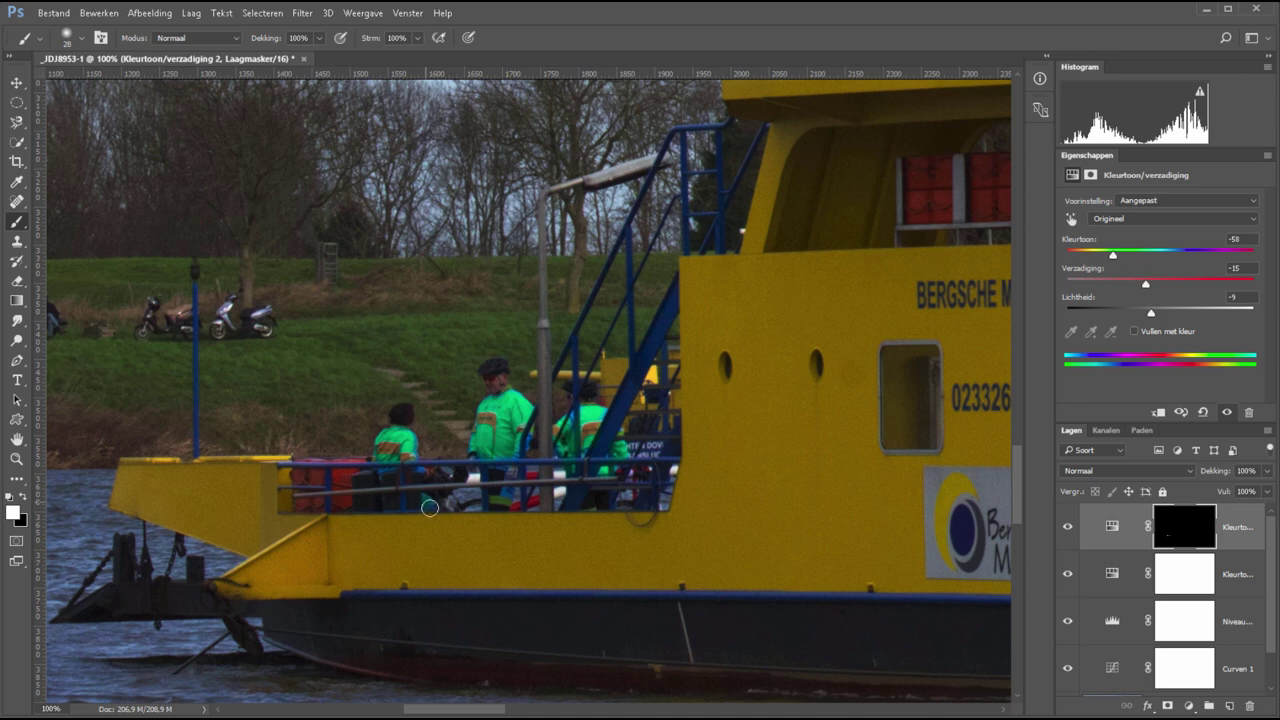
drag(430, 498, 426, 480)
View the painted layer mask alone, fitted to the screen, then return to the photo.
alt+click(1170, 527)
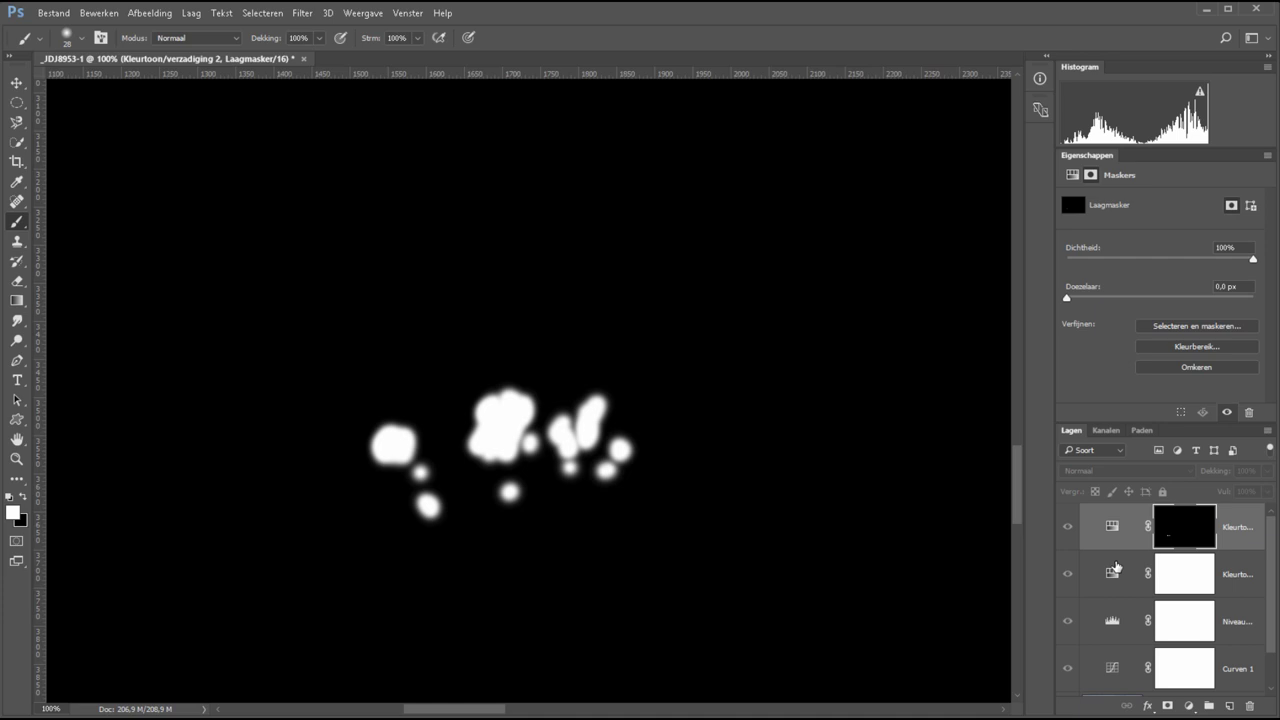
key(ctrl+0)
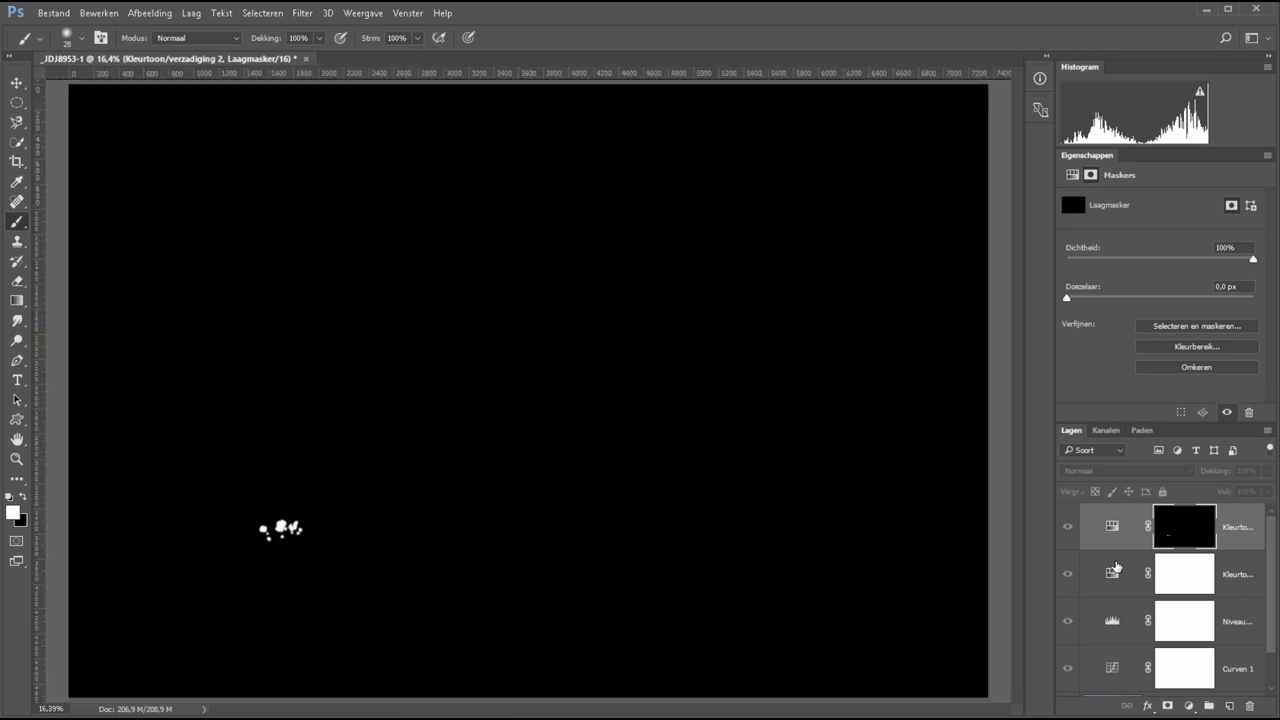
click(1068, 529)
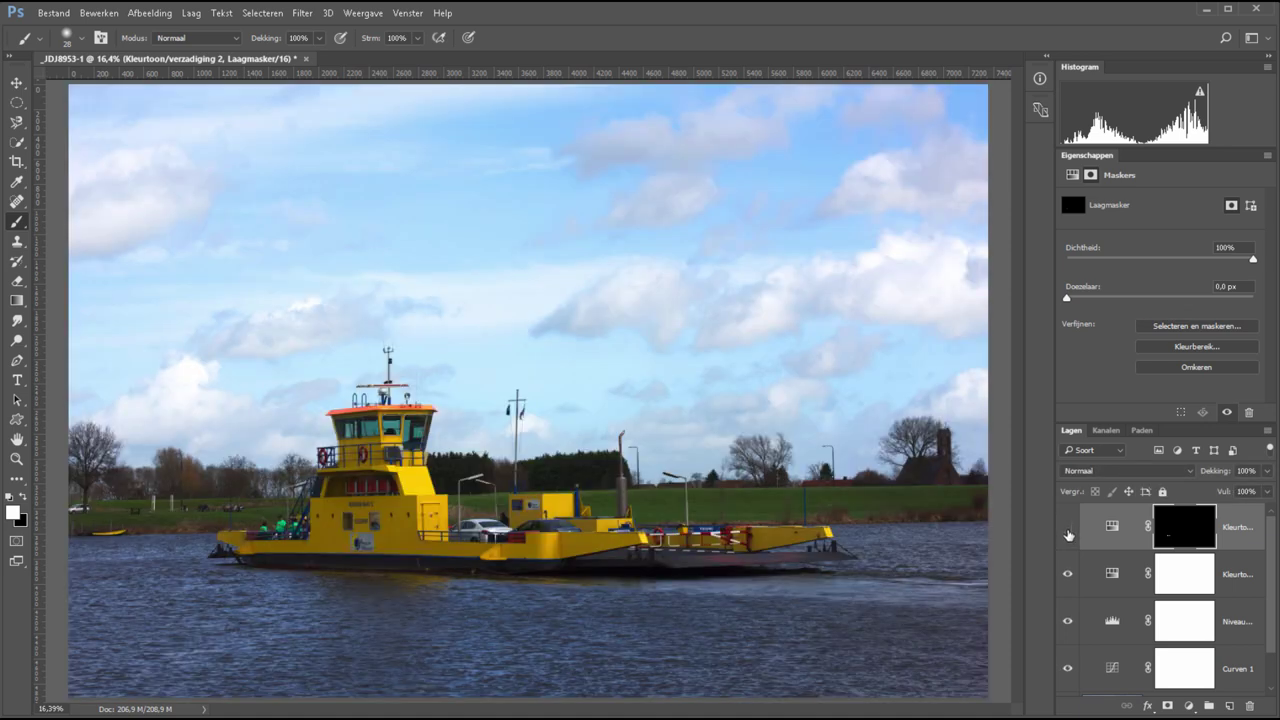
Toggle the green-jacket Kleurtoon/verzadiging layer off and on to compare, leaving it hidden.
click(1068, 533)
click(1067, 531)
click(1067, 528)
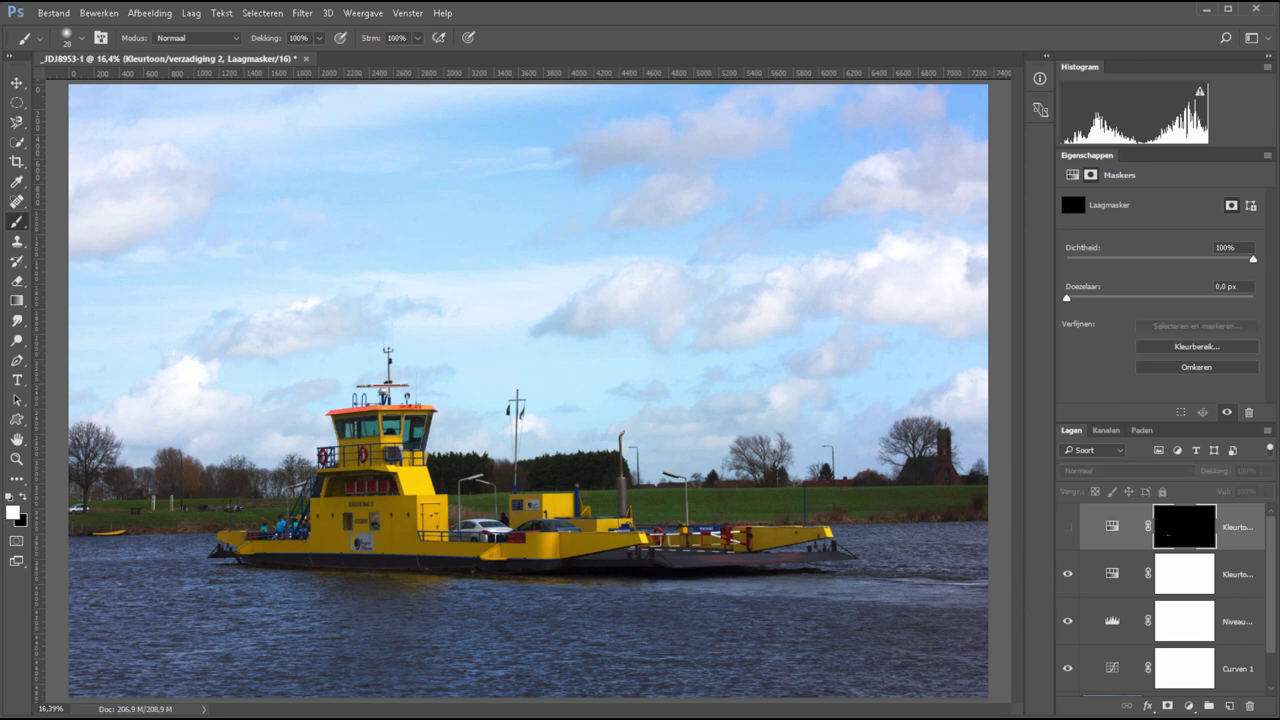